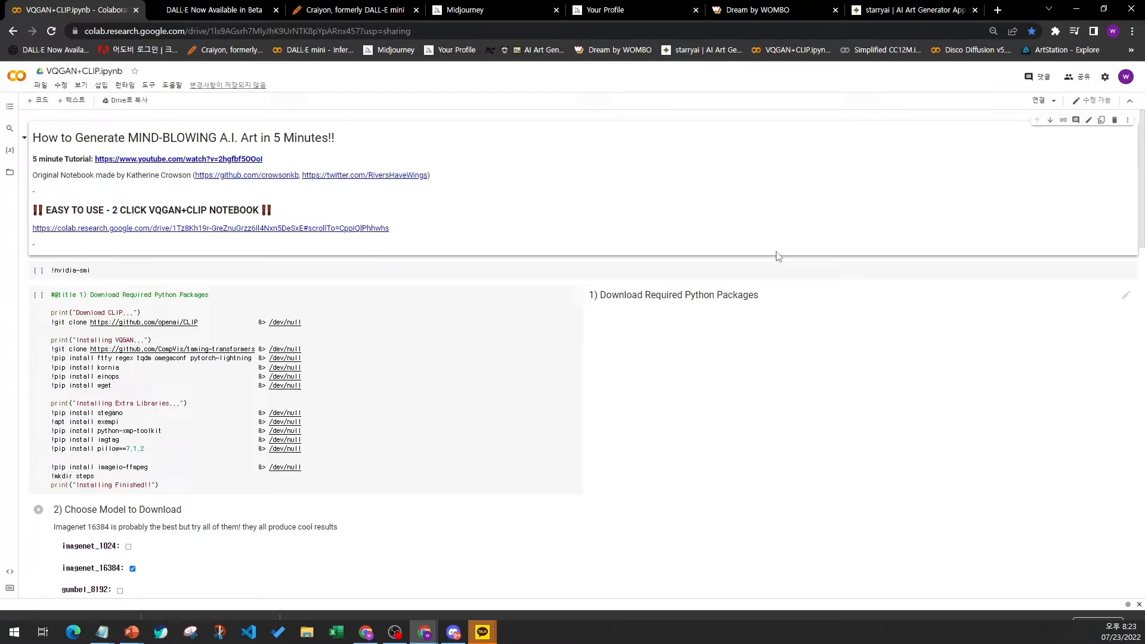
- Scroll through the notebook's cells down to the Art Generator Parameters section
click(702, 297)
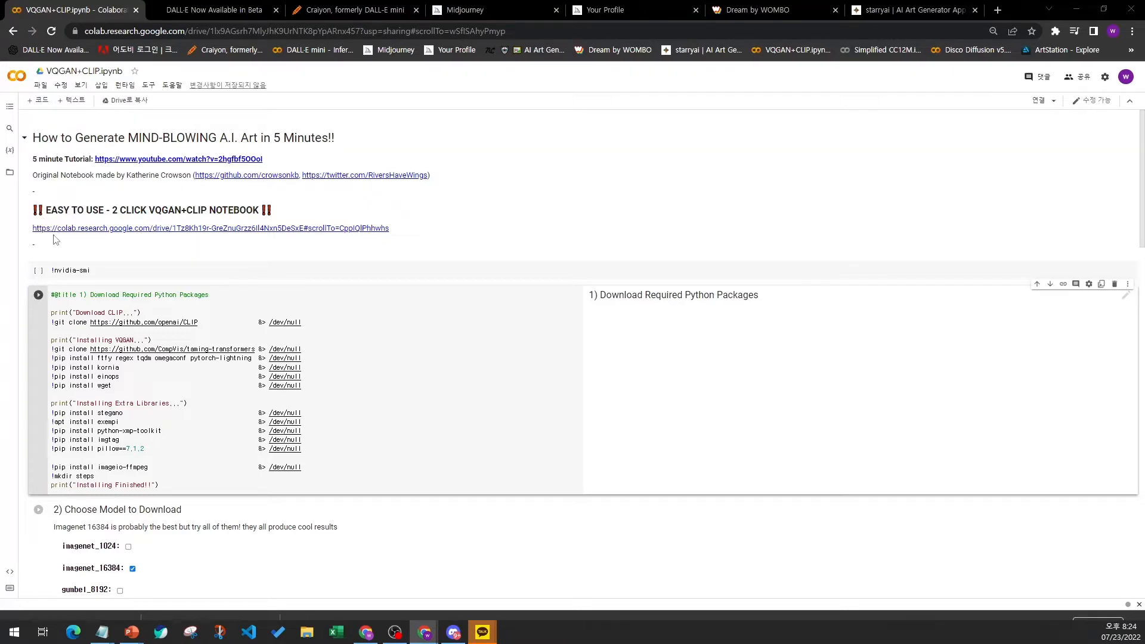
scroll(49, 256, down, 1)
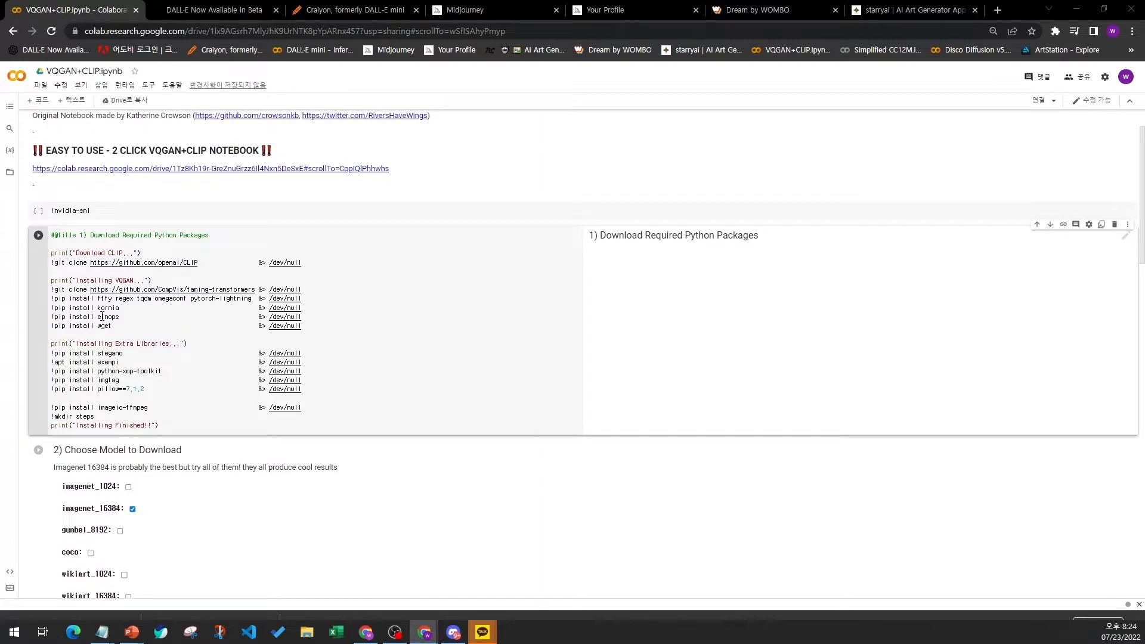
scroll(76, 197, up, 1)
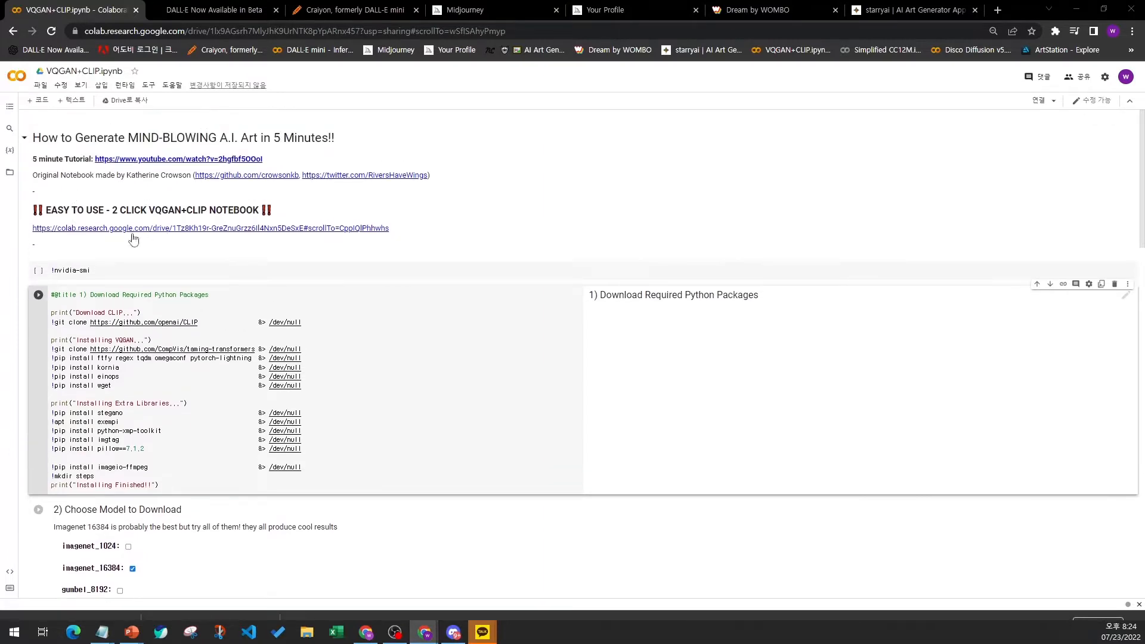
scroll(53, 306, down, 5)
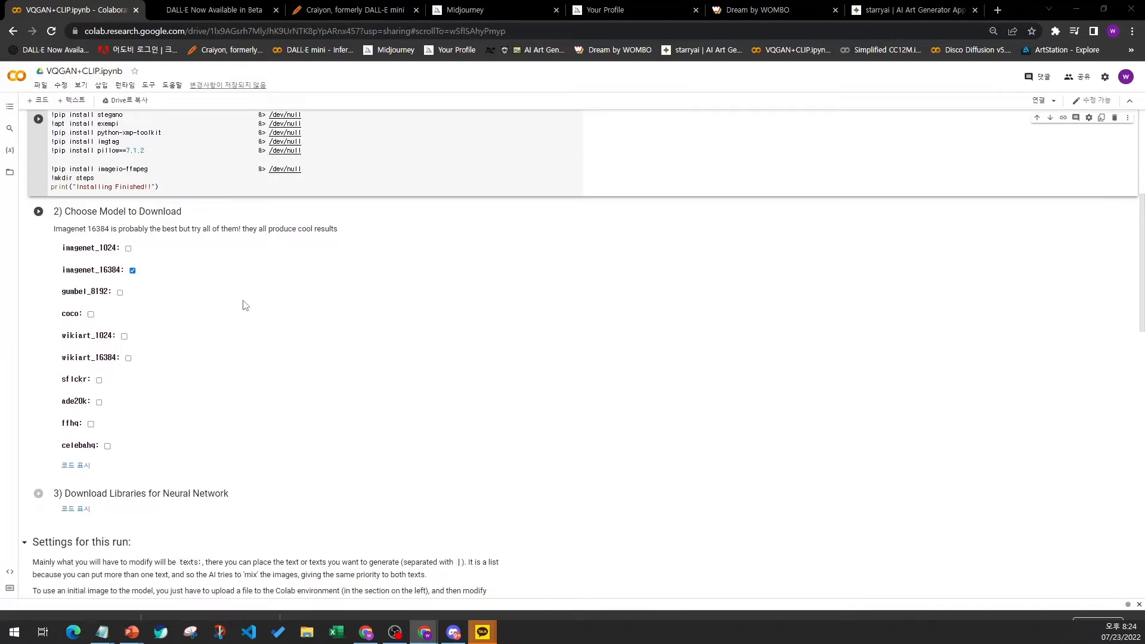
scroll(200, 392, down, 3)
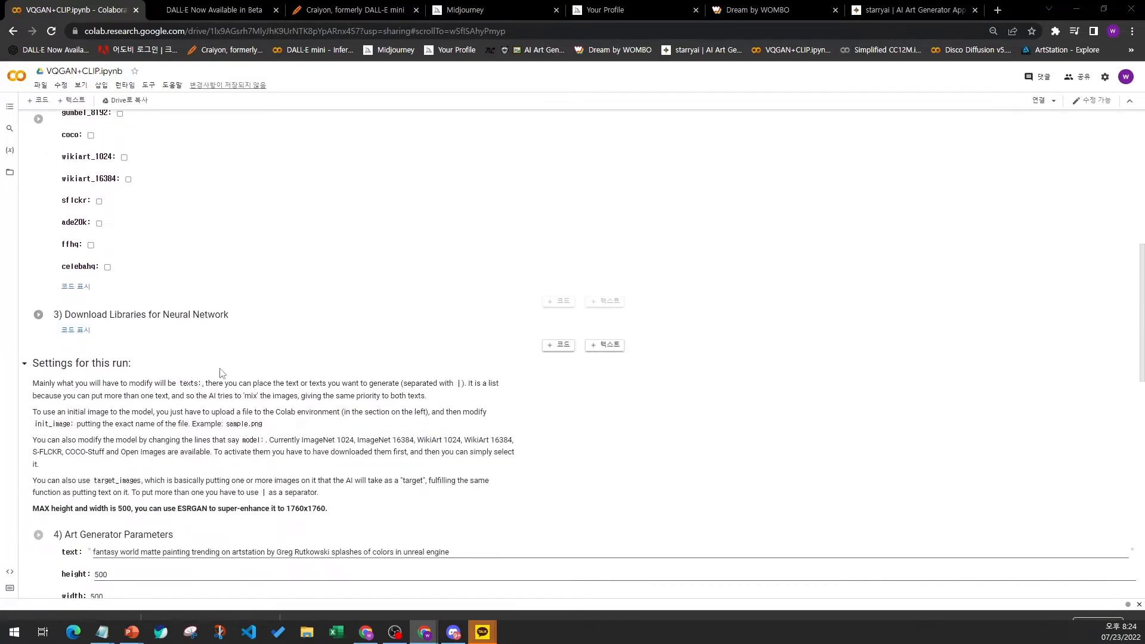
scroll(221, 373, down, 5)
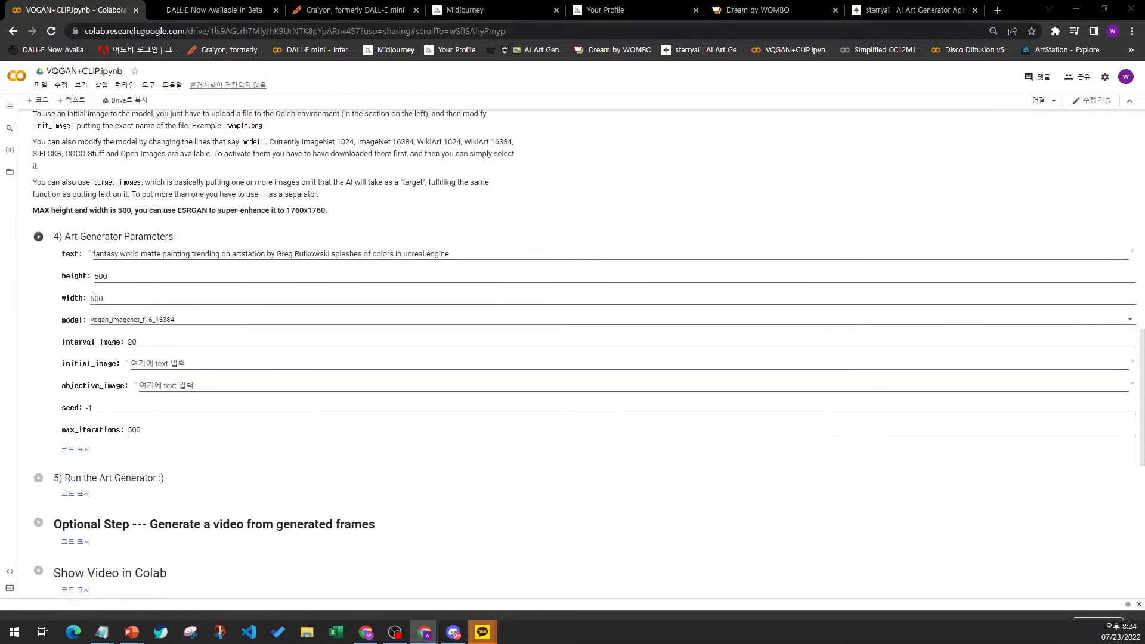
click(91, 238)
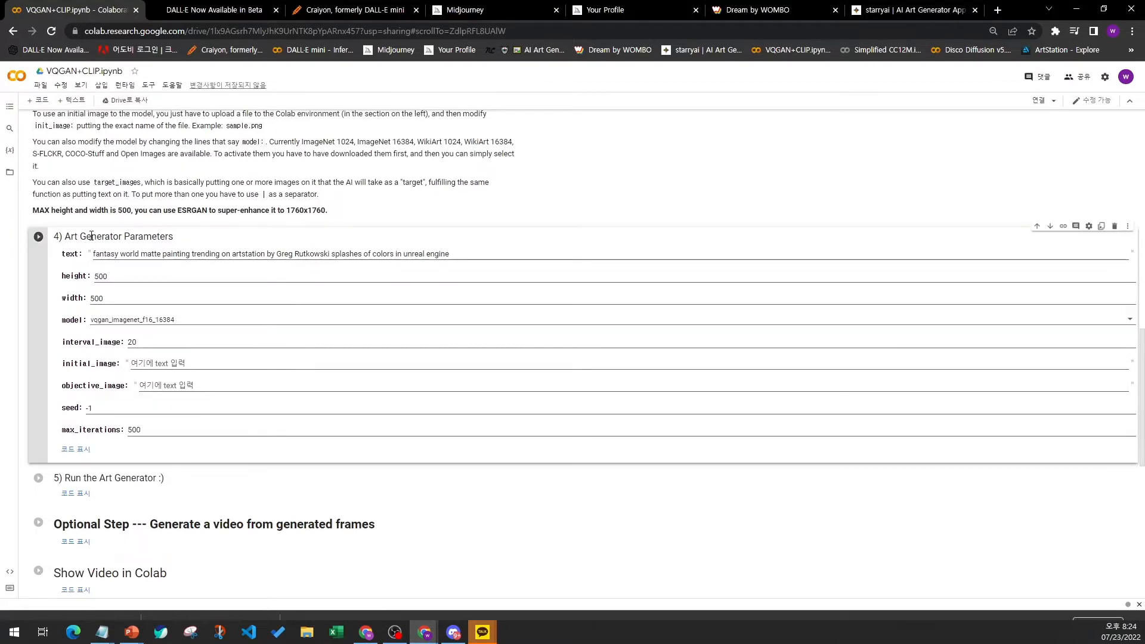
- Zoom the page in and replace the text prompt with 'A beautifully painting of Sunset cliffs'
key(ctrl+plus)
key(ctrl+plus)
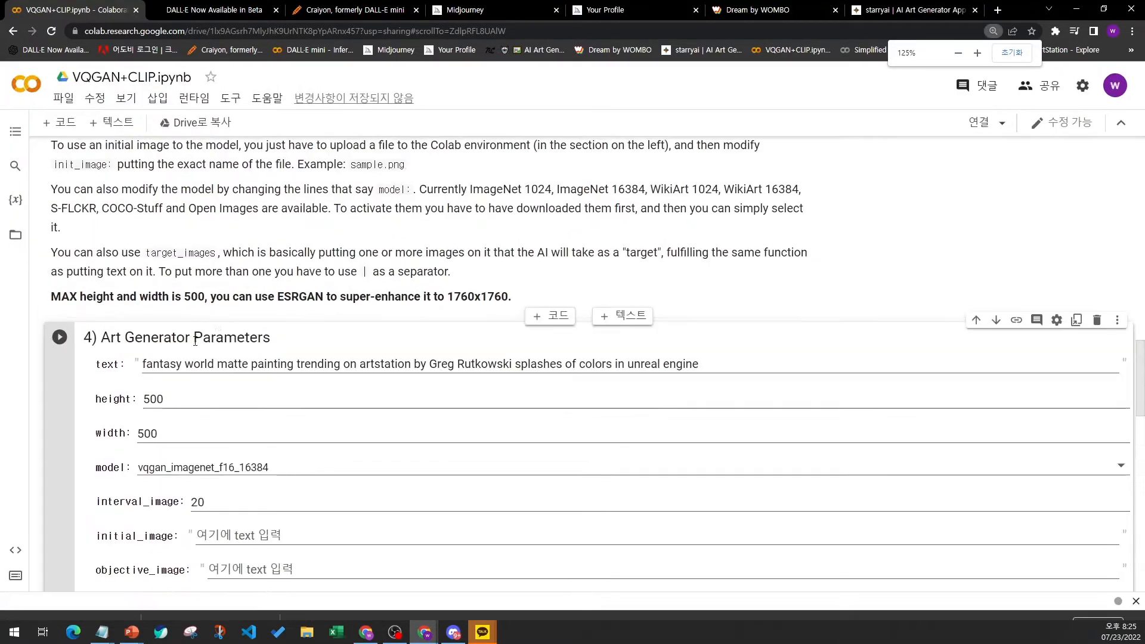
drag(101, 339, 277, 343)
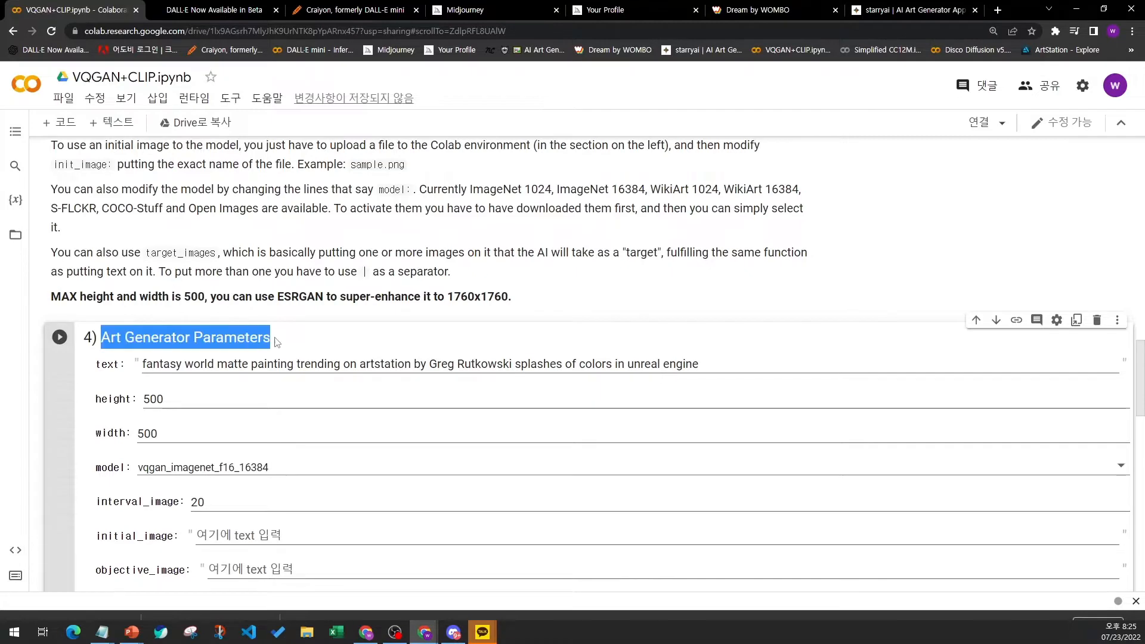
scroll(277, 342, down, 2)
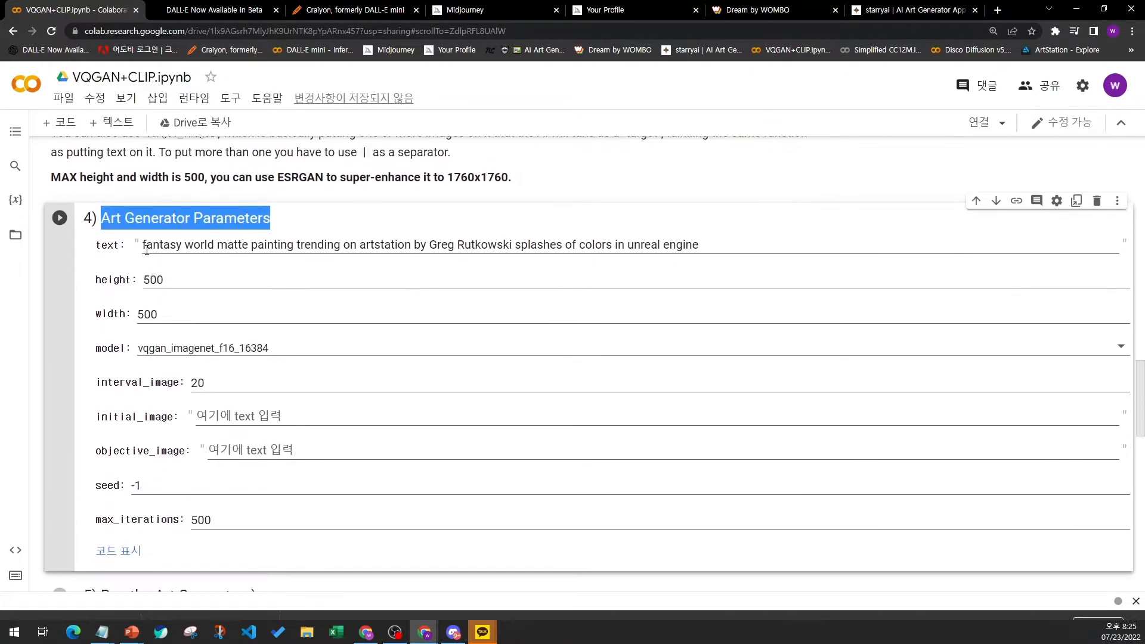
drag(147, 250, 723, 254)
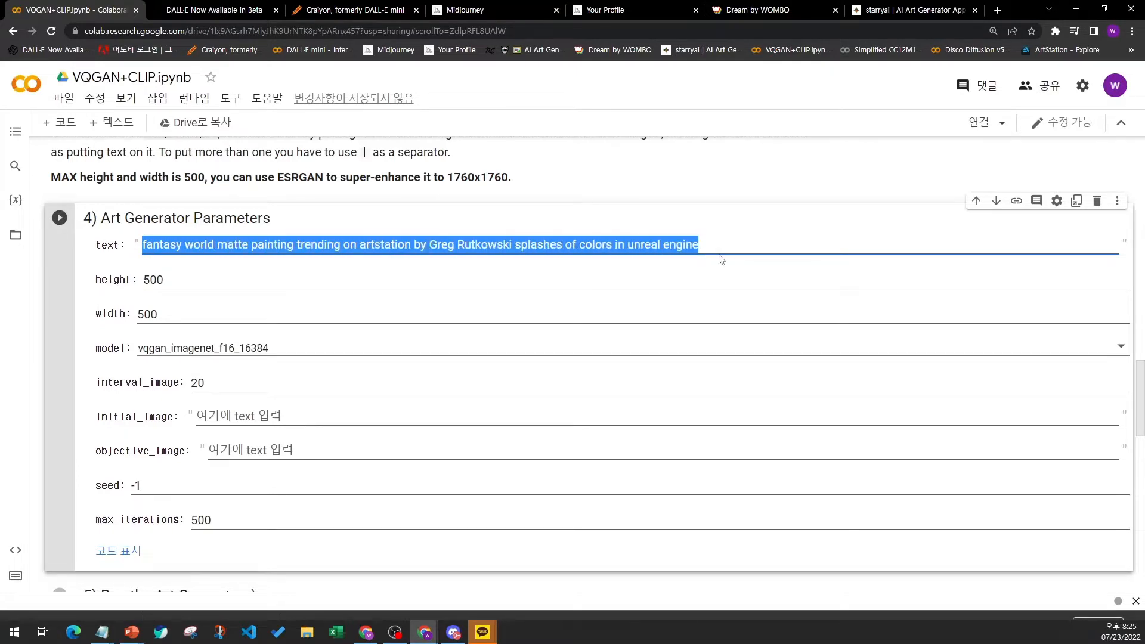
text(A beautifully painting of Sunset cliffs)
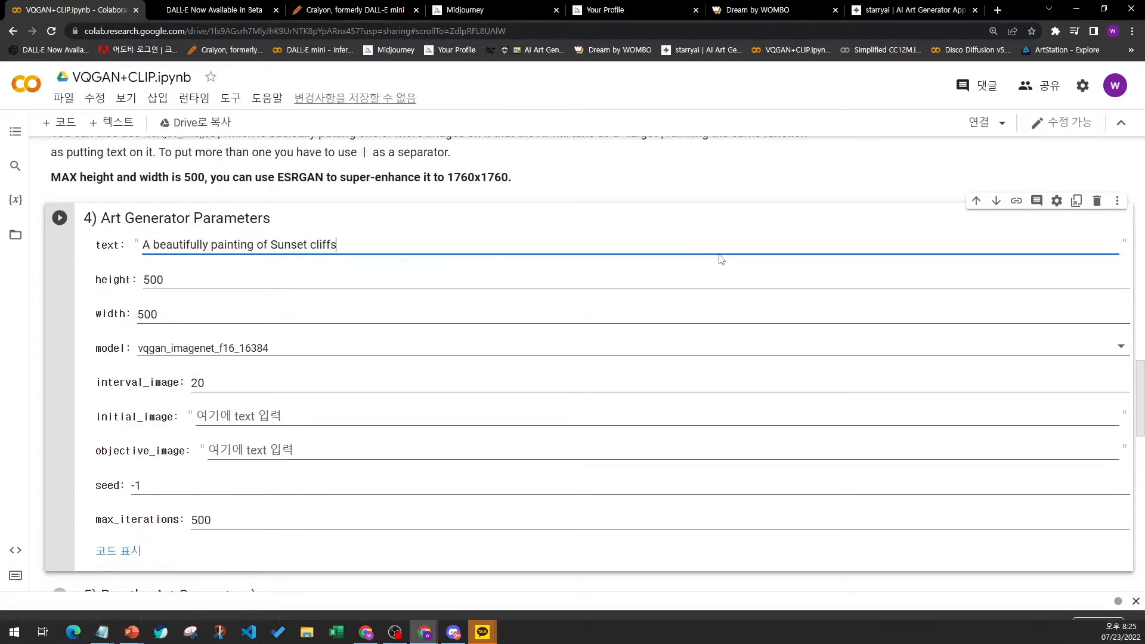
- Review the notebook from the top back down to the Art Generator Parameters text prompt
click(144, 249)
drag(146, 249, 357, 245)
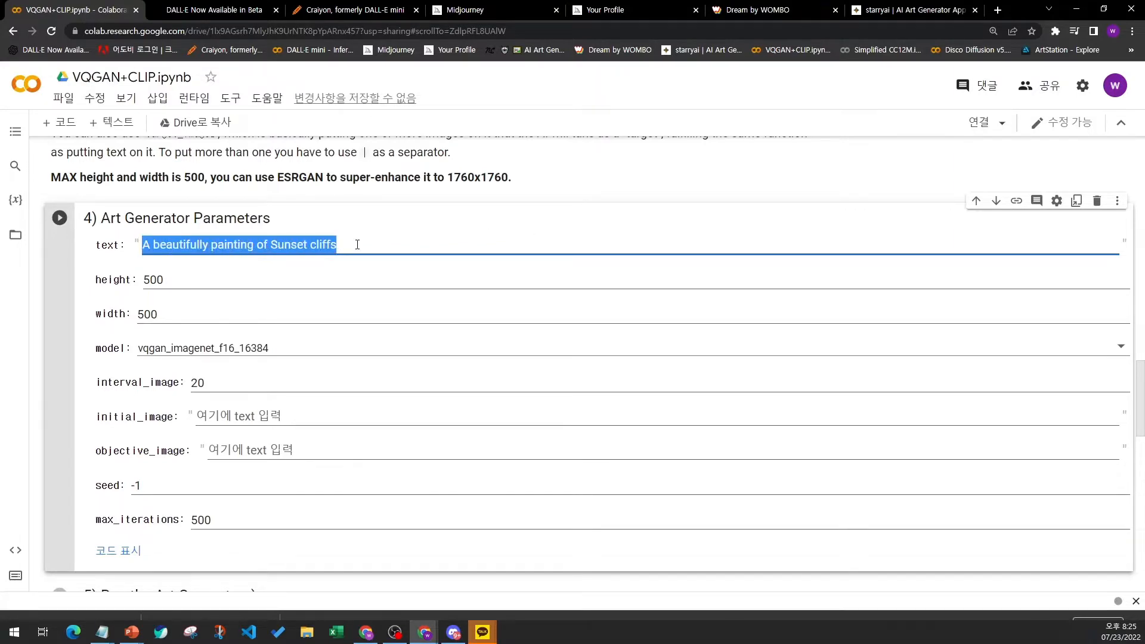
click(357, 244)
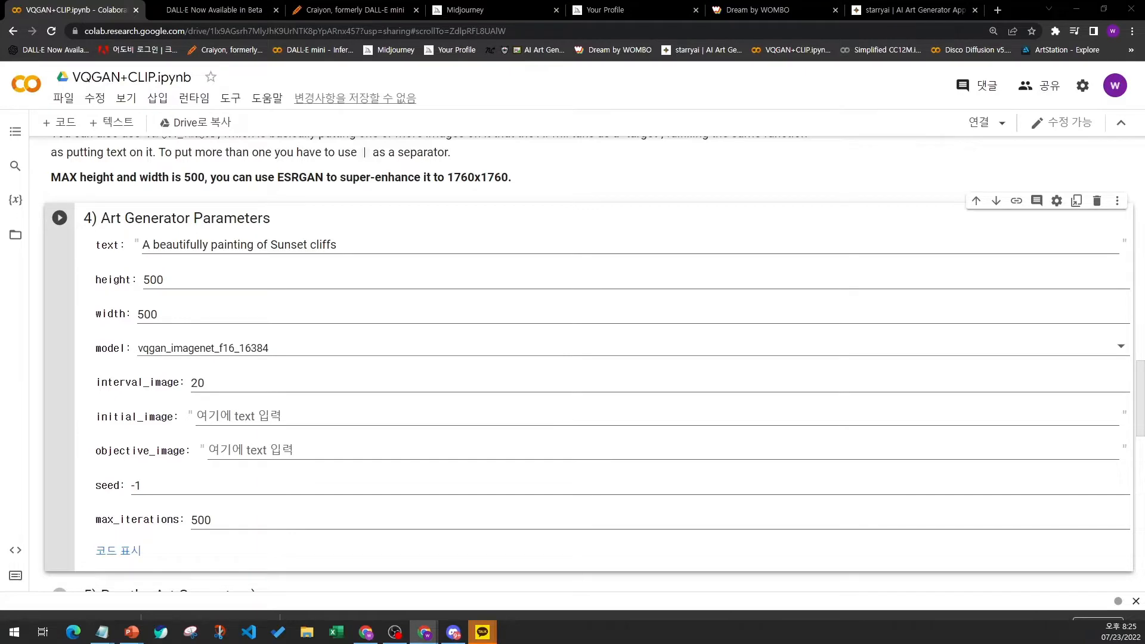
scroll(96, 265, up, 20)
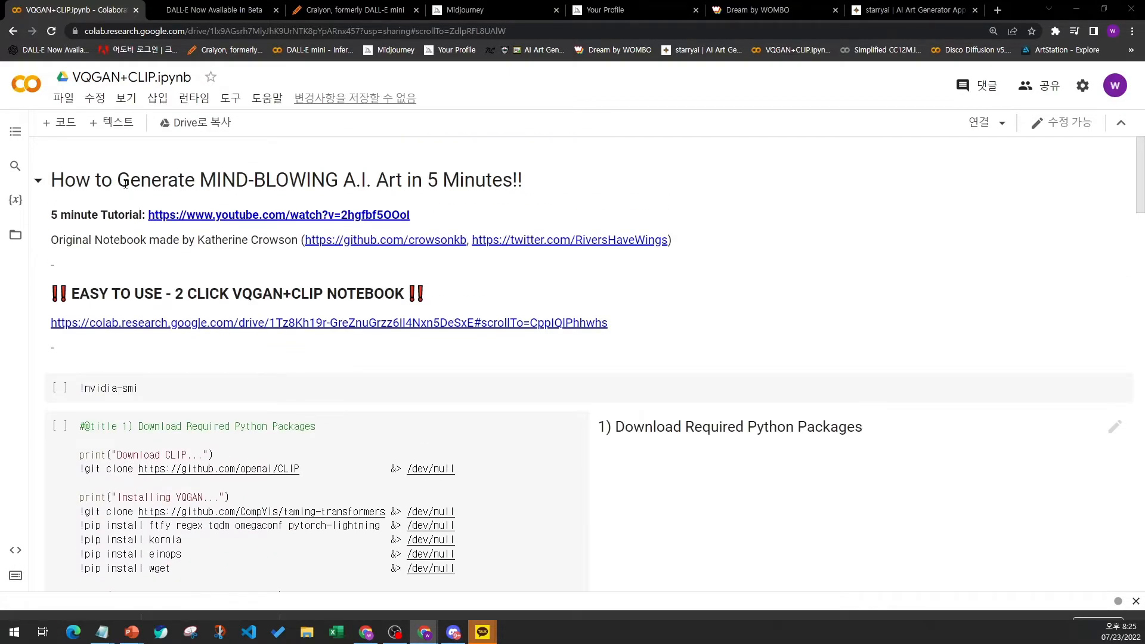
scroll(121, 190, down, 1)
scroll(121, 190, down, 10)
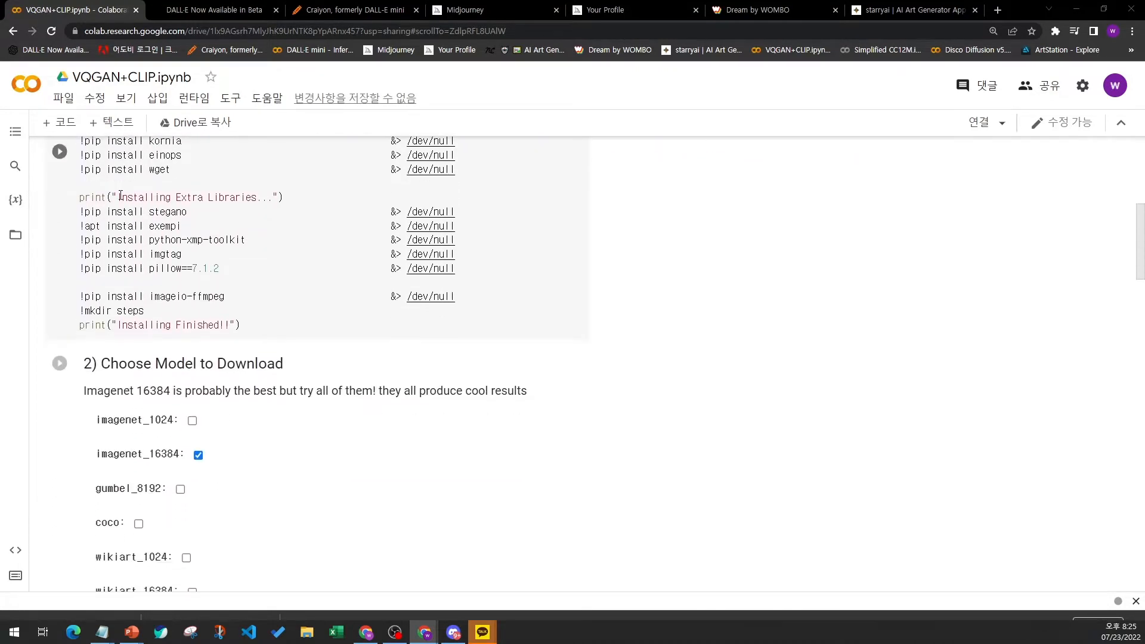
scroll(120, 198, down, 7)
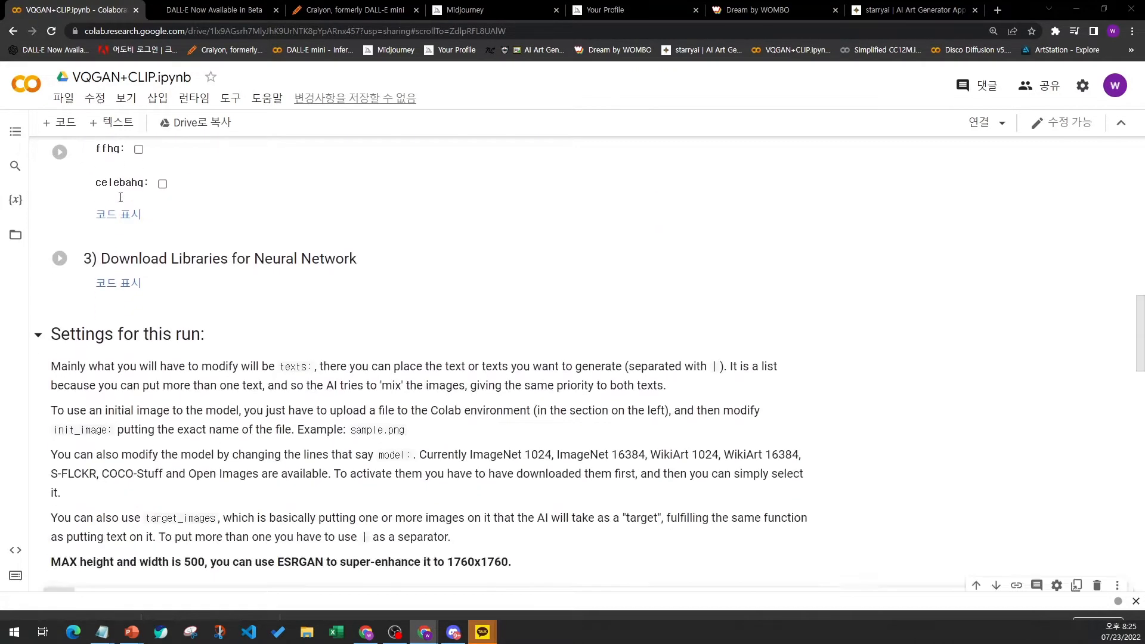
scroll(121, 197, down, 7)
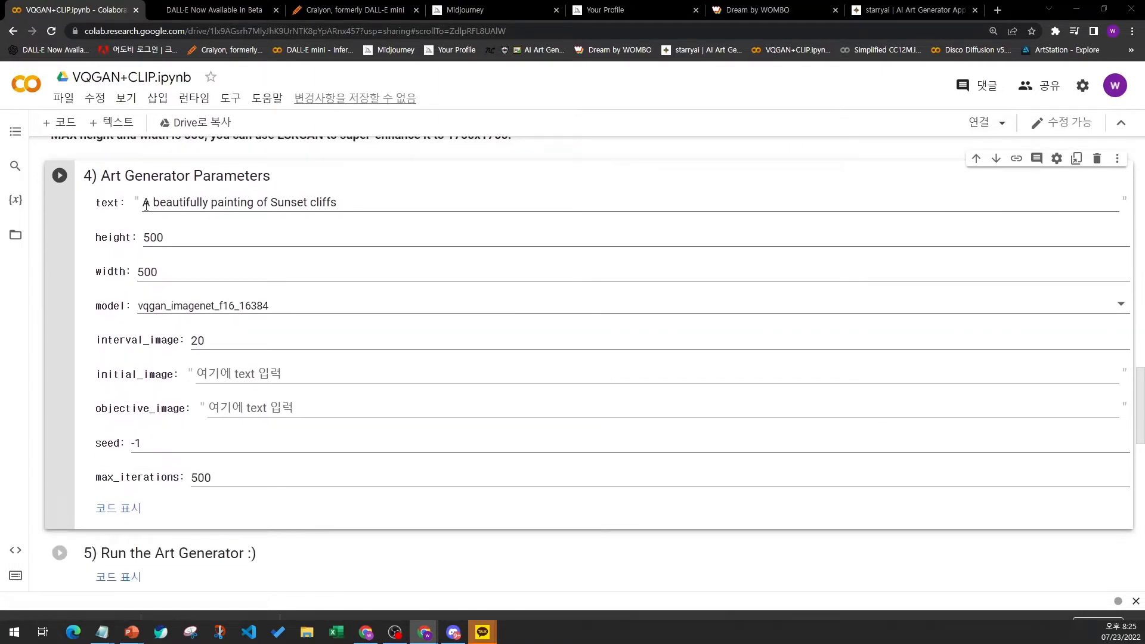
mouse_move(144, 205)
mouse_down()
mouse_move(268, 217)
mouse_move(350, 210)
mouse_up()
click(350, 209)
- Switch to another browser tab and open the Papago translator site
click(229, 12)
click(232, 31)
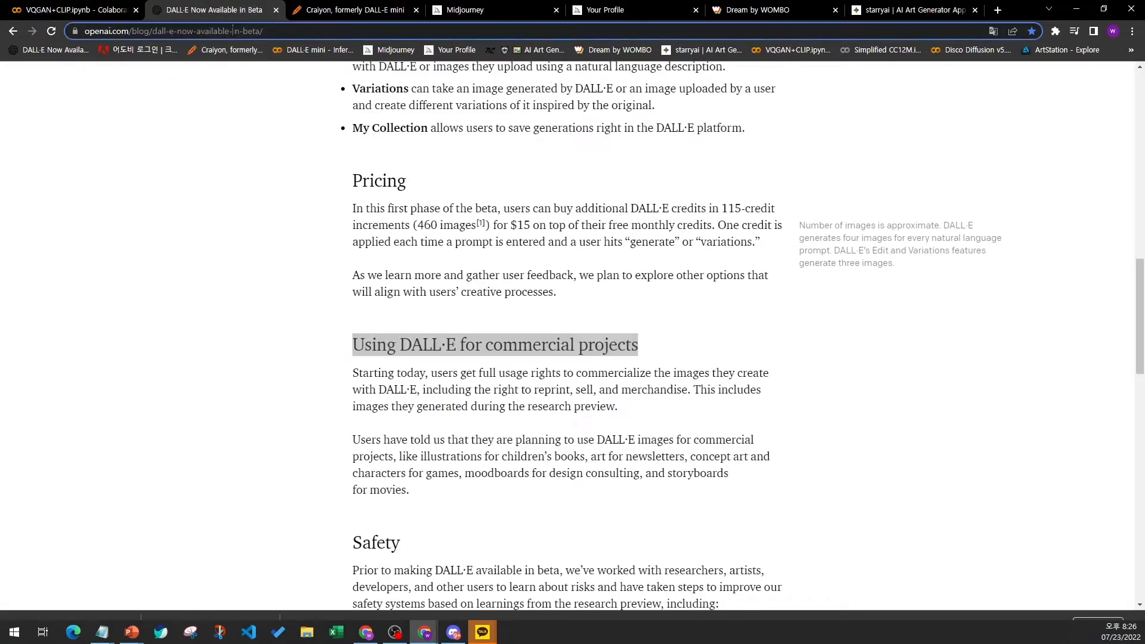
text(pa)
key(Return)
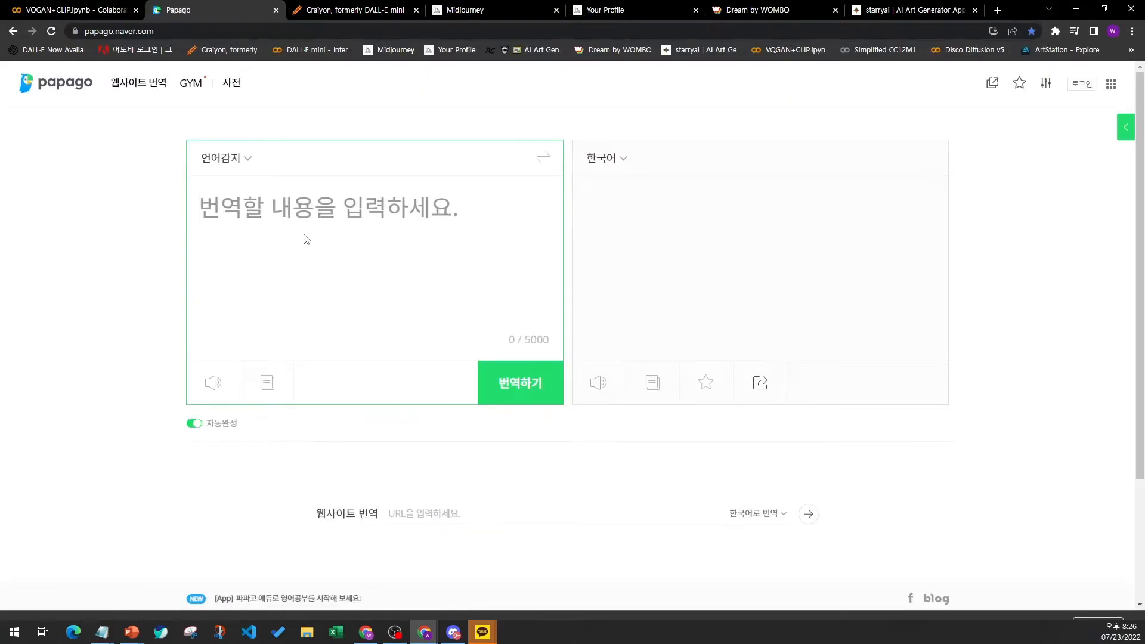
- Translate '아름다운 노을' into English and copy the translated text
text(일)
key(BackSpace)
text(아름)
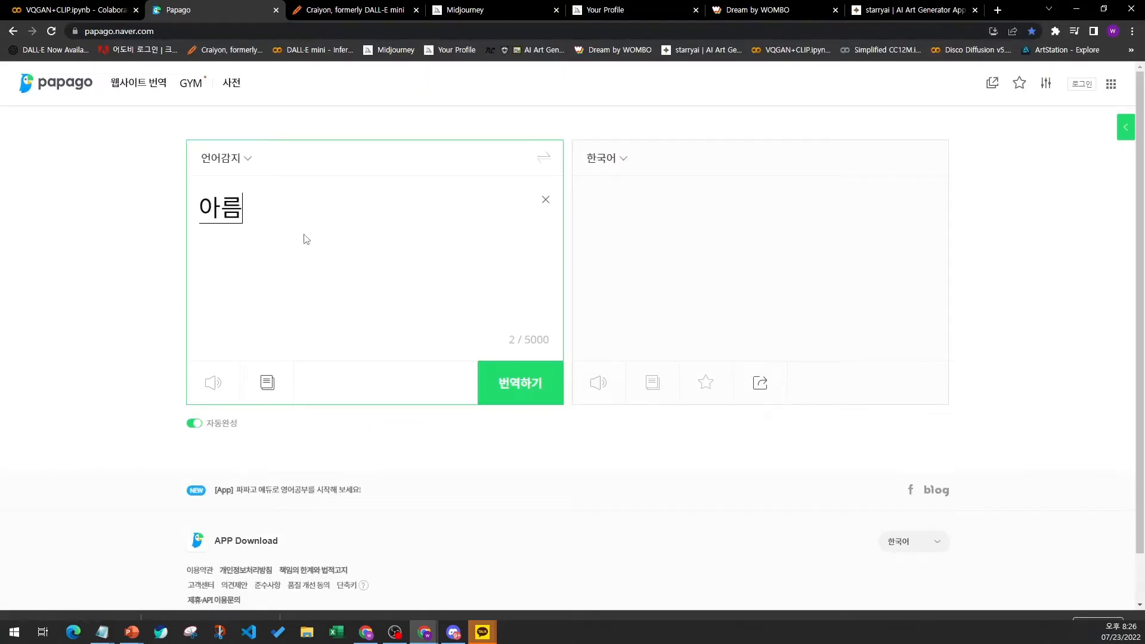
text(다운 노으ㄹ)
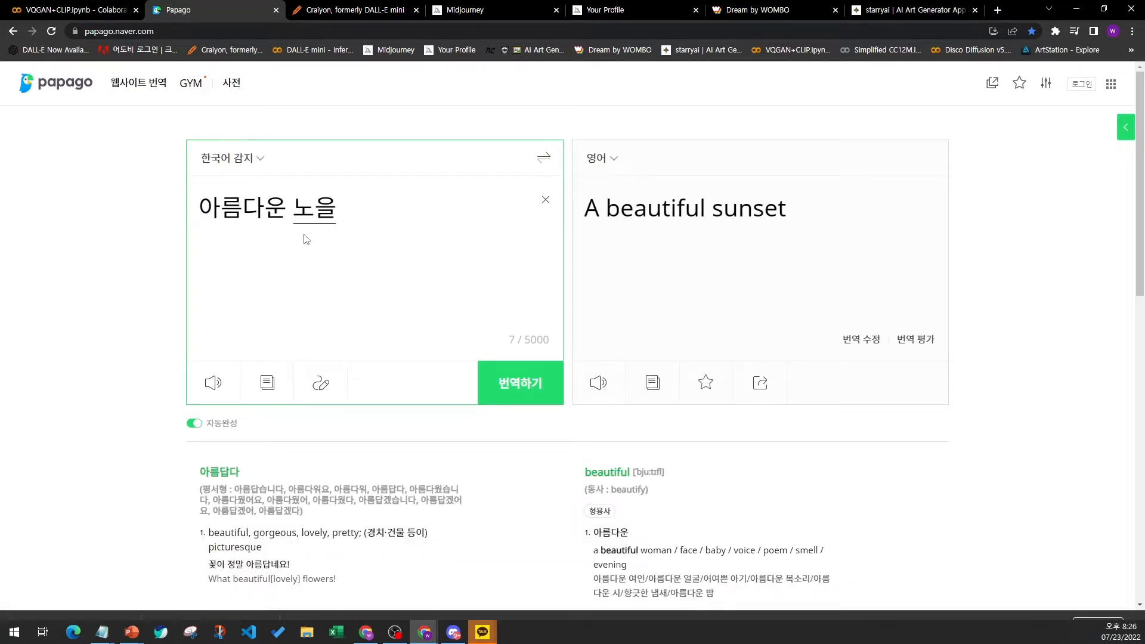
drag(588, 213, 813, 214)
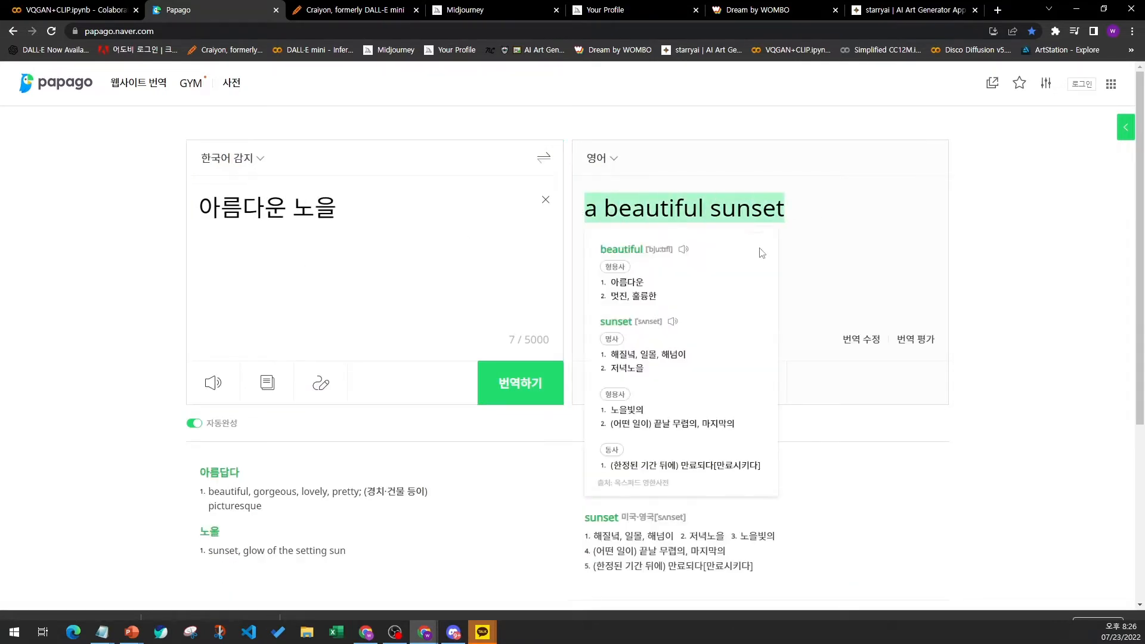
key(ctrl+c)
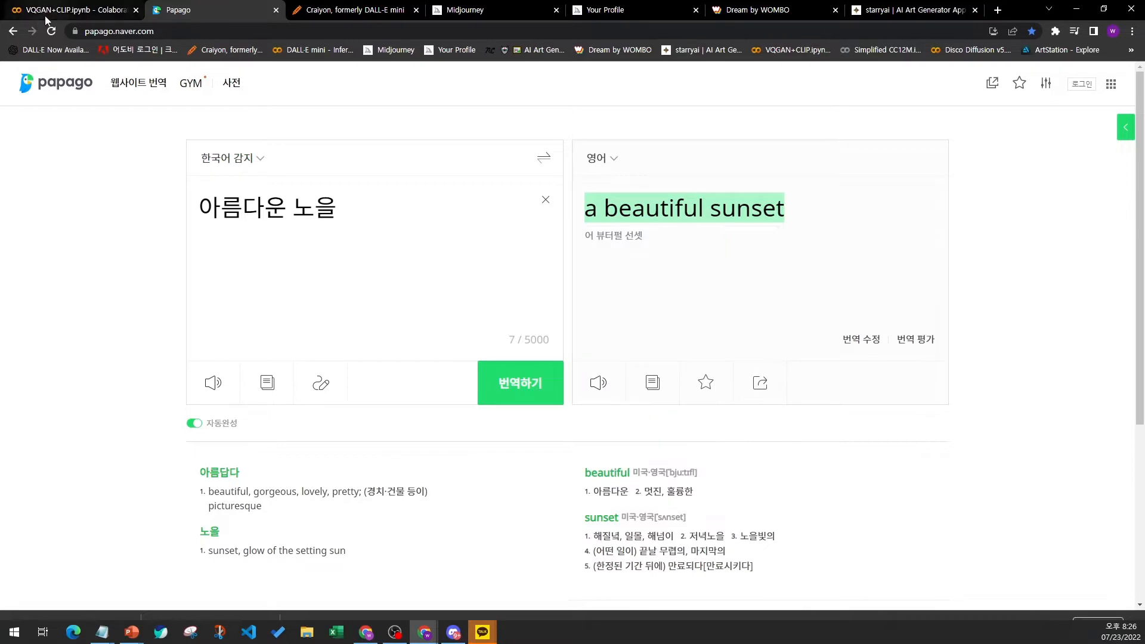
- Return to the Colab notebook and replace the text prompt with the copied 'a beautiful sunset'
click(74, 10)
key(ctrl+a)
key(ctrl+v)
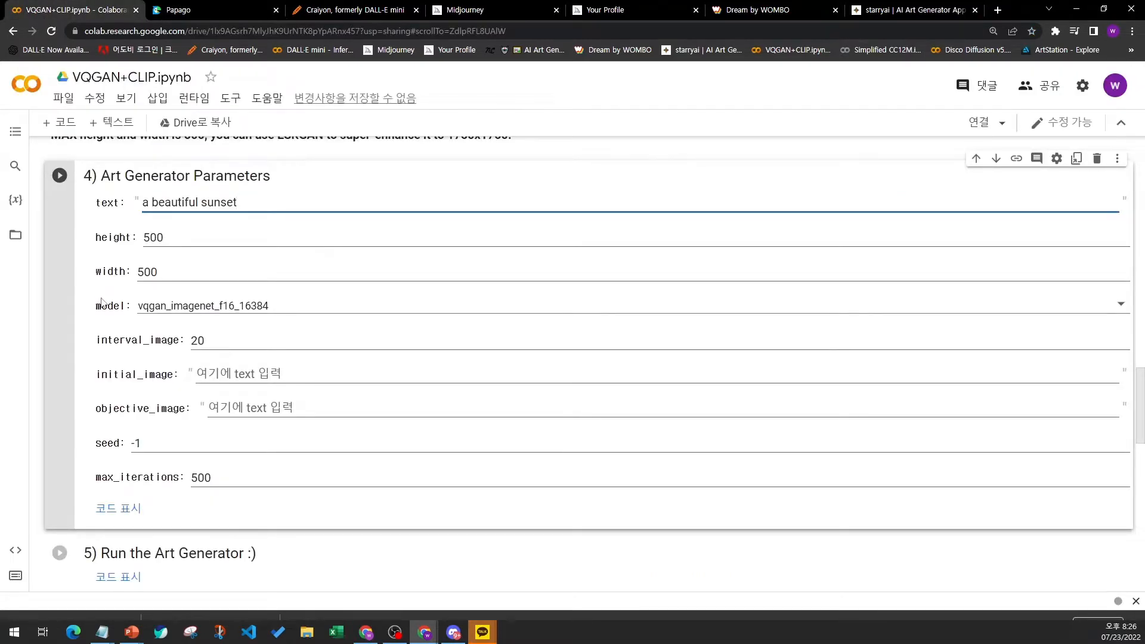
- Examine the height and width fields and the note on the maximum image size
scroll(105, 303, up, 2)
scroll(108, 310, up, 1)
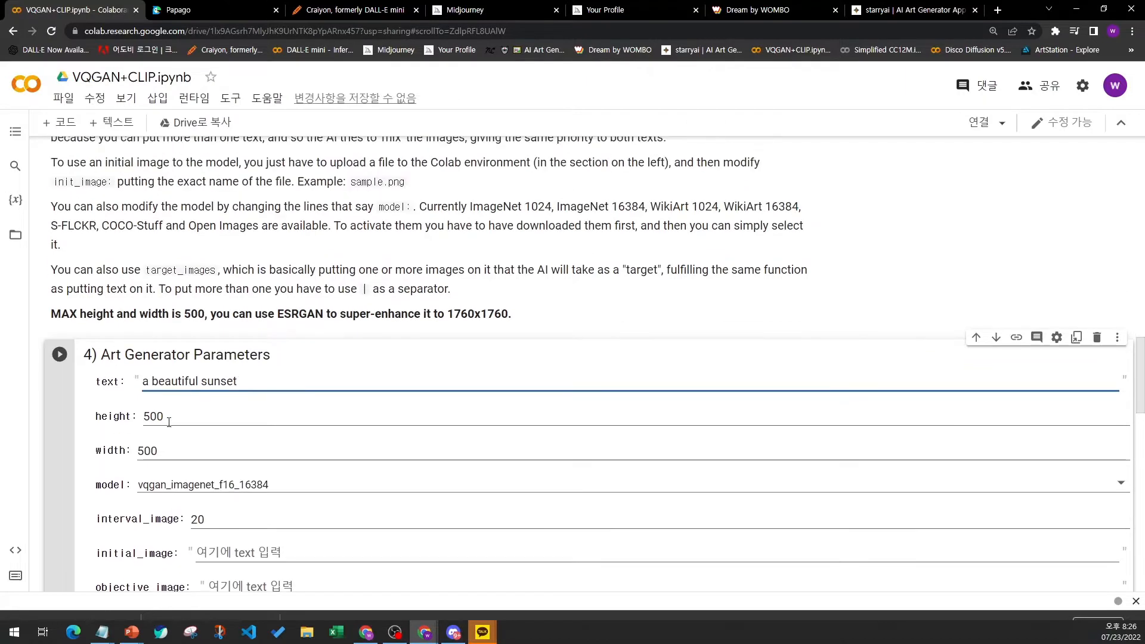
click(156, 419)
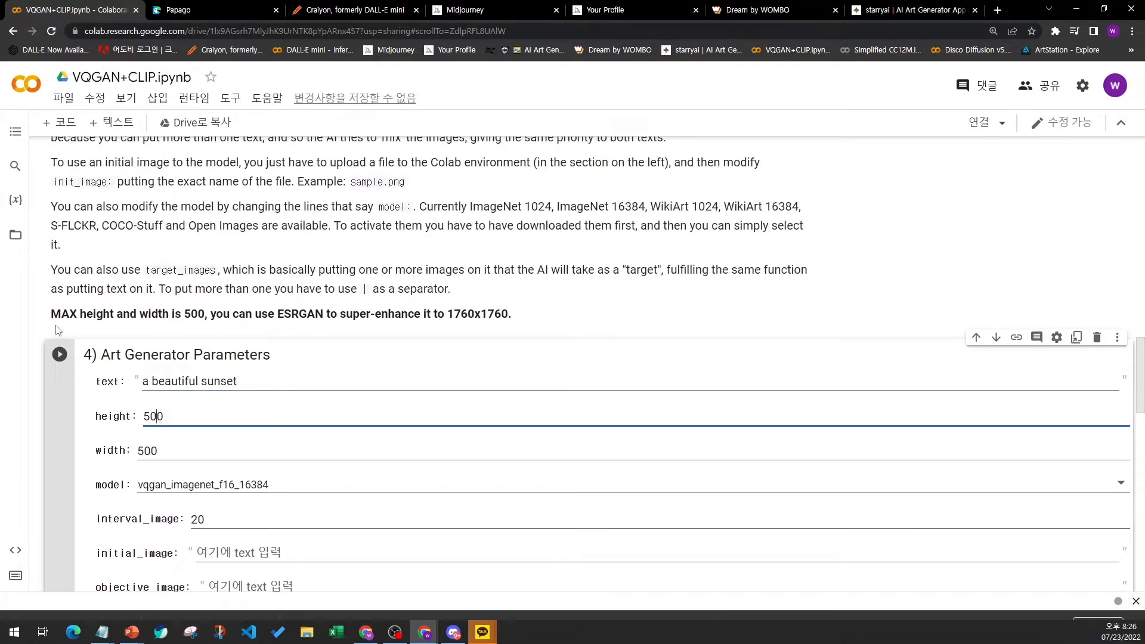
drag(51, 312, 202, 322)
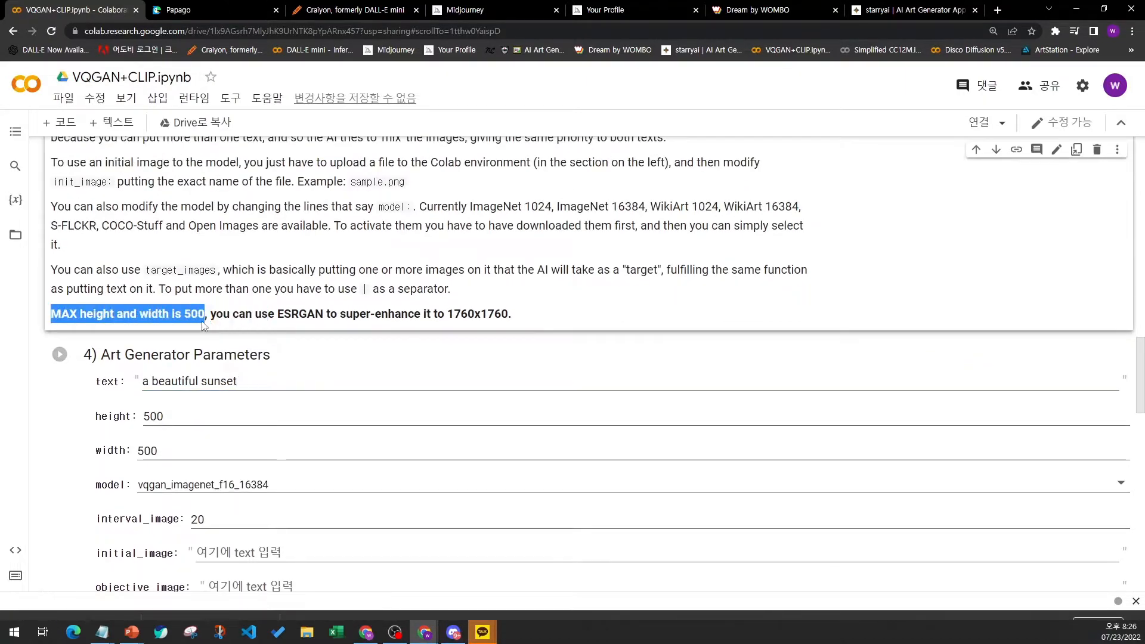
click(152, 452)
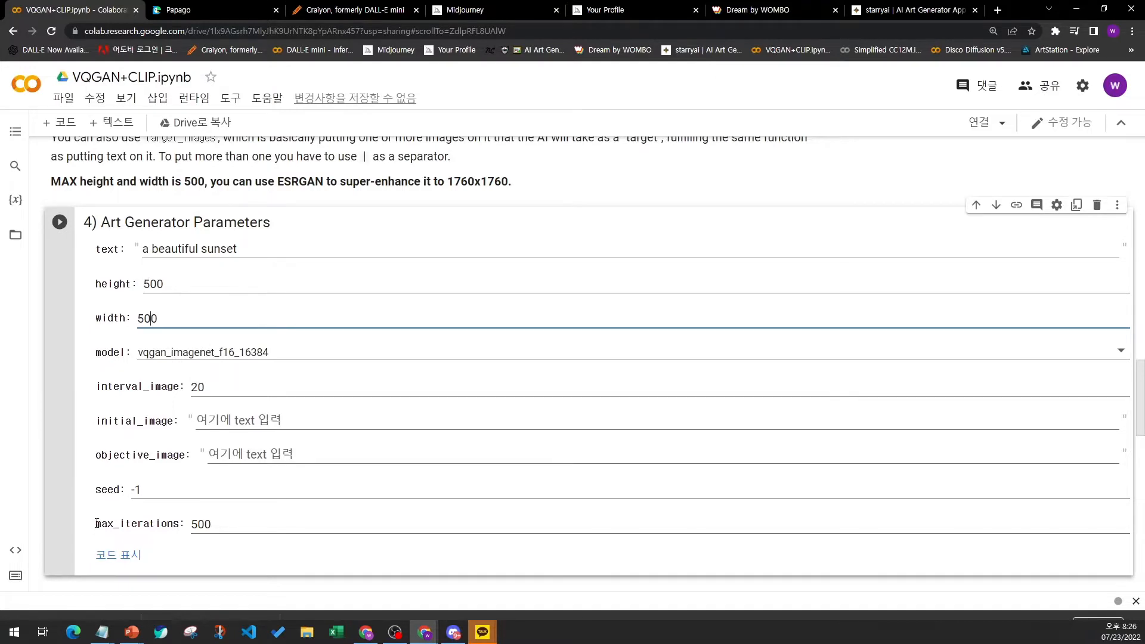
- Examine the max_iterations value and the text prompt field
drag(94, 524, 183, 523)
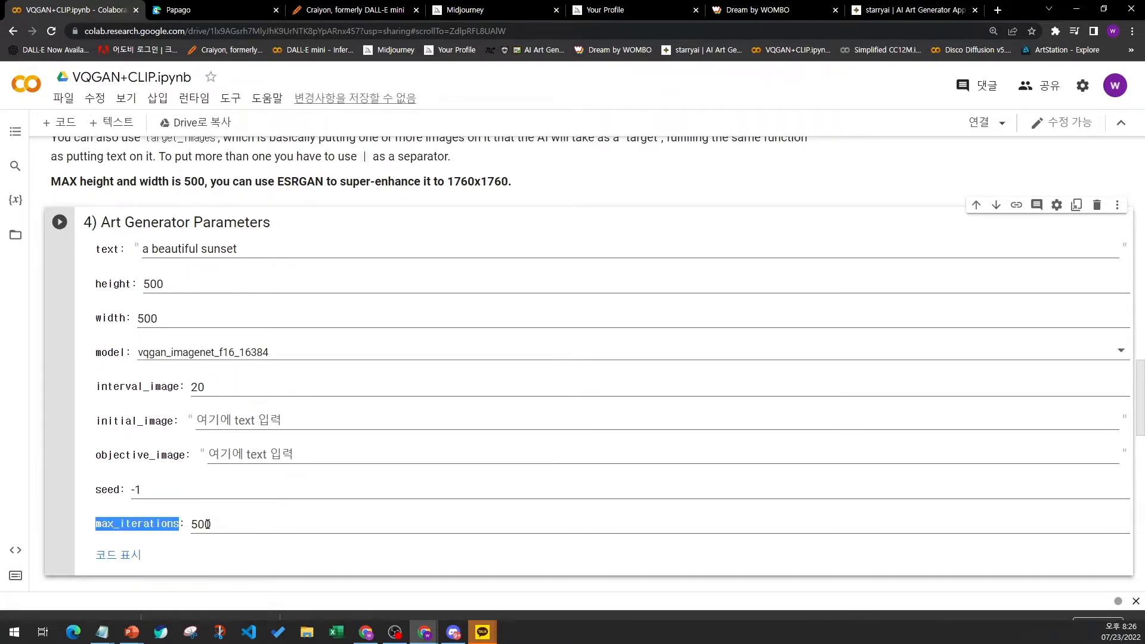
double_click(203, 525)
click(224, 523)
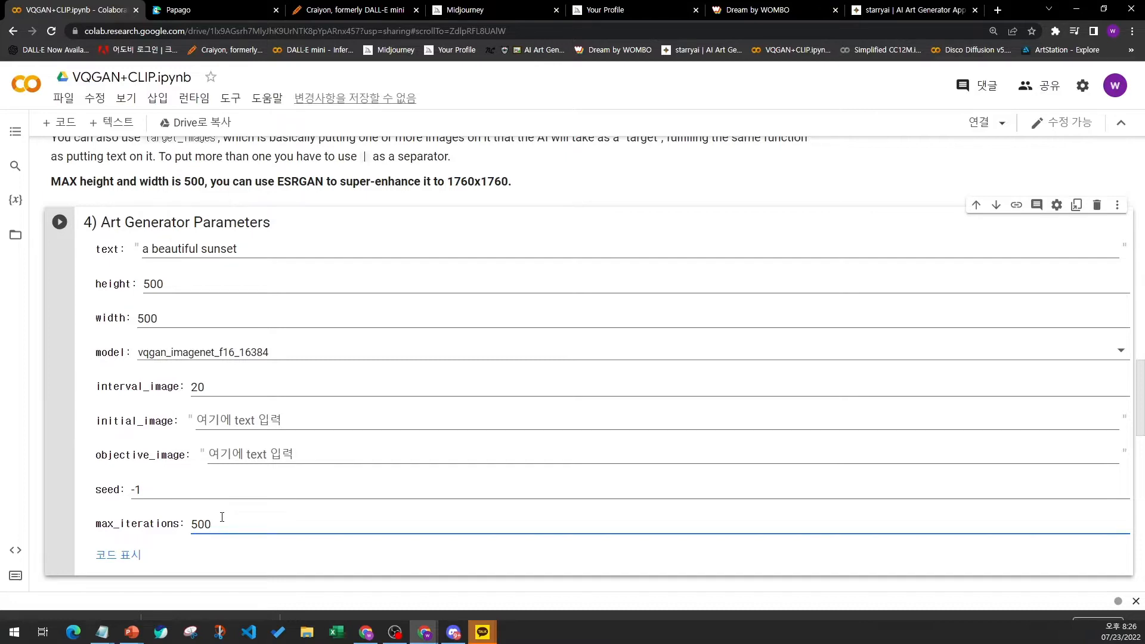
scroll(219, 517, down, 1)
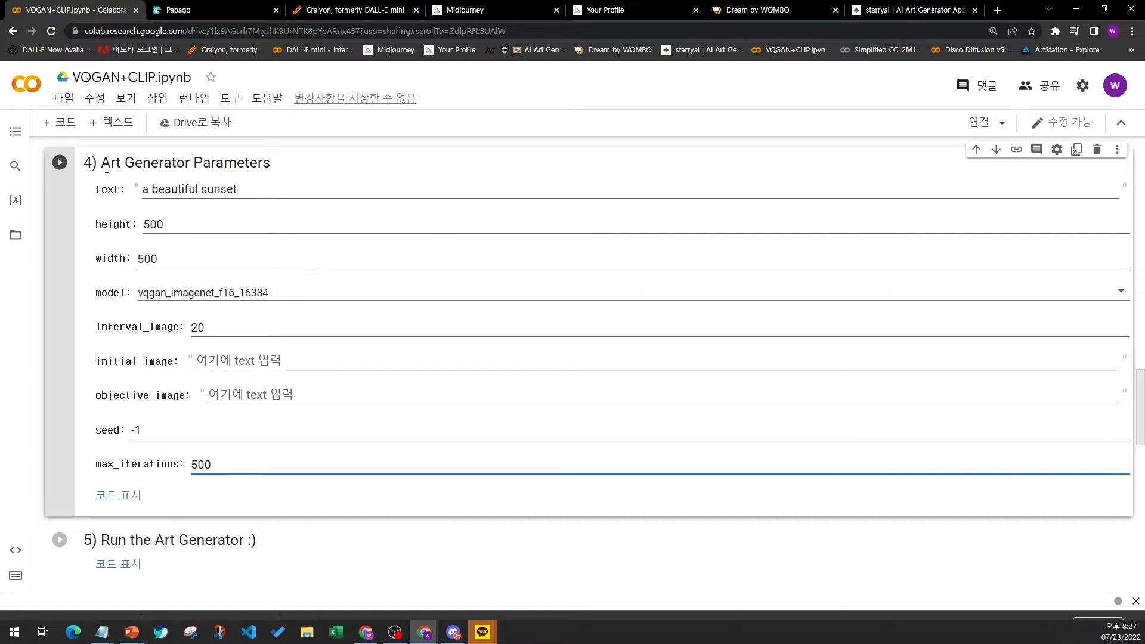
scroll(131, 167, up, 2)
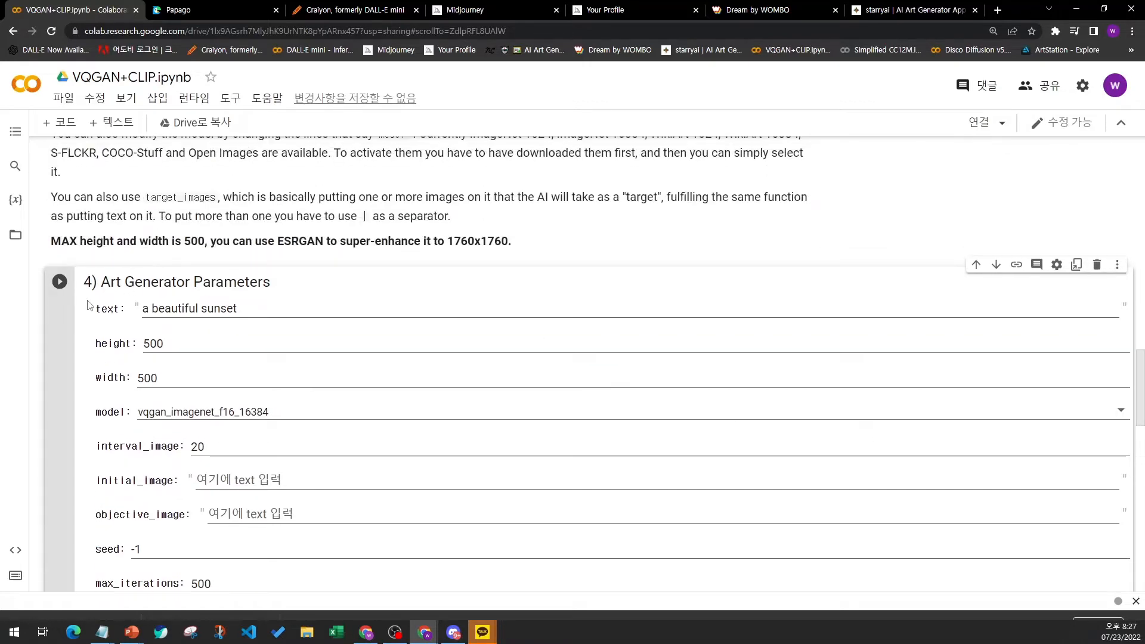
drag(145, 307, 261, 318)
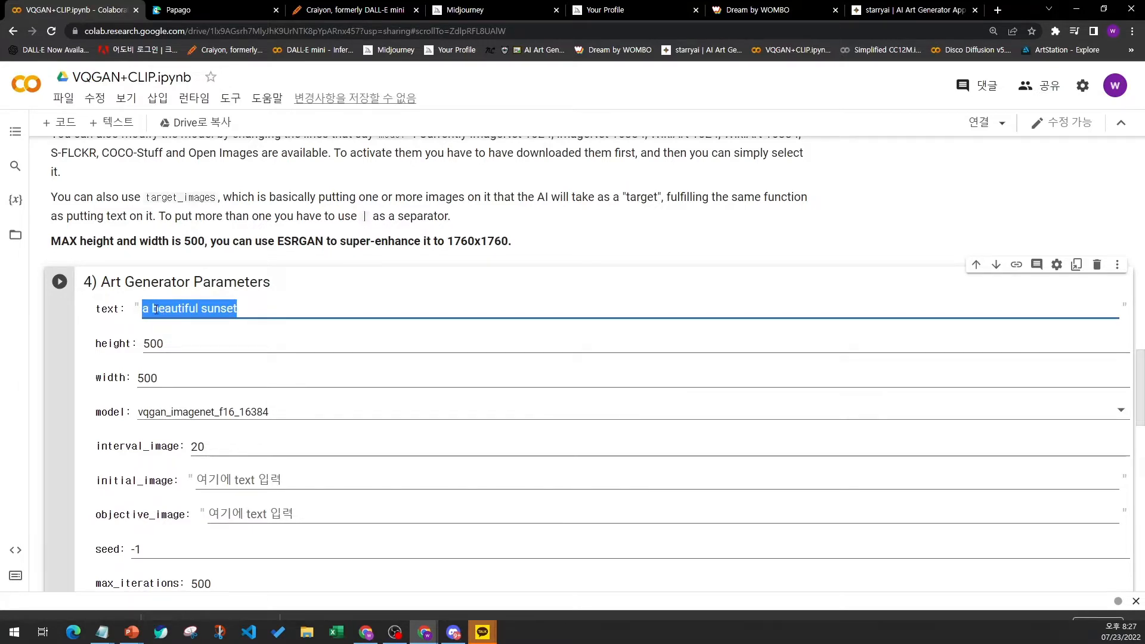
- Try appending the keywords 'boy, sun, beach,' to the text prompt, and delete those added keywords again
click(214, 309)
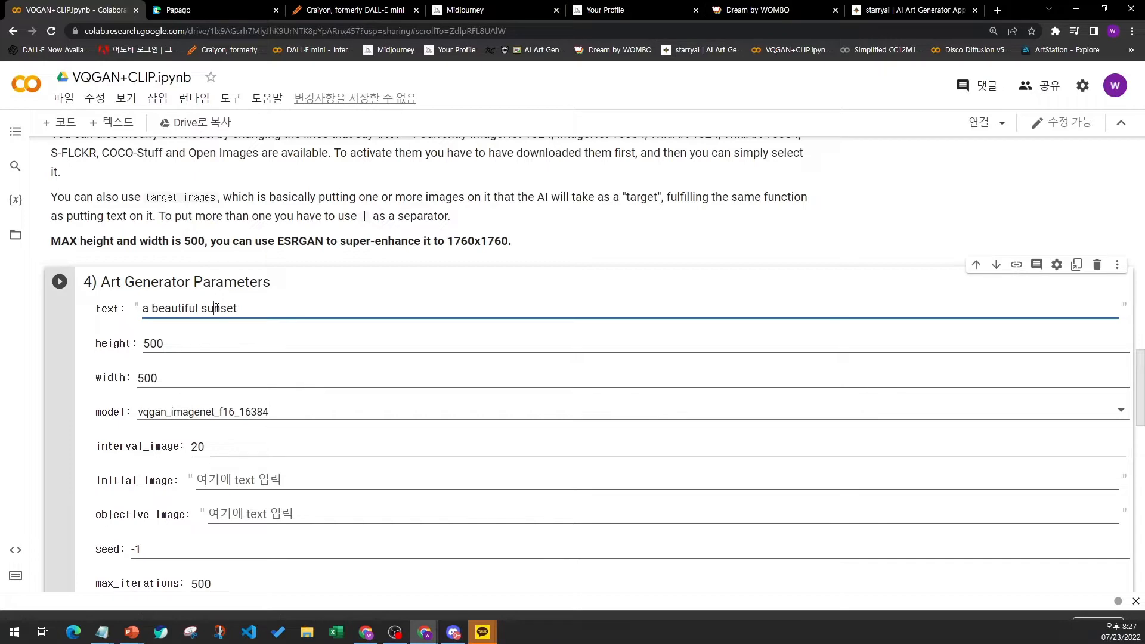
triple_click(216, 308)
click(177, 309)
scroll(182, 308, down, 1)
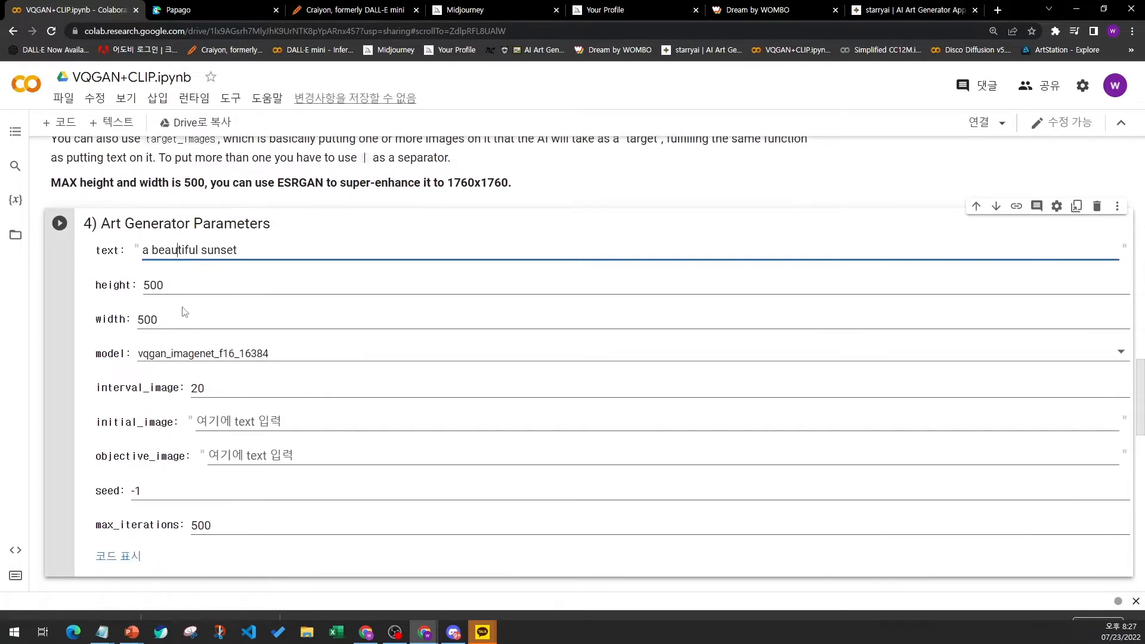
scroll(184, 311, up, 1)
scroll(181, 266, down, 2)
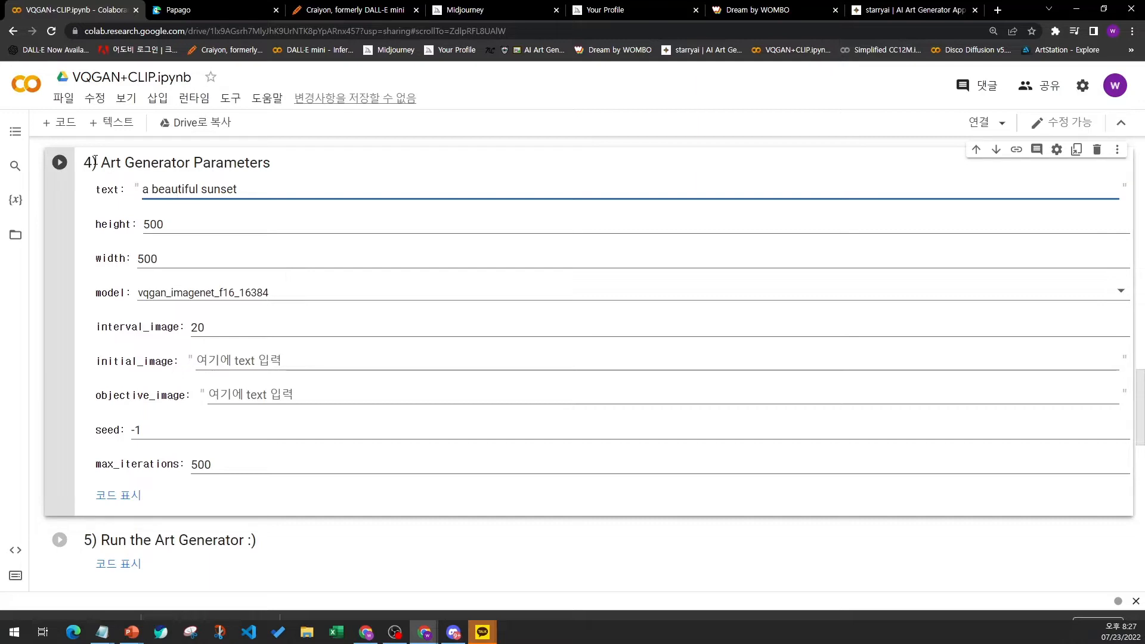
drag(95, 200, 141, 190)
click(172, 191)
text(boy, sun, beach,)
key(shift+Left)
key(shift+Left)
key(shift+Left)
key(shift+Left)
key(shift+Left)
key(shift+Left)
key(shift+Left)
key(shift+Left)
key(shift+Left)
key(shift+Left)
key(shift+Left)
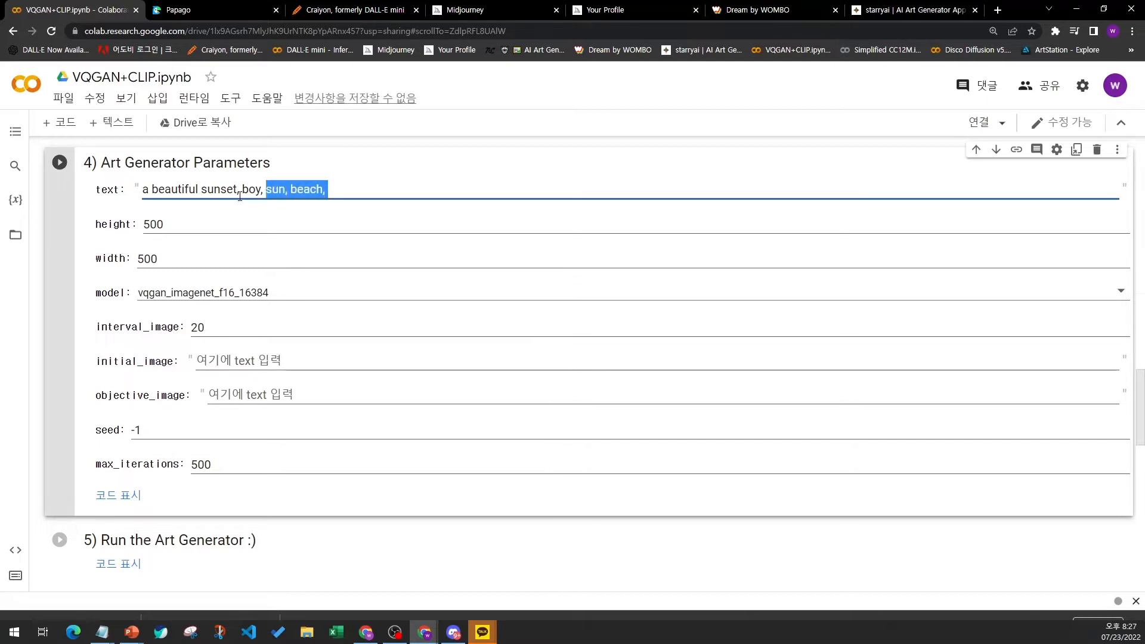
key(shift+Left)
key(shift+Left)
key(shift+Left)
key(shift+Left)
key(shift+Left)
key(shift+Left)
key(shift+Left)
key(BackSpace)
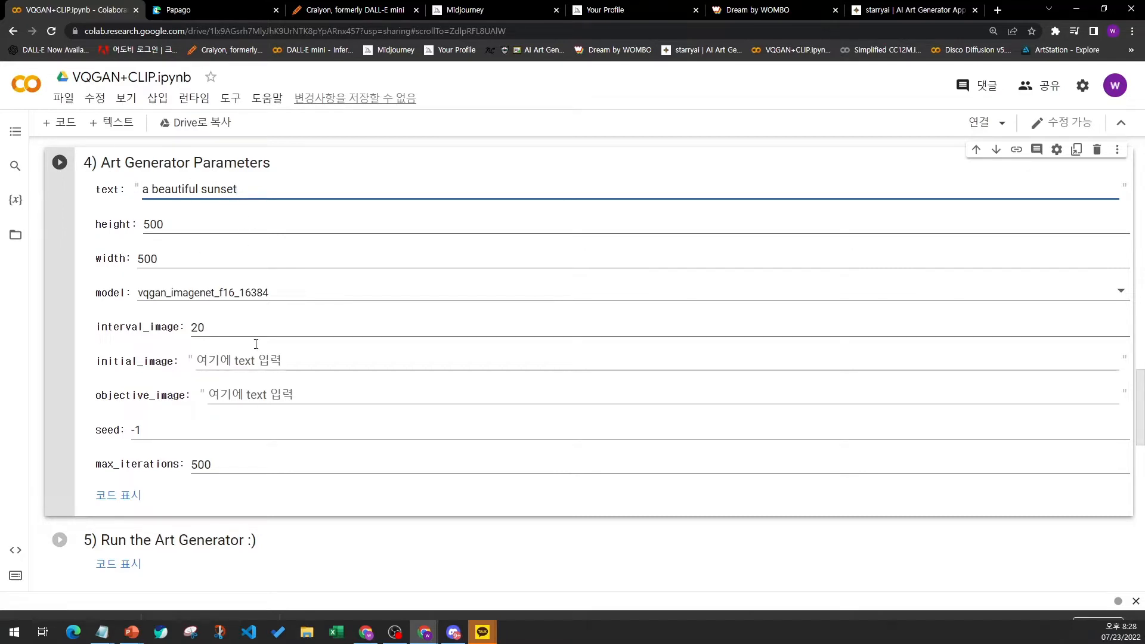
- Run all notebook cells, continuing past the authorship warning and acknowledging the high-RAM notice
drag(149, 190, 277, 186)
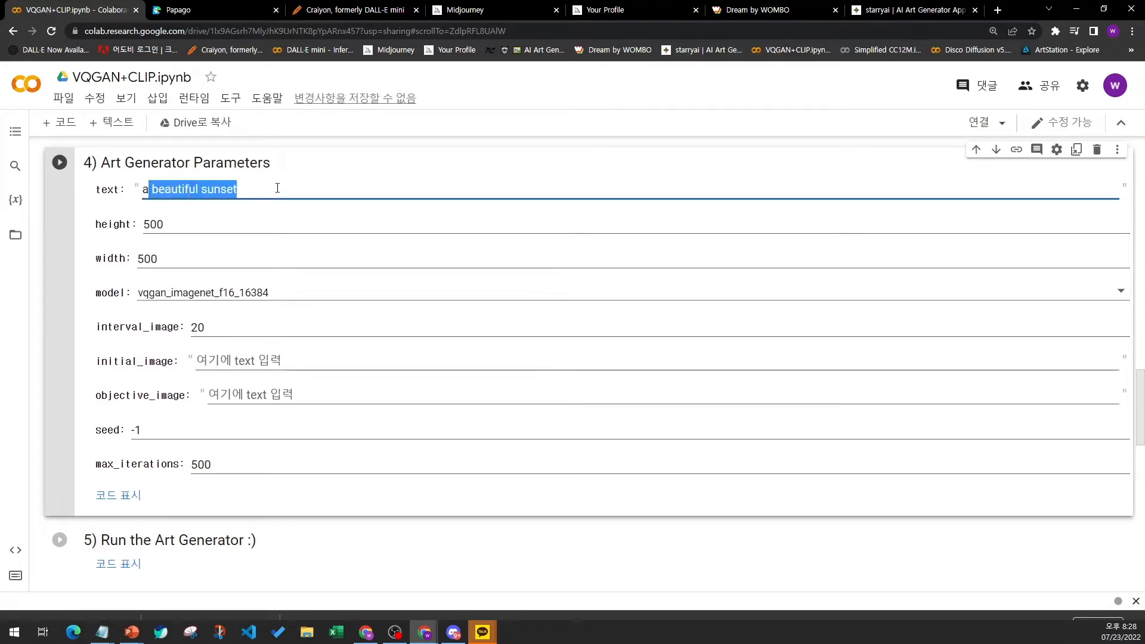
drag(93, 466, 180, 466)
double_click(200, 465)
click(210, 465)
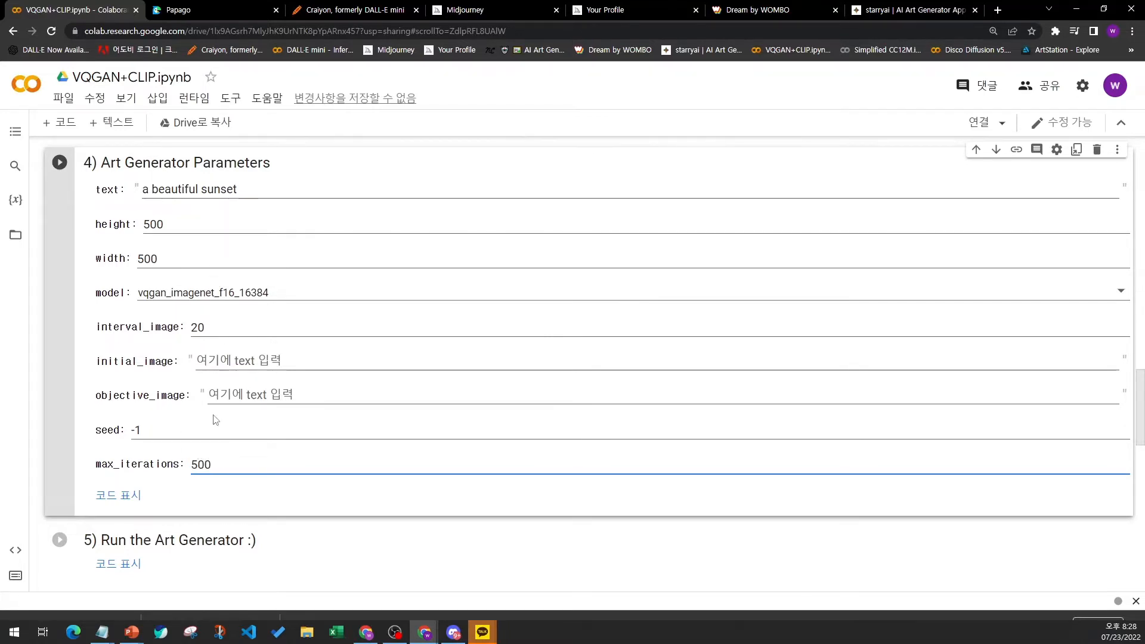
click(188, 101)
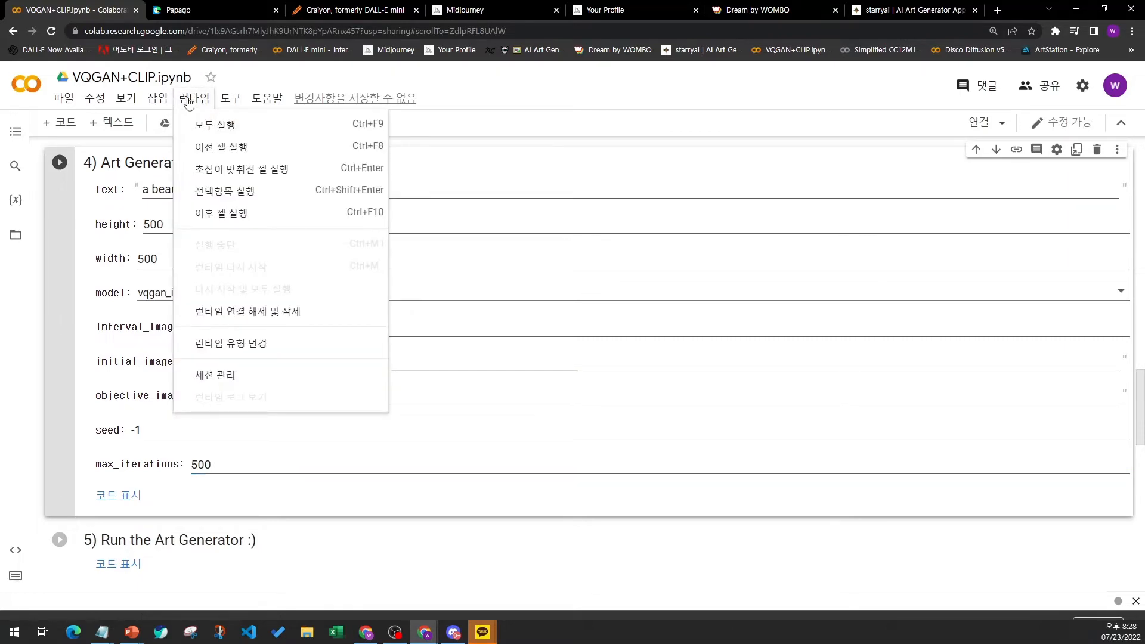
click(216, 125)
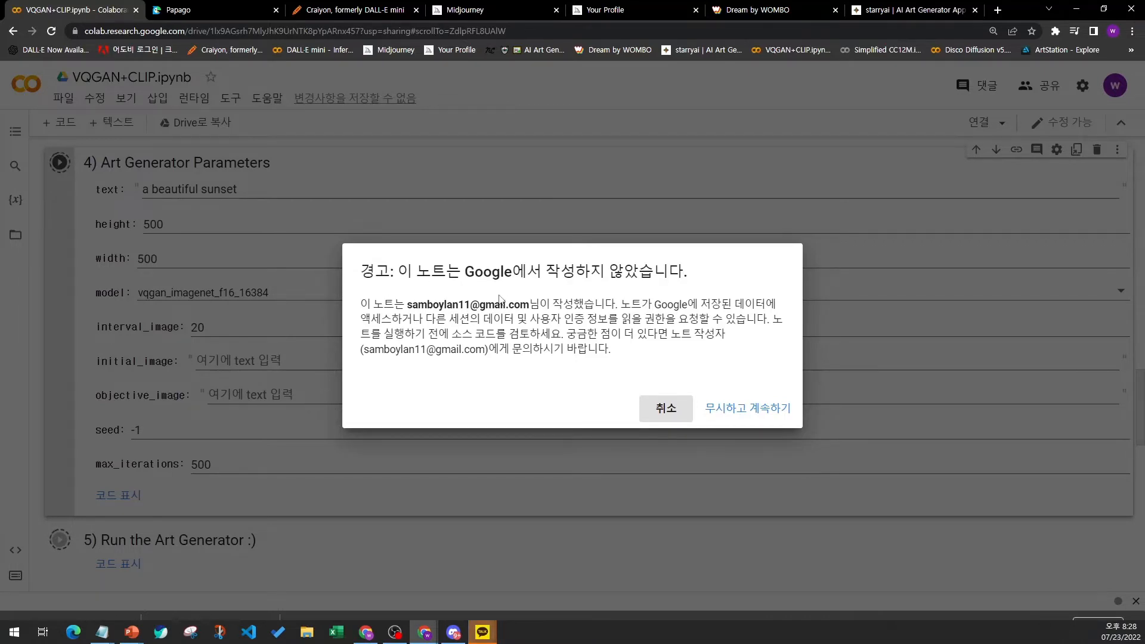
drag(410, 302, 530, 305)
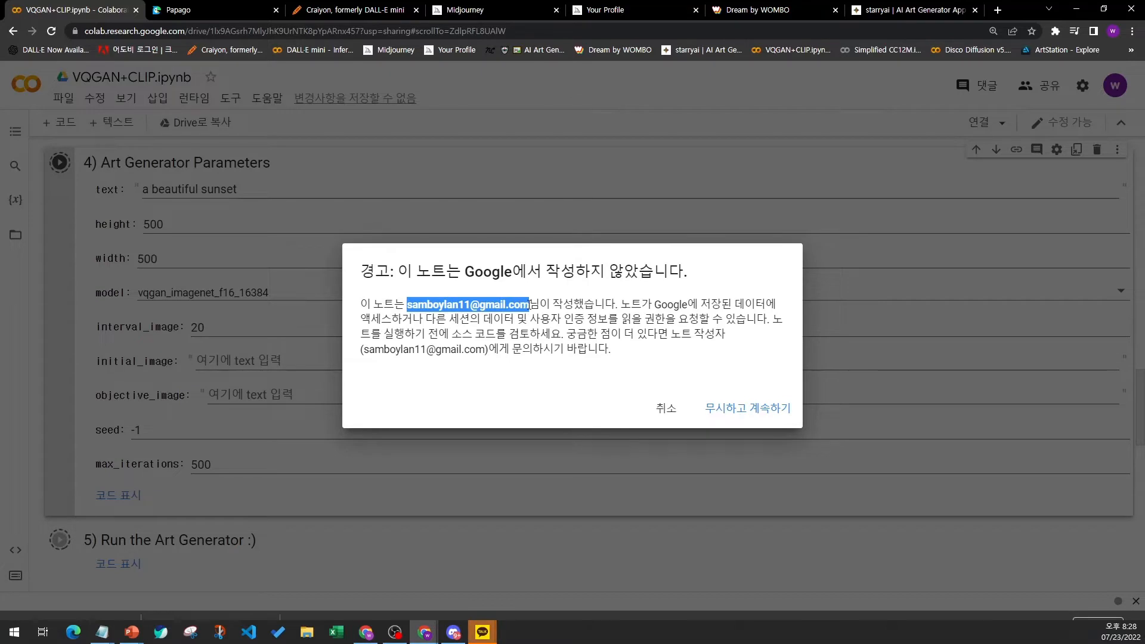
click(586, 349)
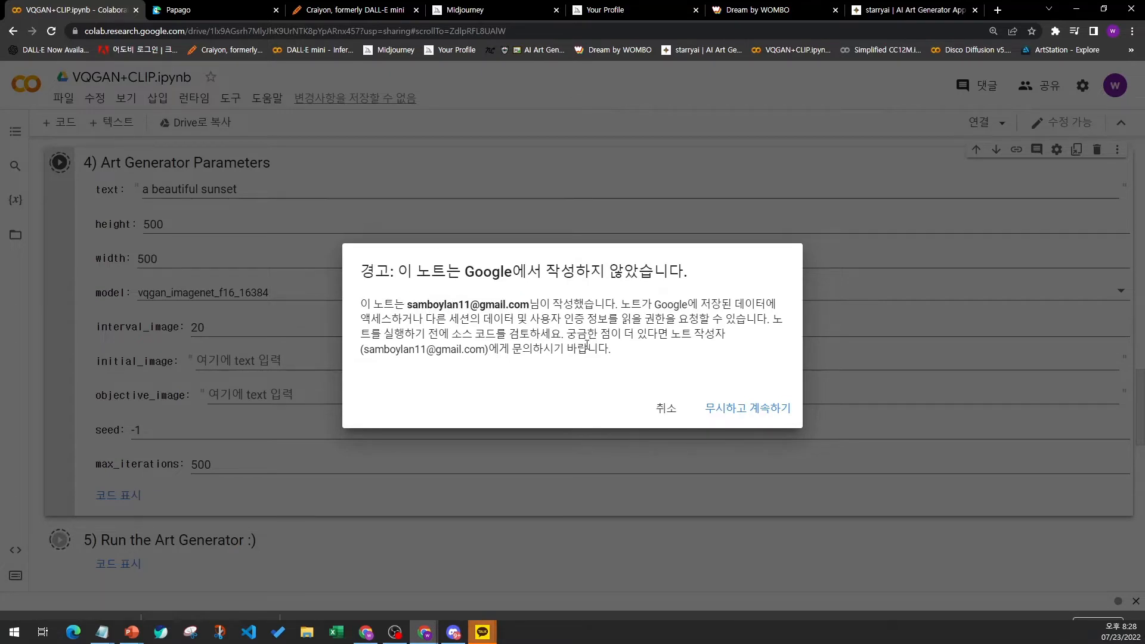
click(744, 414)
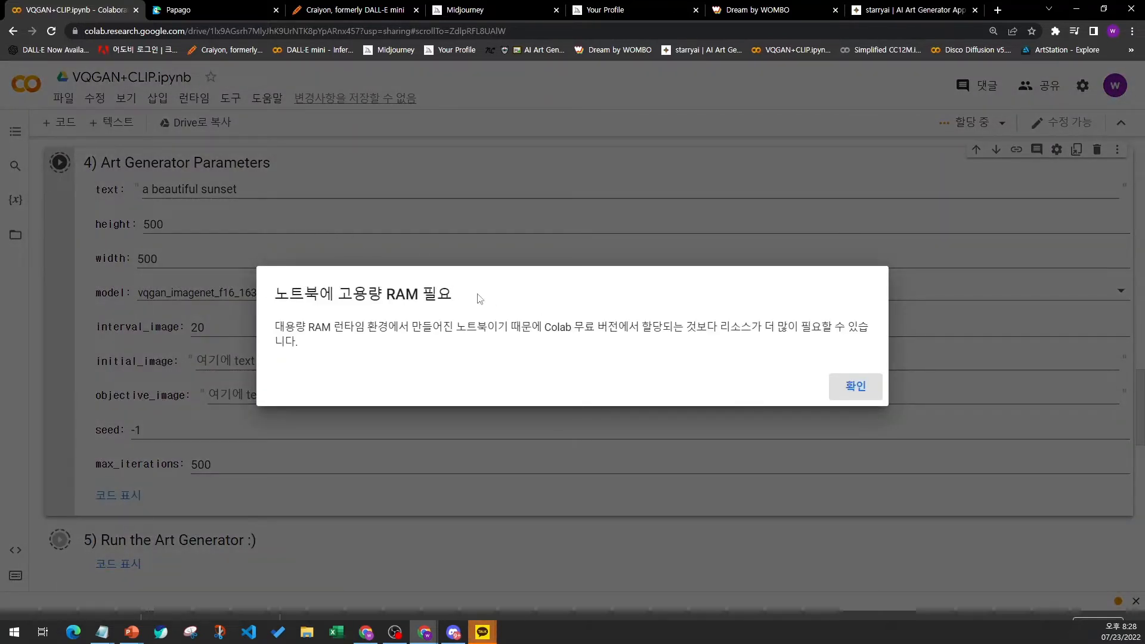
drag(545, 326, 618, 327)
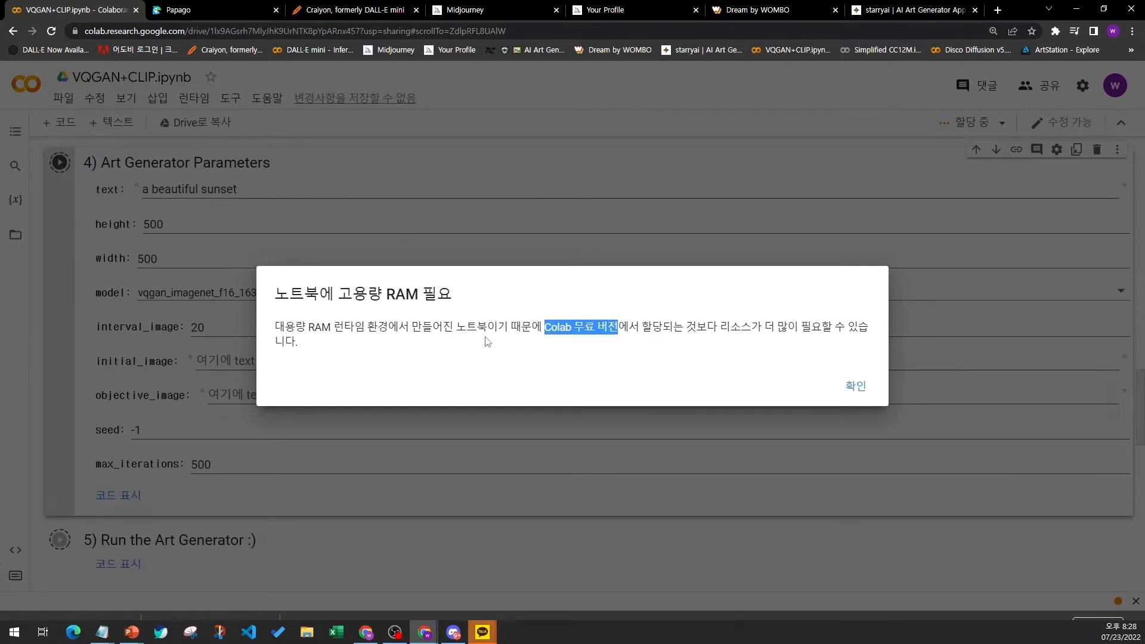
click(860, 391)
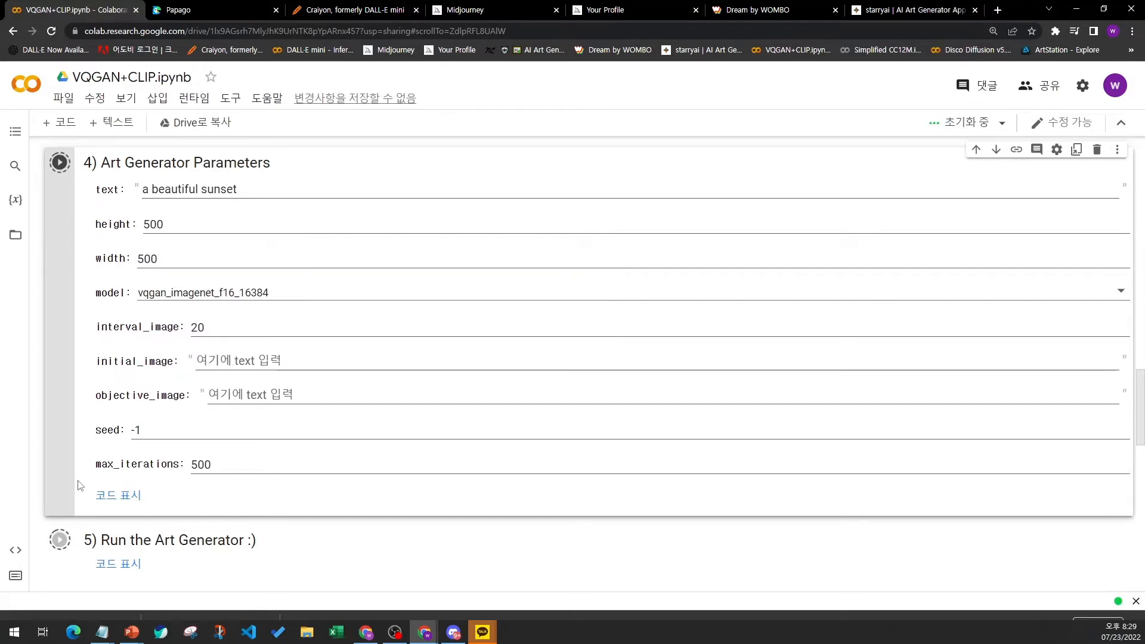
- Scroll up through the notebook to examine the setup cells that are running
scroll(79, 485, up, 1)
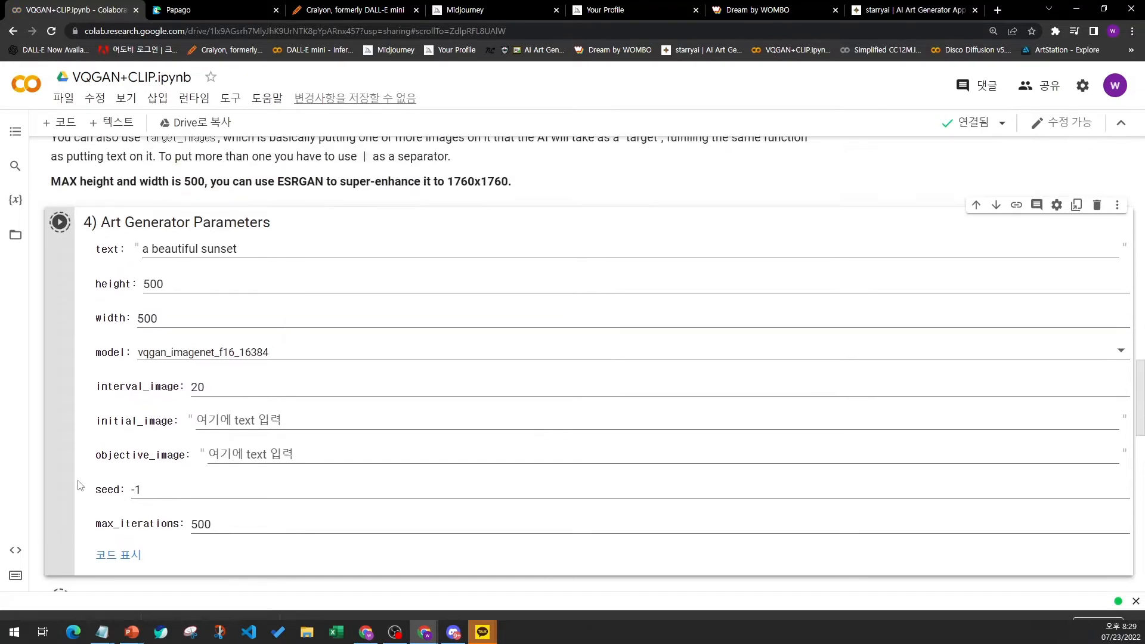
scroll(79, 485, up, 7)
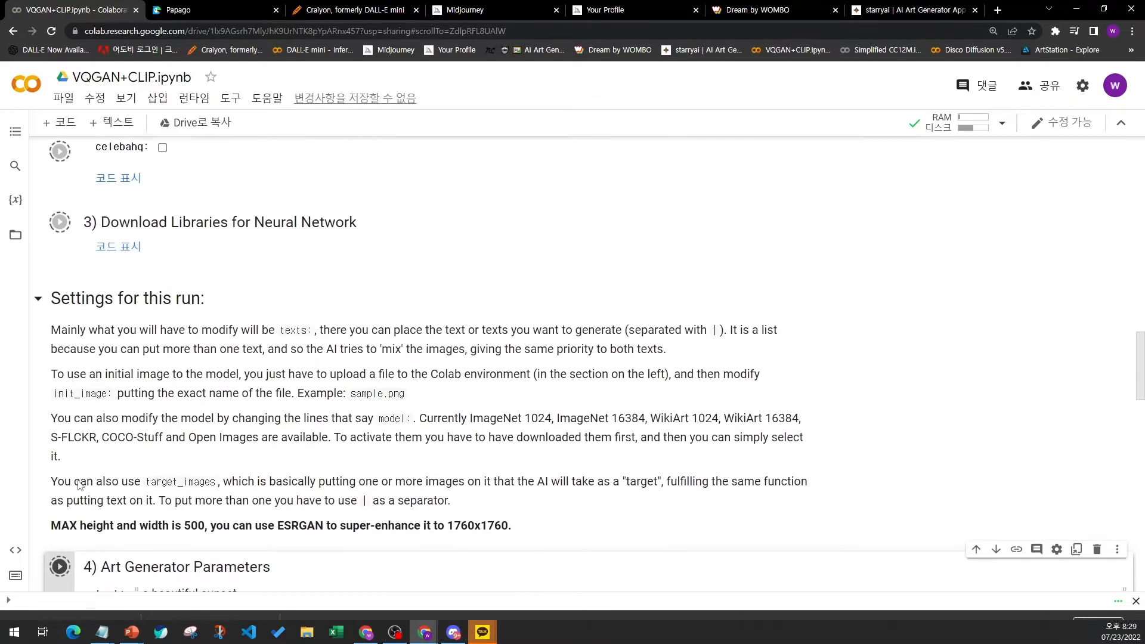
scroll(79, 485, up, 20)
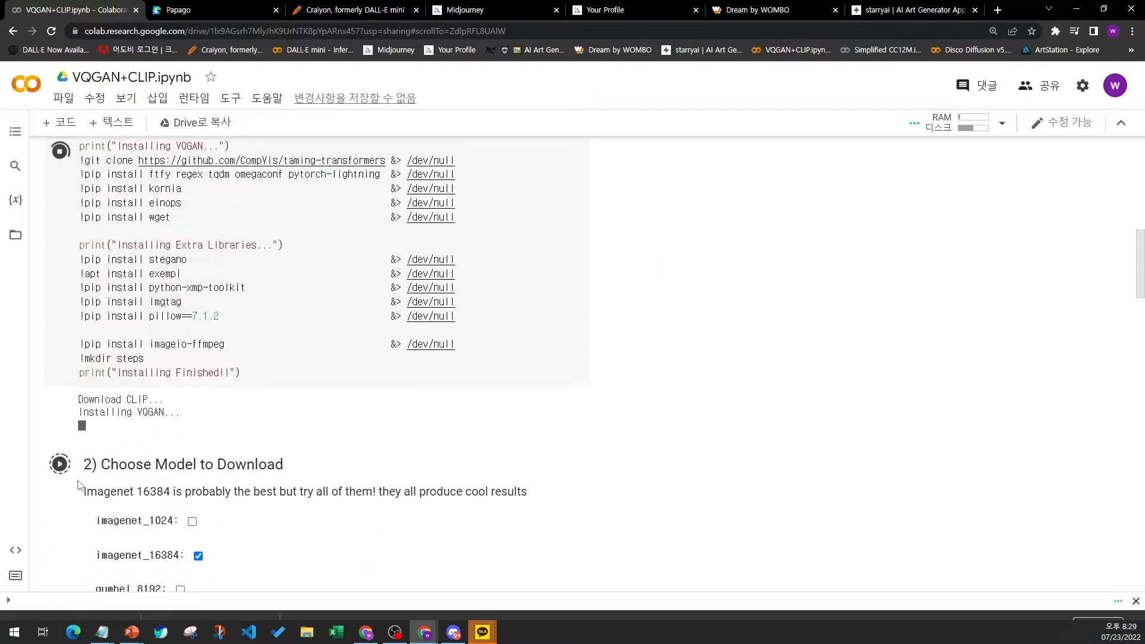
scroll(80, 485, up, 3)
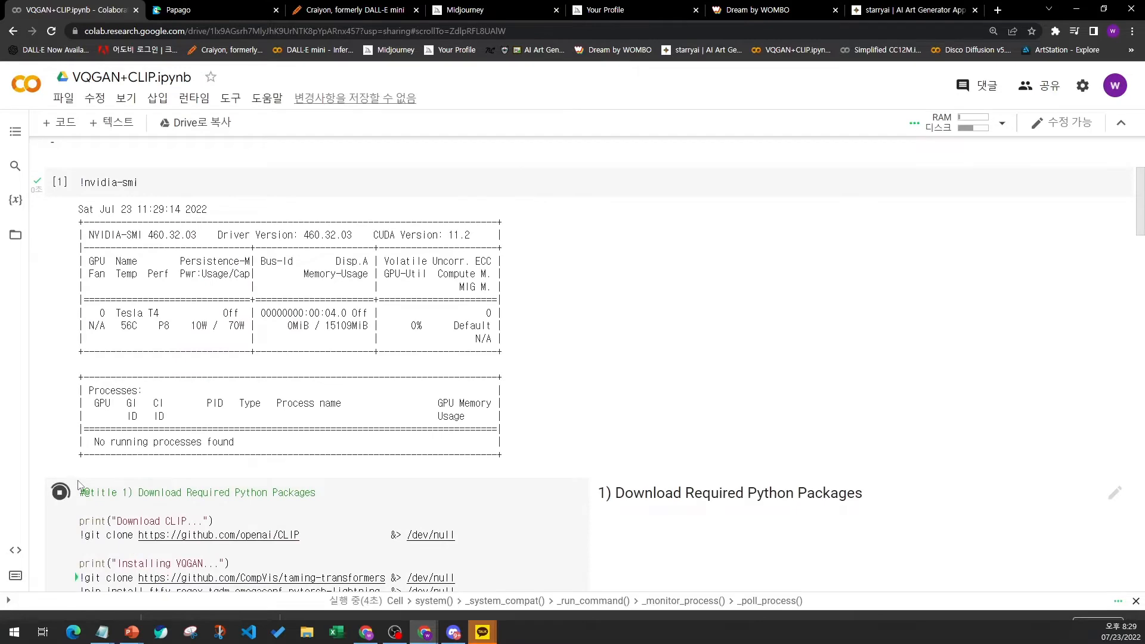
scroll(79, 485, up, 3)
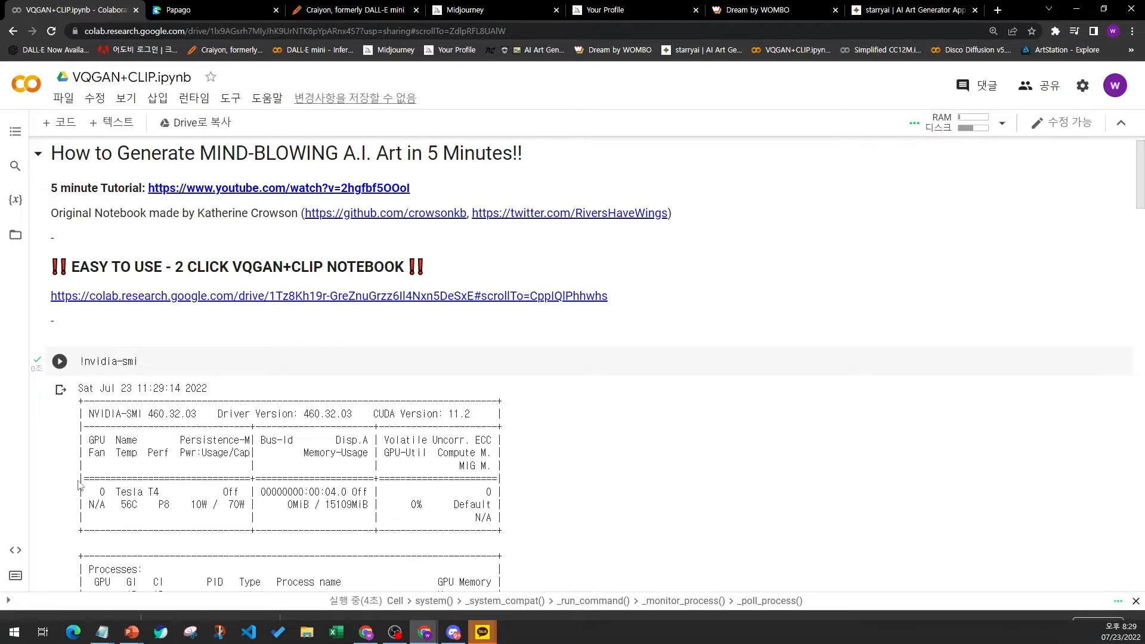
scroll(86, 474, up, 1)
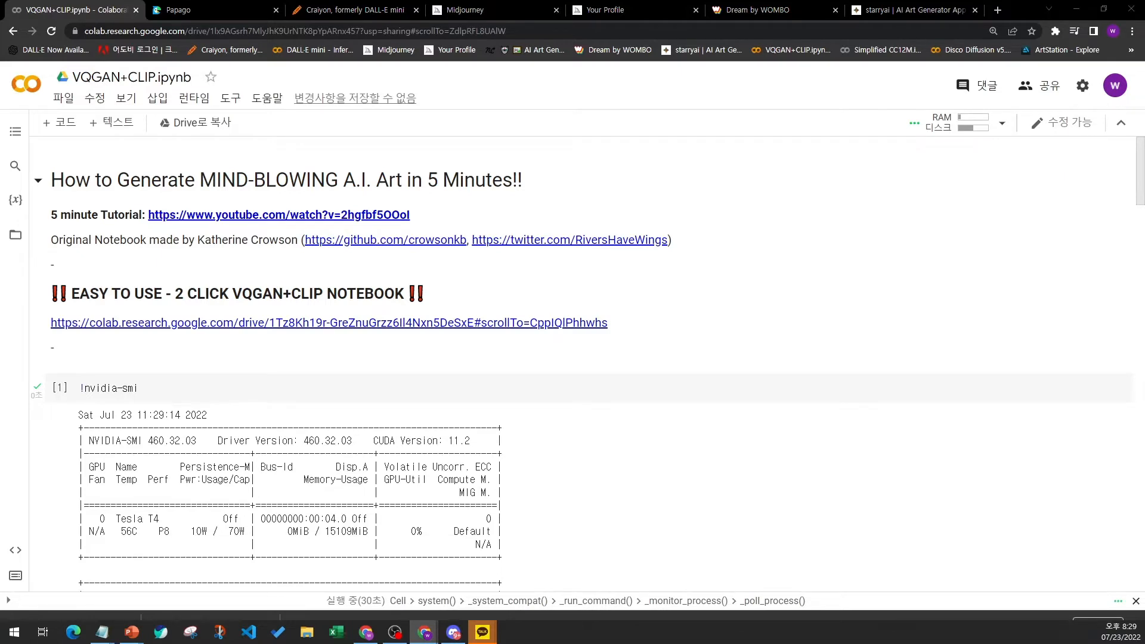
- Switch to Adobe Acrobat and examine the VQGAN-CLIP paper's title and authors
key(super+e)
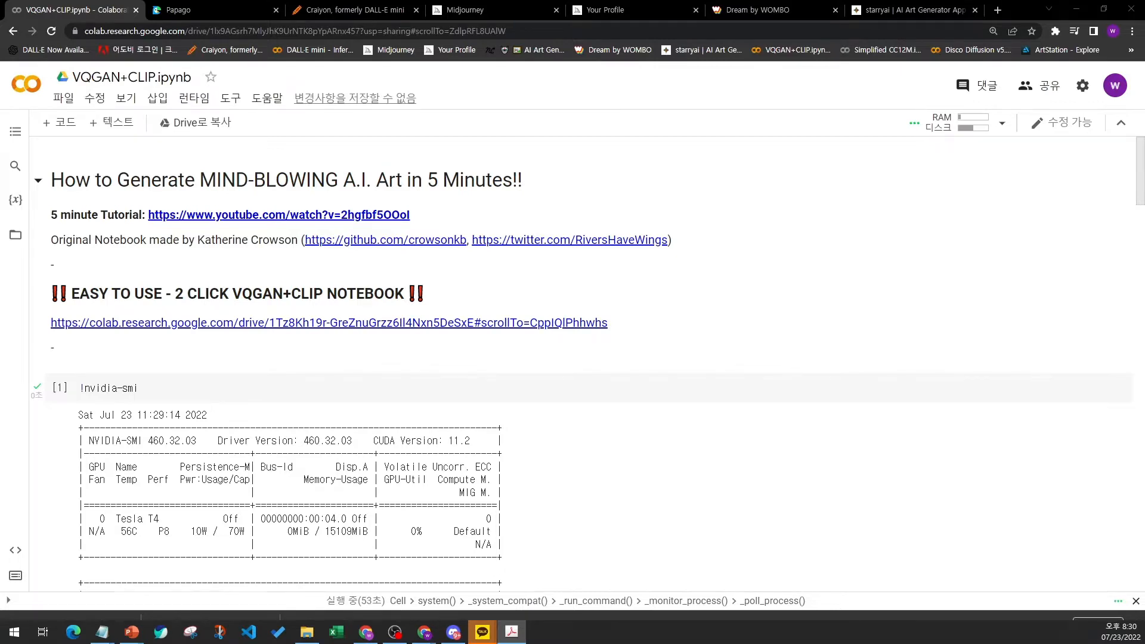
drag(969, 643, 617, 0)
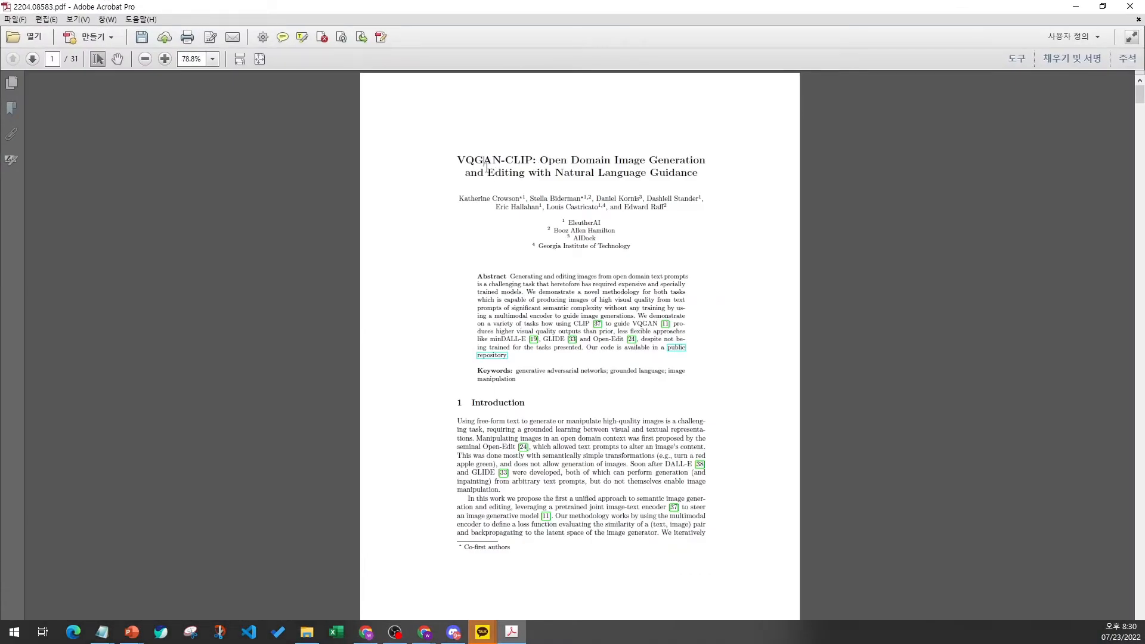
scroll(484, 194, up, 5)
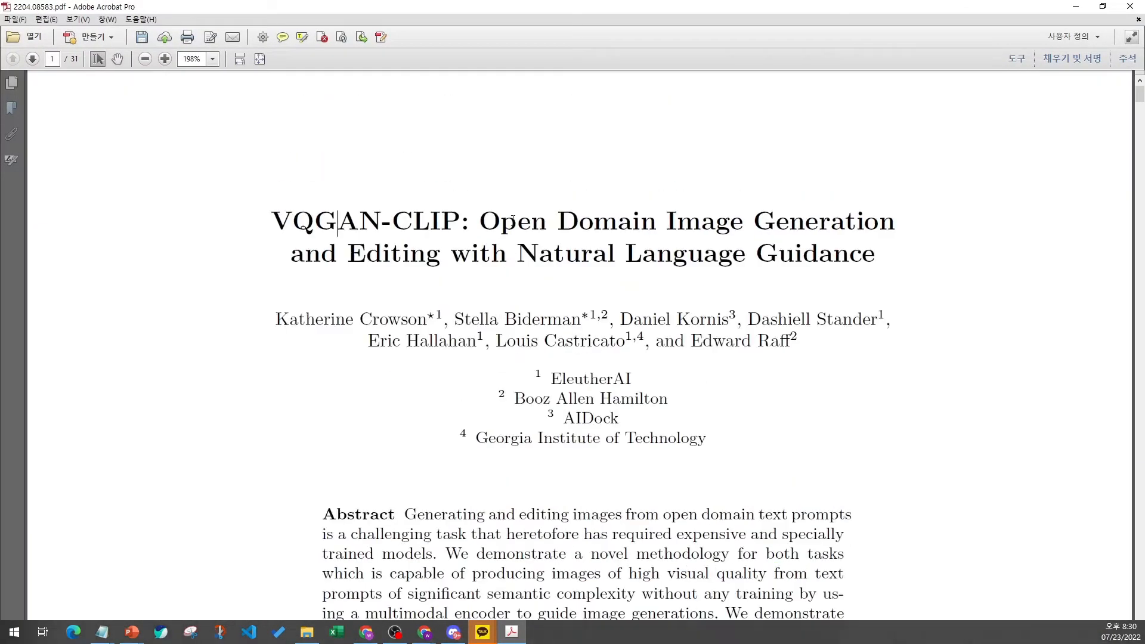
drag(278, 291, 453, 290)
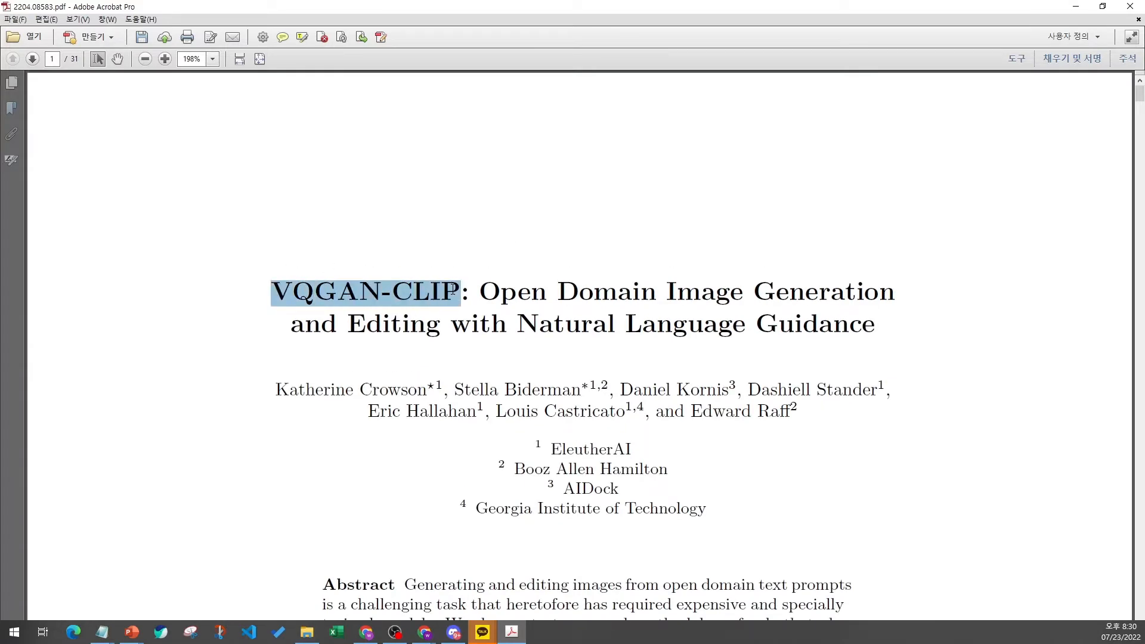
click(298, 277)
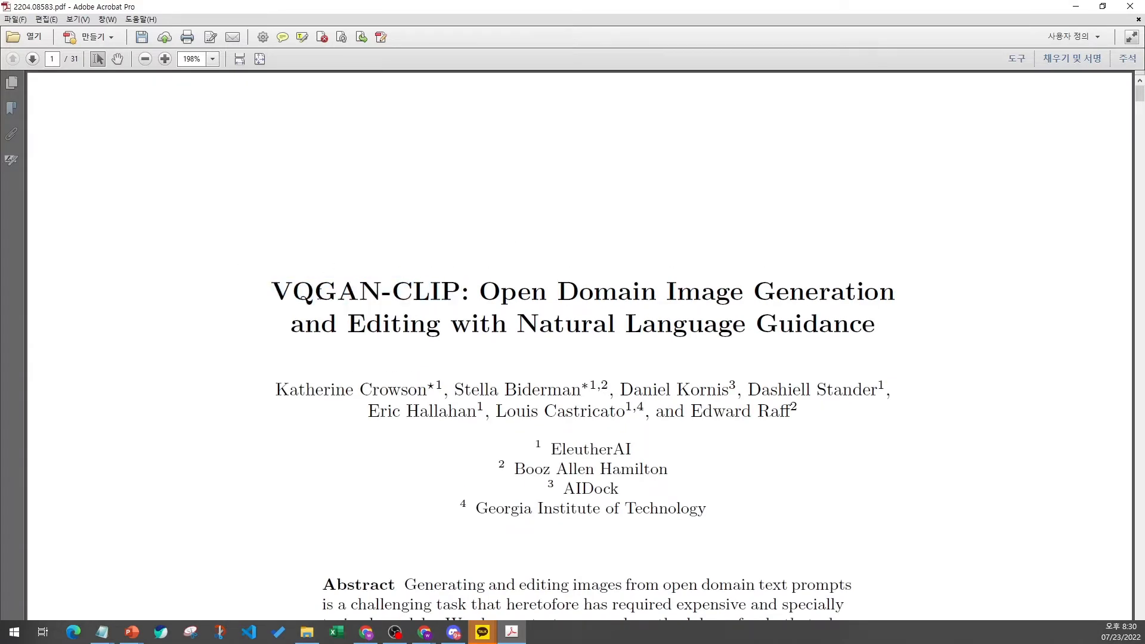
drag(278, 297, 460, 292)
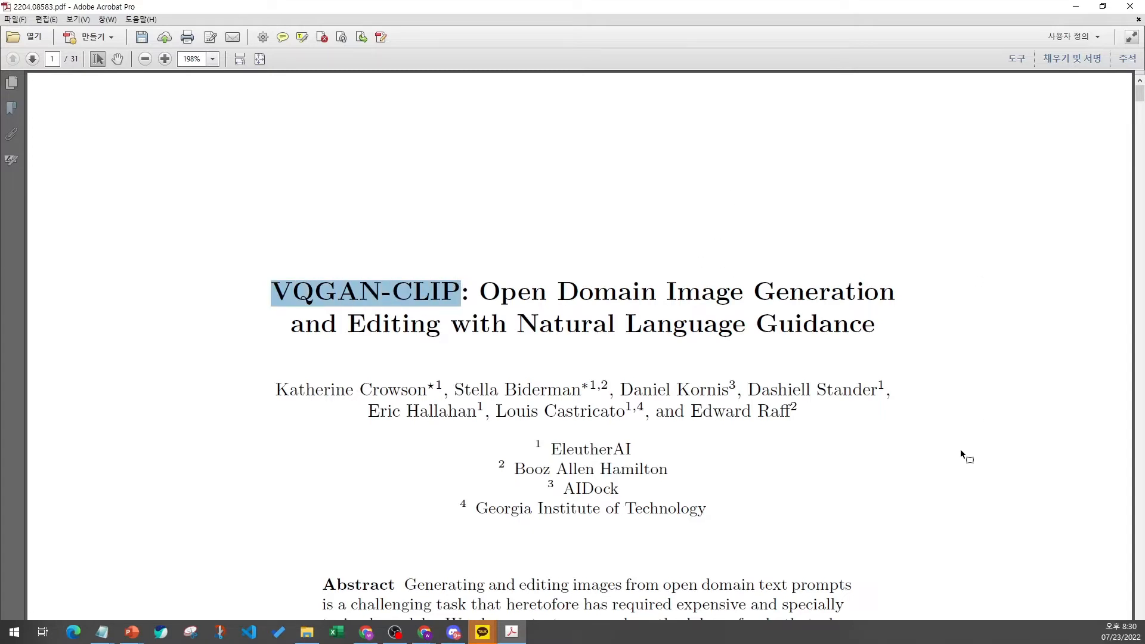
scroll(954, 438, down, 3)
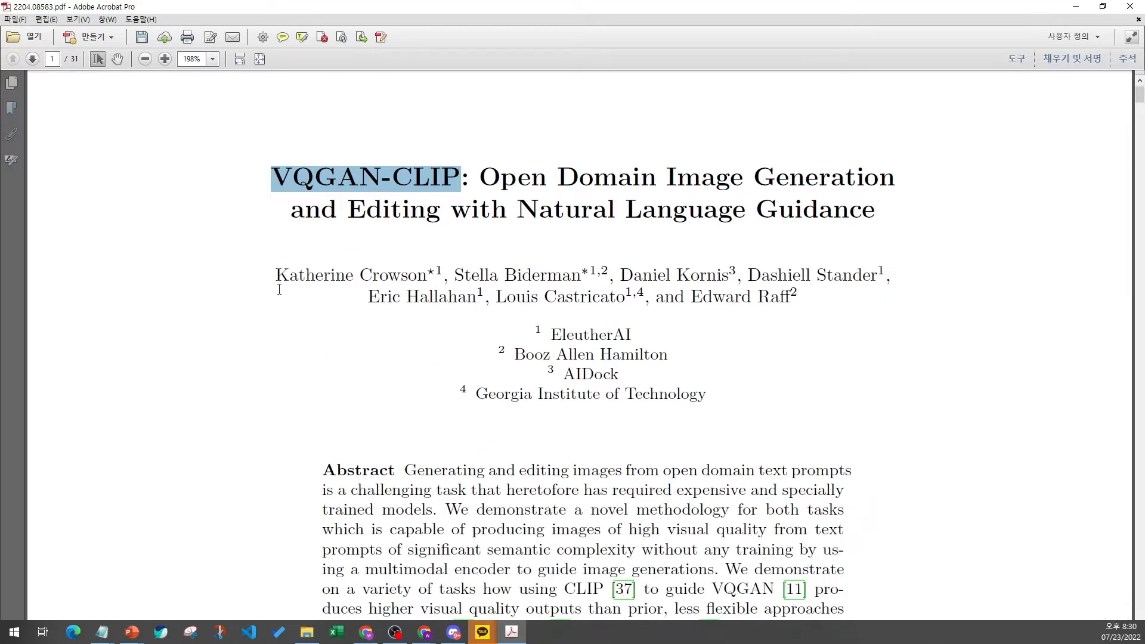
drag(276, 279, 400, 278)
click(400, 277)
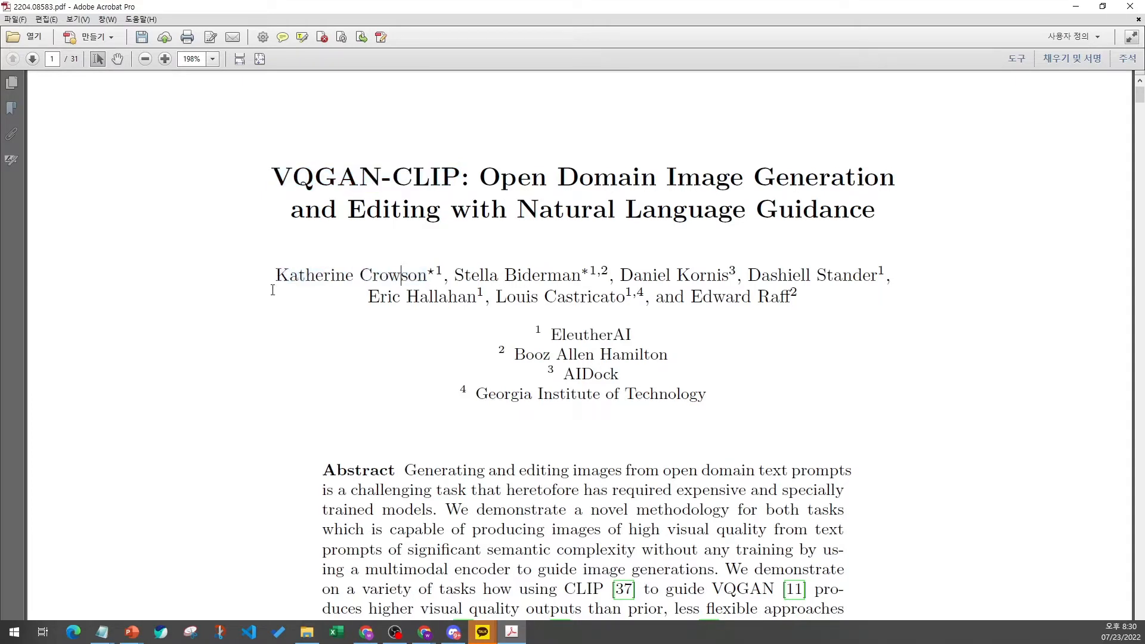
drag(277, 278, 426, 278)
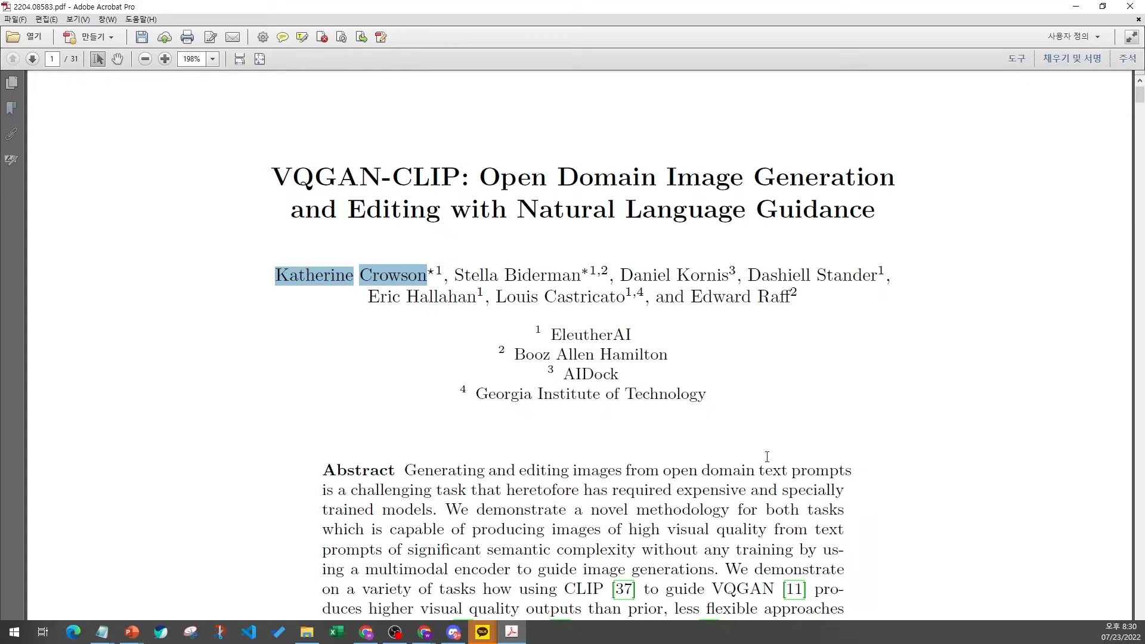
- Return to the Colab notebook and examine the Runtime menu and the notebook while cells run
mouse_move(370, 633)
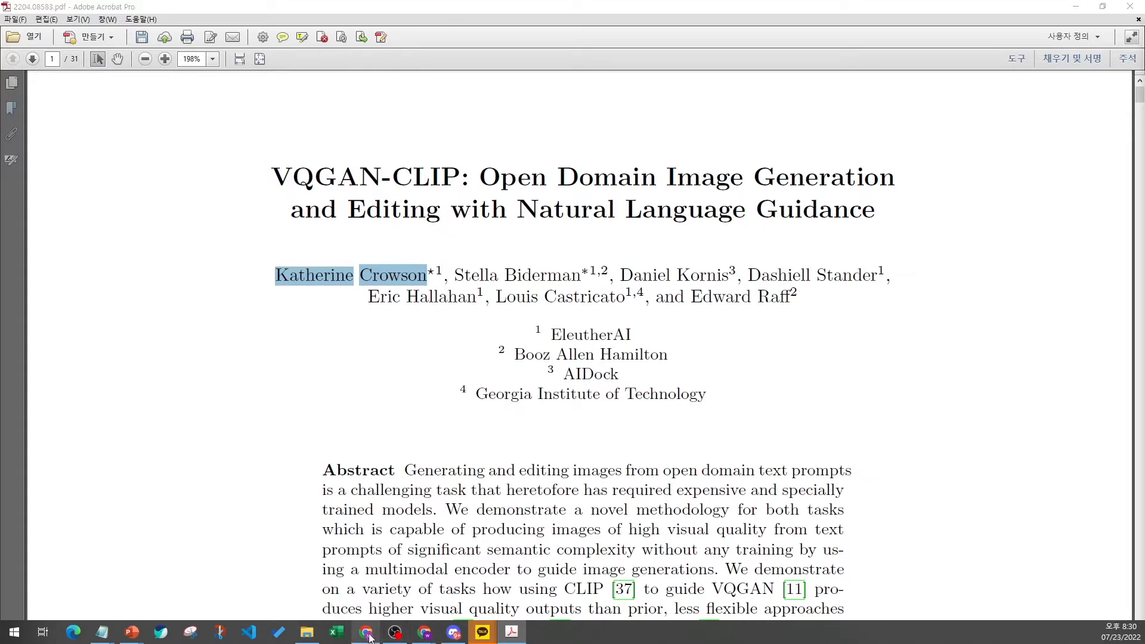
click(429, 637)
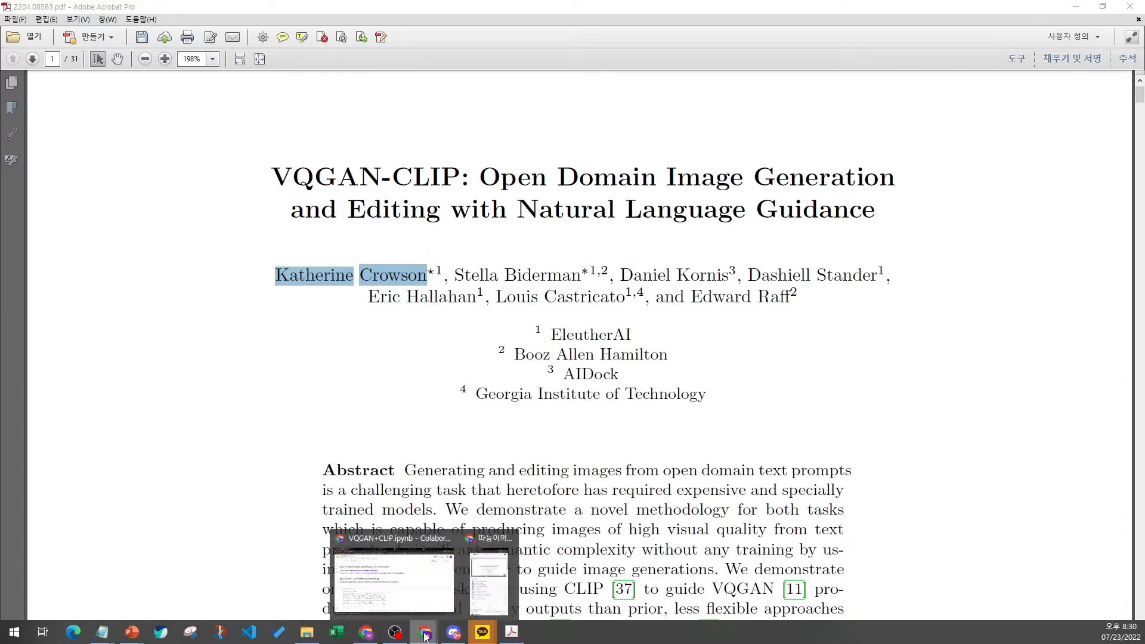
click(376, 578)
scroll(61, 463, down, 1)
scroll(62, 464, down, 20)
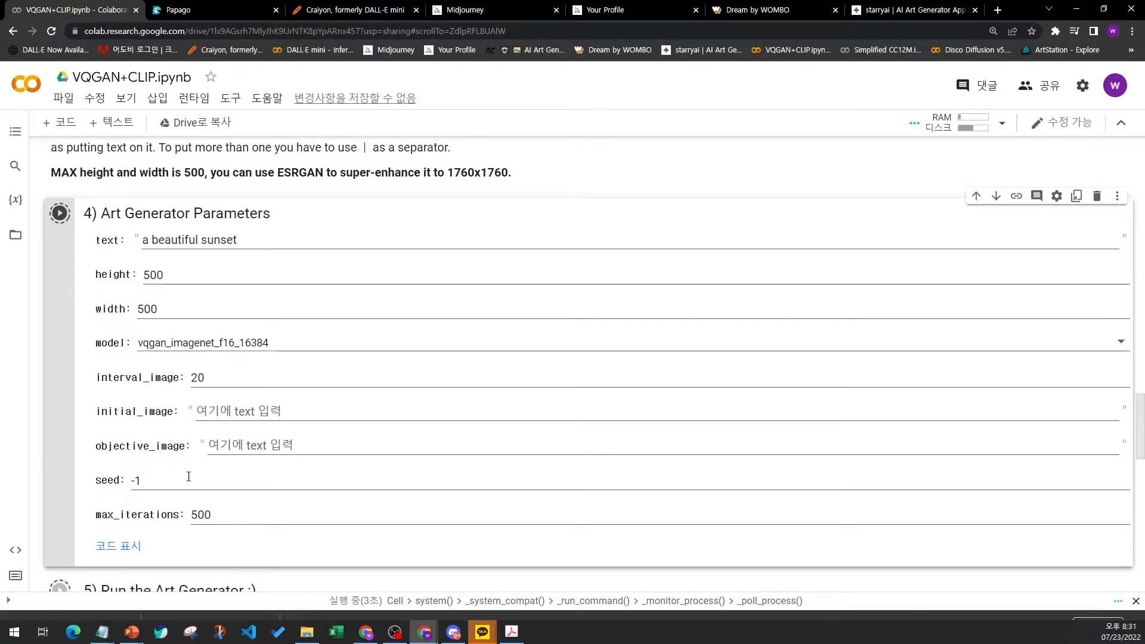
click(192, 100)
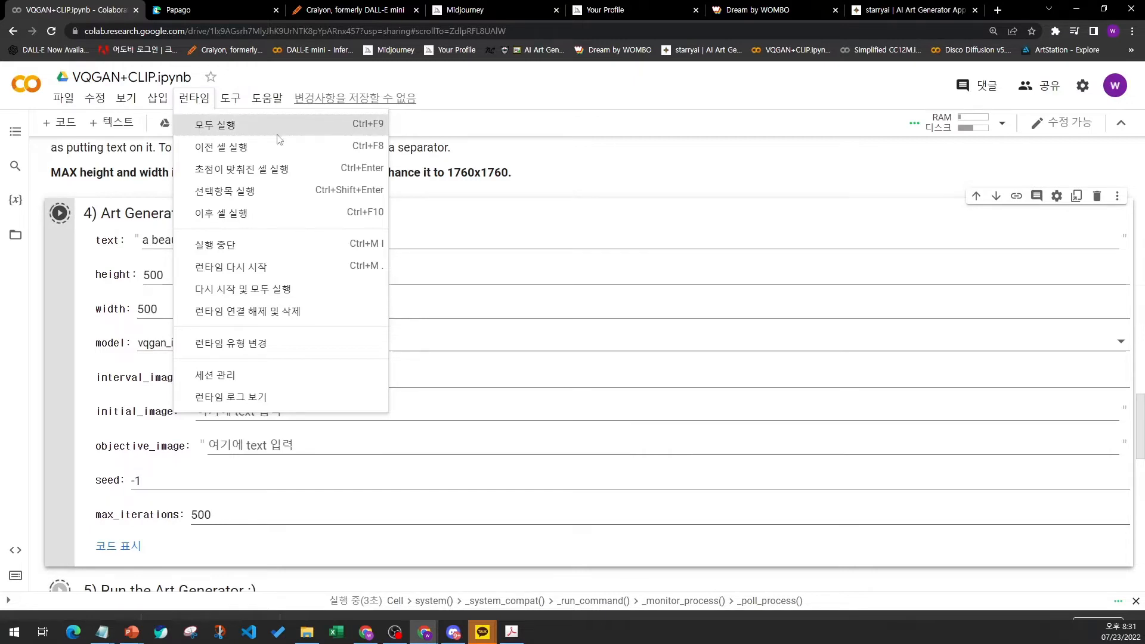
click(608, 218)
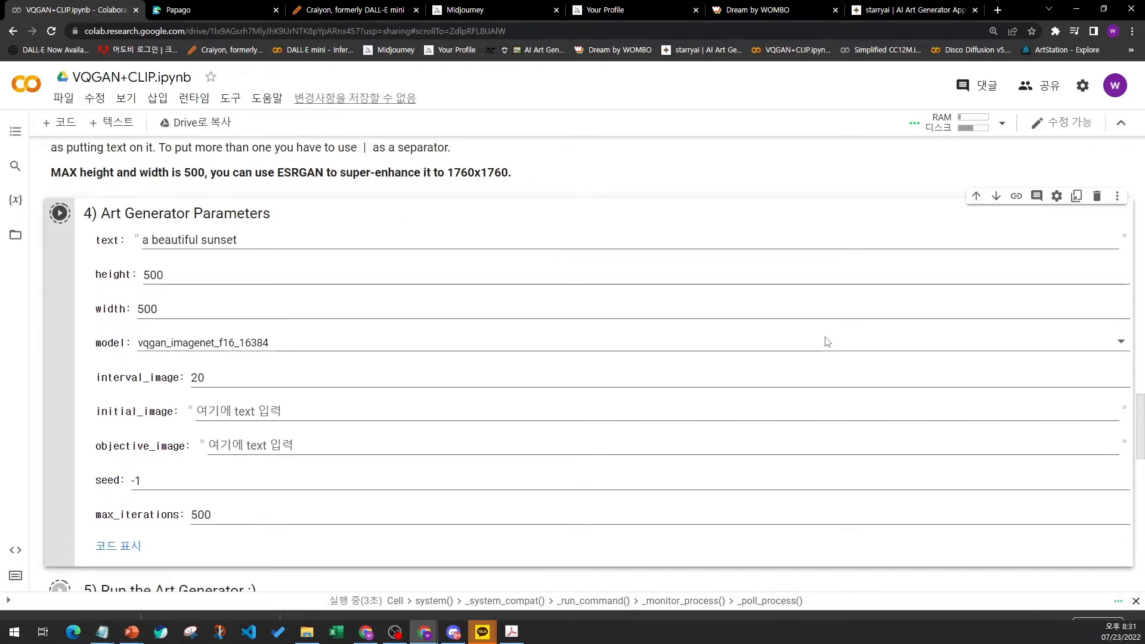
scroll(77, 420, up, 5)
scroll(76, 420, up, 20)
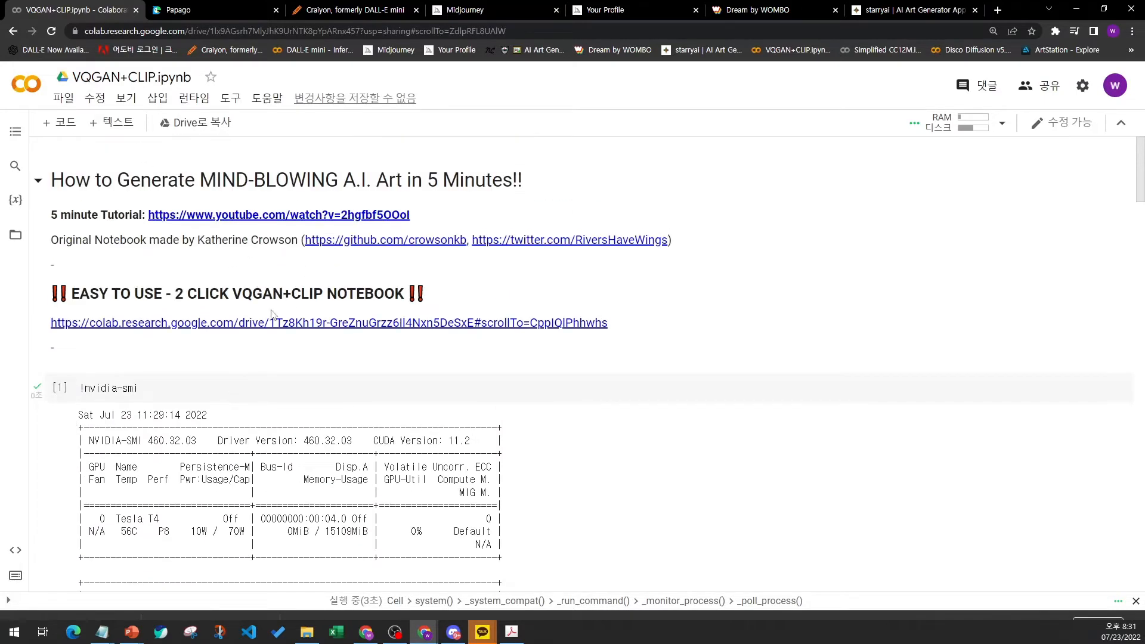
- Switch back to the VQGAN-CLIP paper and select its title and the first author's name to point them out
click(512, 632)
click(352, 381)
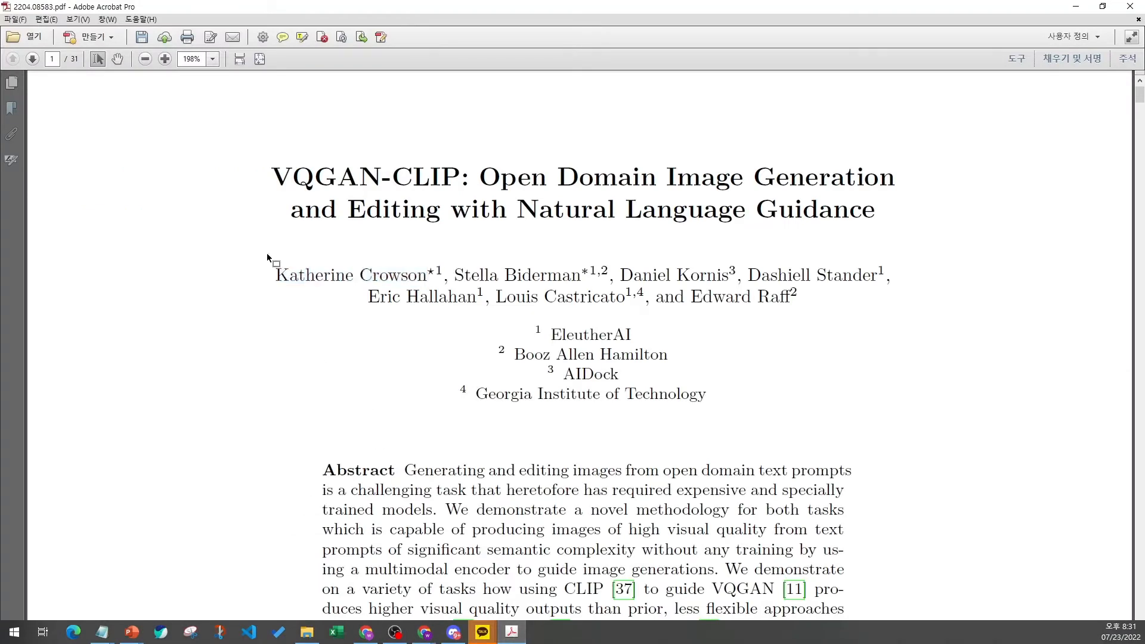
drag(276, 277, 395, 275)
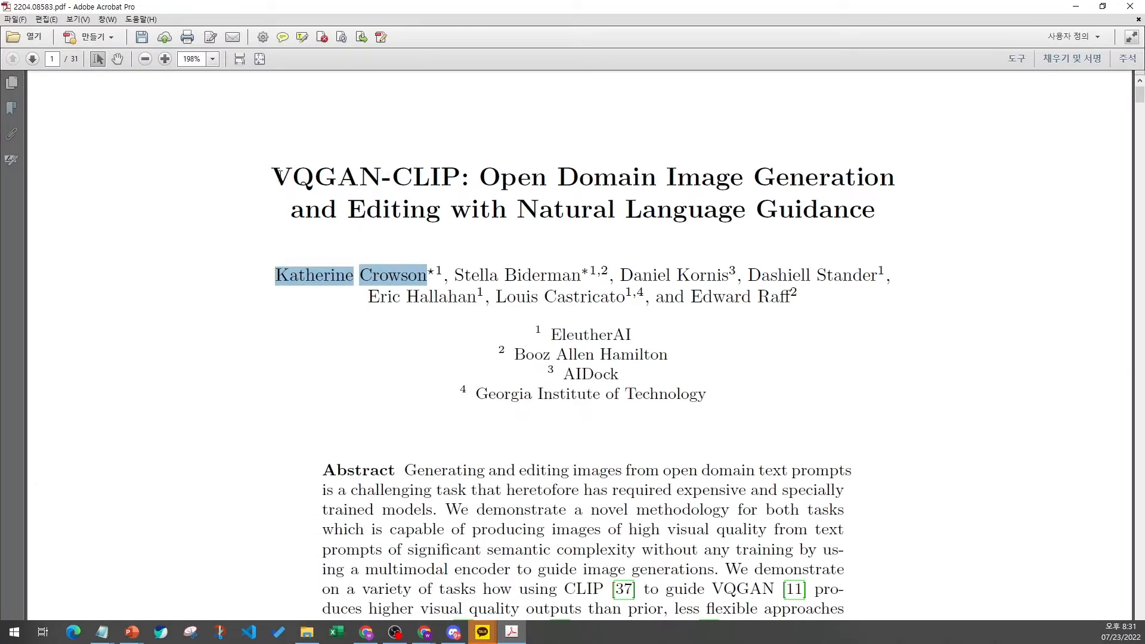
drag(279, 174, 853, 209)
click(853, 209)
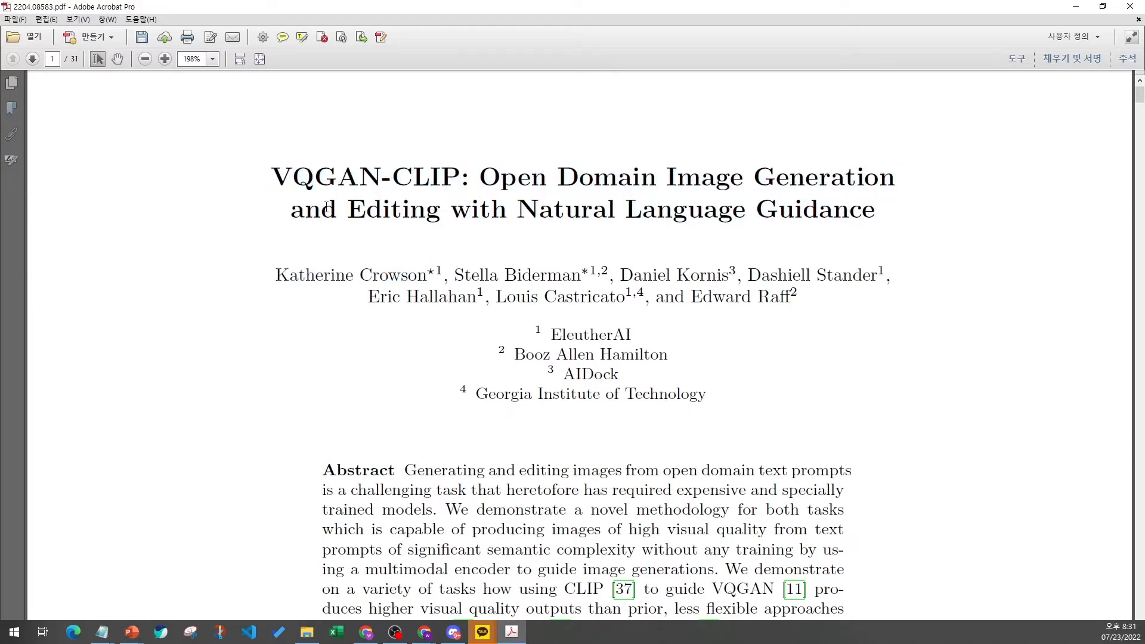
drag(273, 265, 431, 275)
click(428, 274)
- Scroll through the paper's abstract and introduction, selecting the introduction's first paragraphs while reading
scroll(558, 507, down, 5)
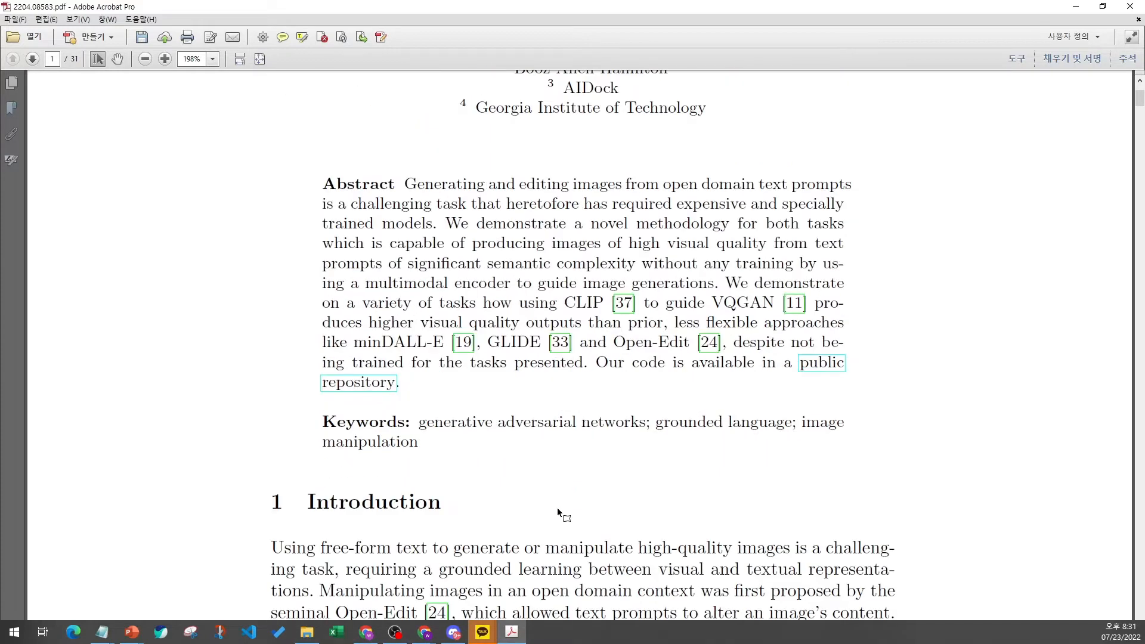
scroll(557, 507, down, 5)
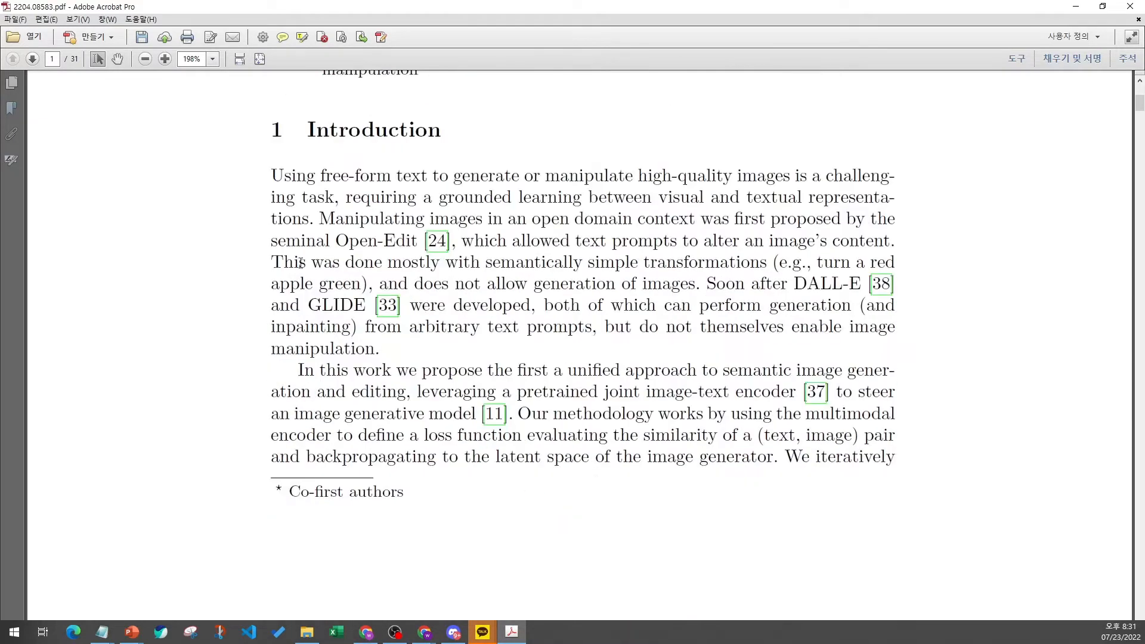
drag(269, 173, 815, 495)
click(784, 516)
scroll(784, 516, down, 3)
scroll(784, 517, up, 3)
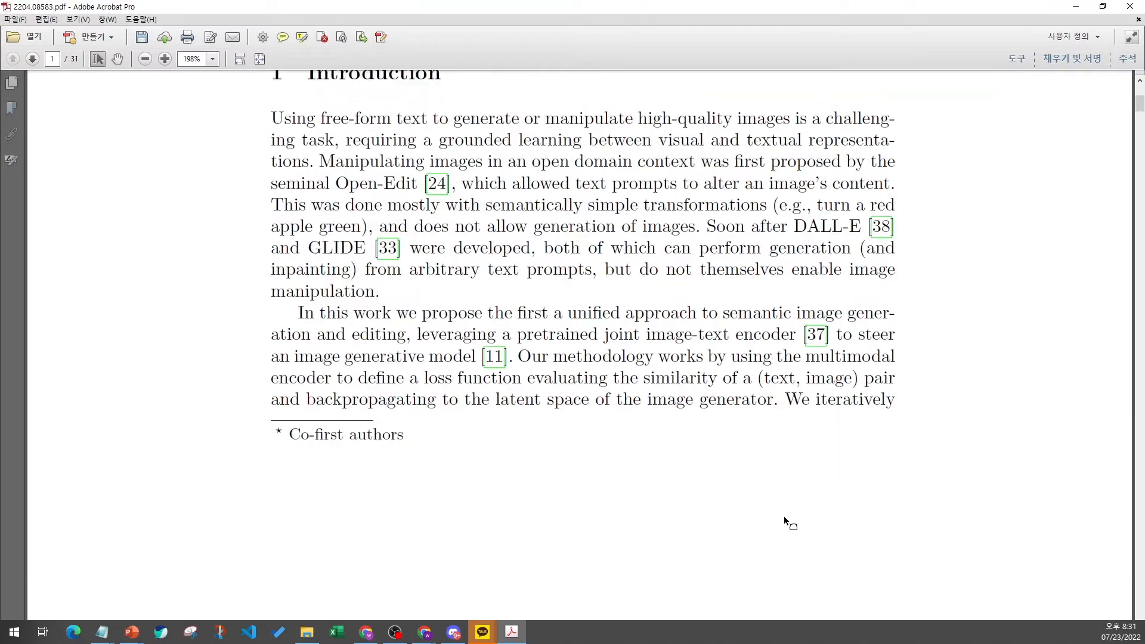
scroll(784, 517, down, 11)
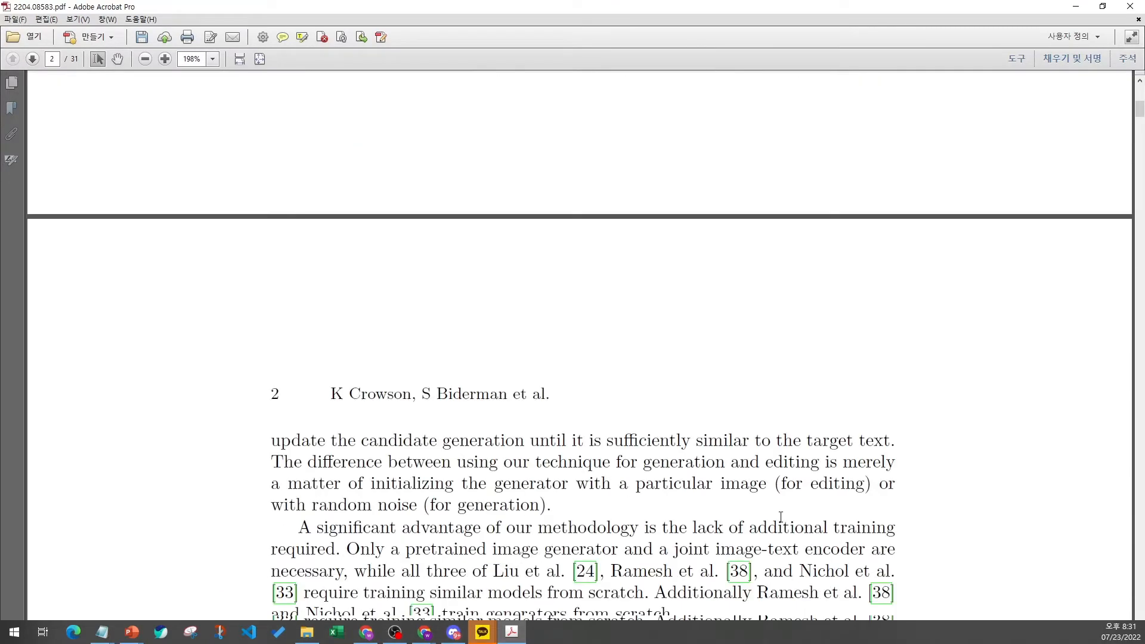
scroll(781, 516, down, 9)
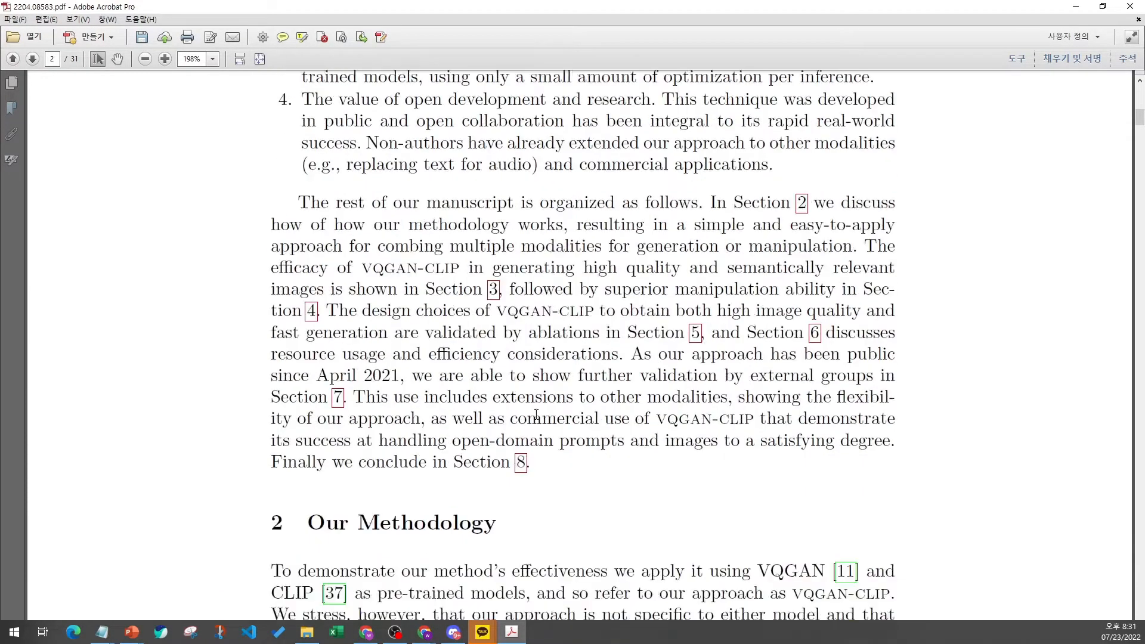
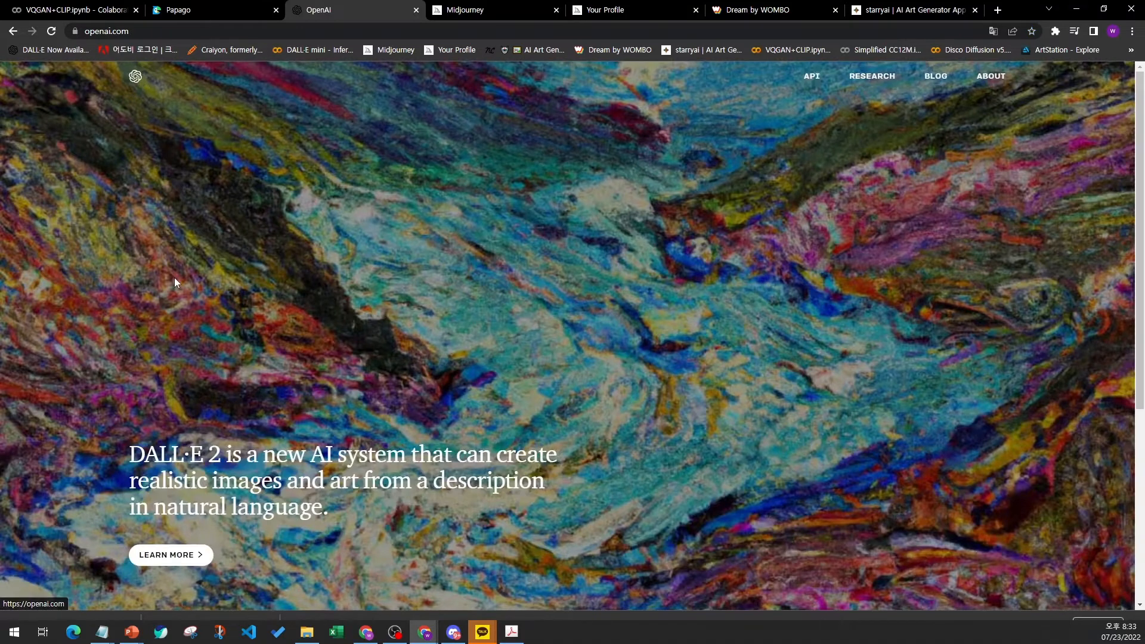
- Switch to the VQGAN-CLIP paper and select the VQGAN pipeline part of Figure 1's diagram to point it out
scroll(174, 277, down, 5)
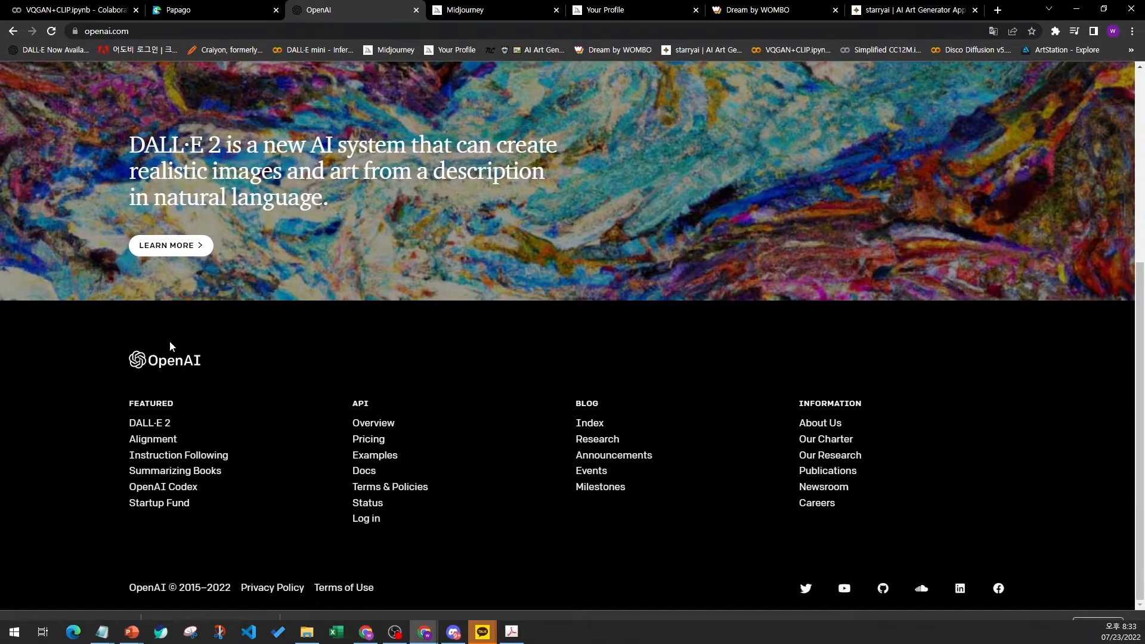
click(507, 636)
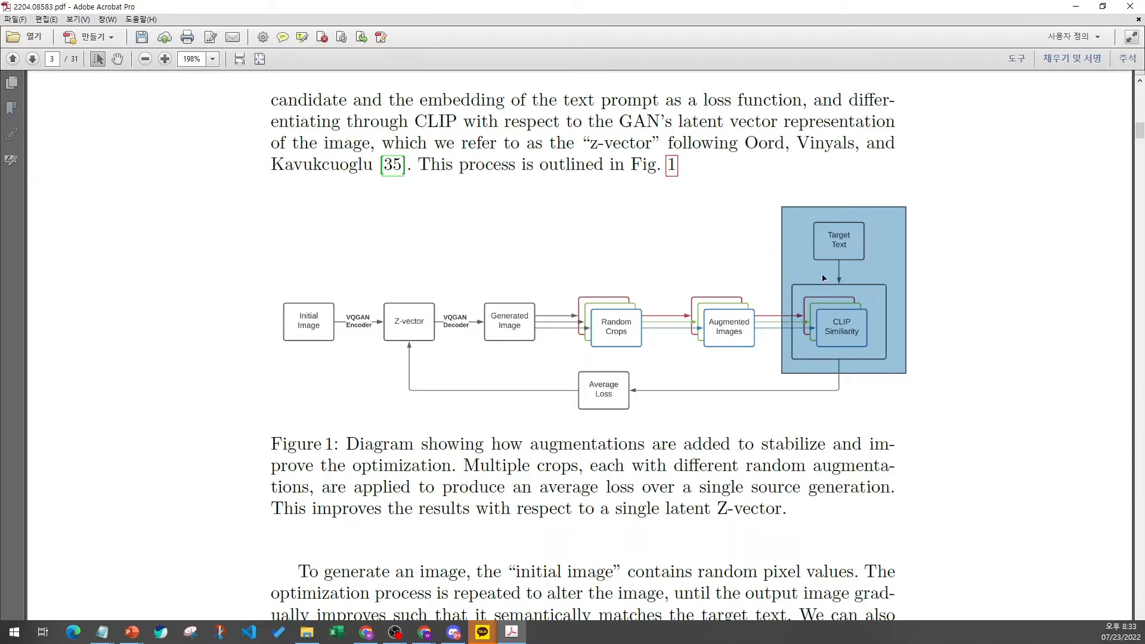
drag(266, 222, 772, 363)
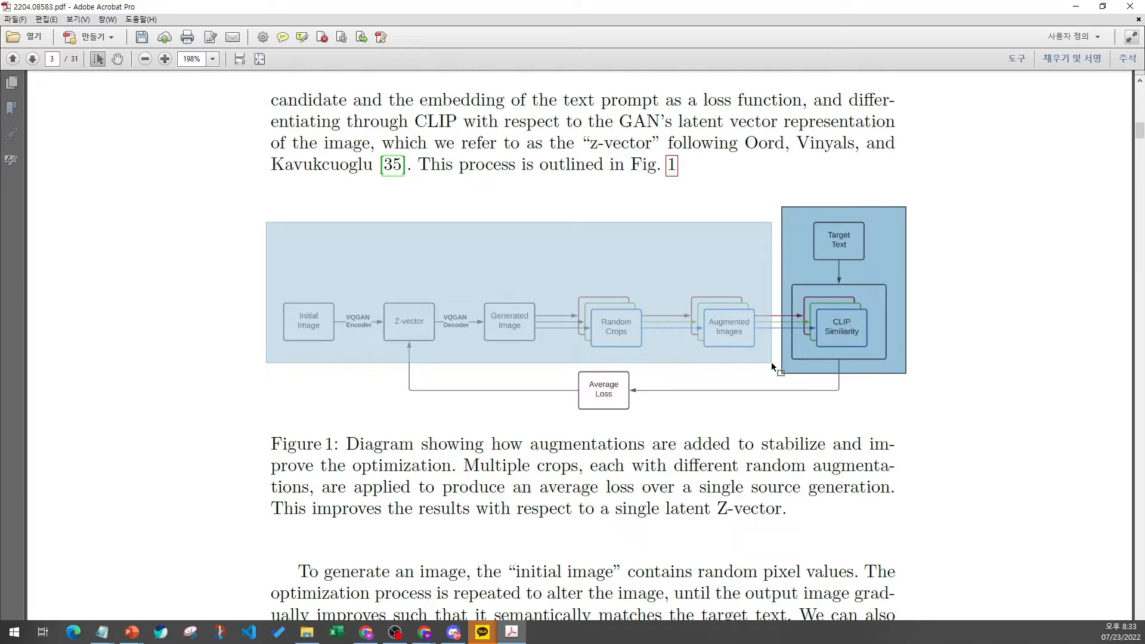
drag(772, 362, 772, 363)
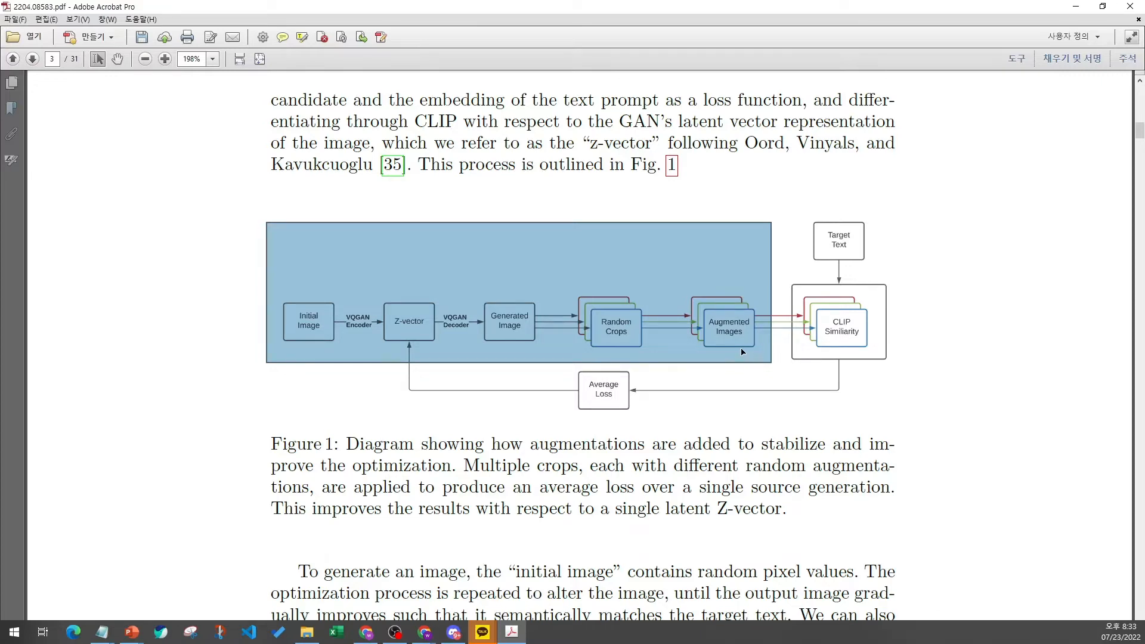
- Return to the paper's first page and select the first author's name
scroll(712, 364, up, 4)
drag(1139, 125, 1140, 89)
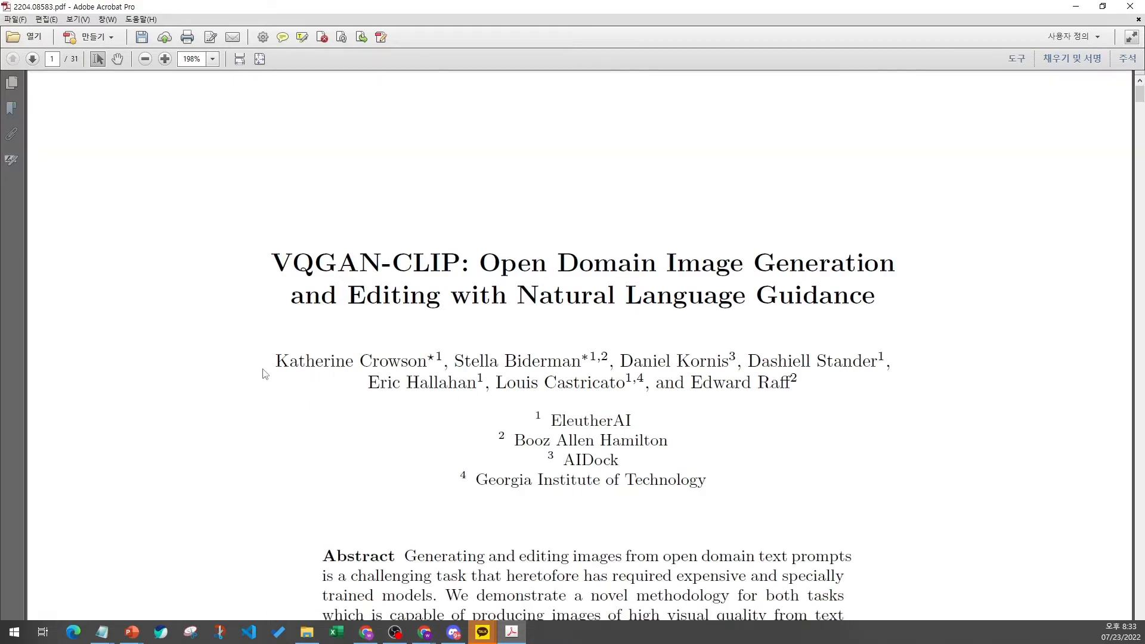
drag(321, 364, 427, 340)
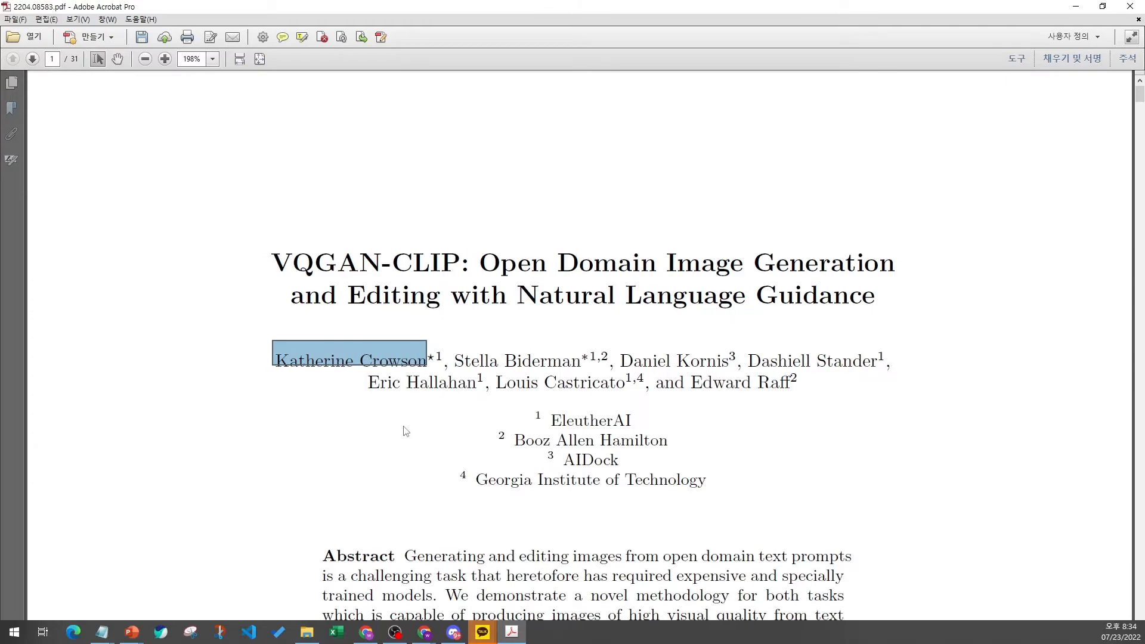
- Scroll to Figure 1 and alternately select its VQGAN pipeline and CLIP similarity sections
scroll(405, 430, down, 20)
scroll(352, 385, down, 15)
scroll(349, 373, down, 12)
drag(275, 353, 769, 471)
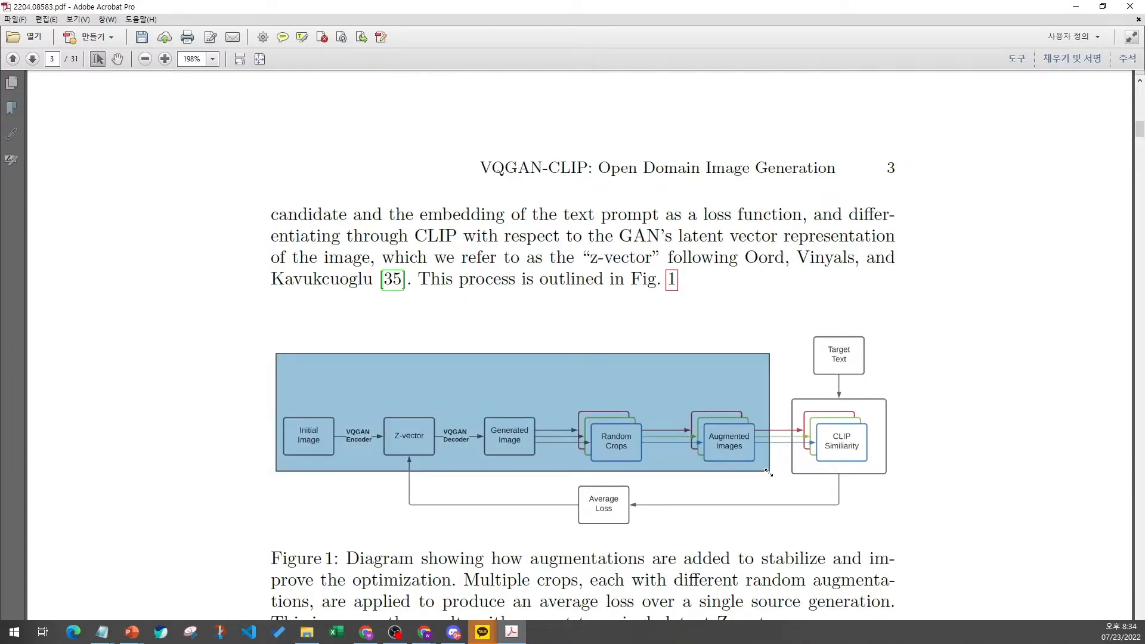
drag(774, 314, 904, 488)
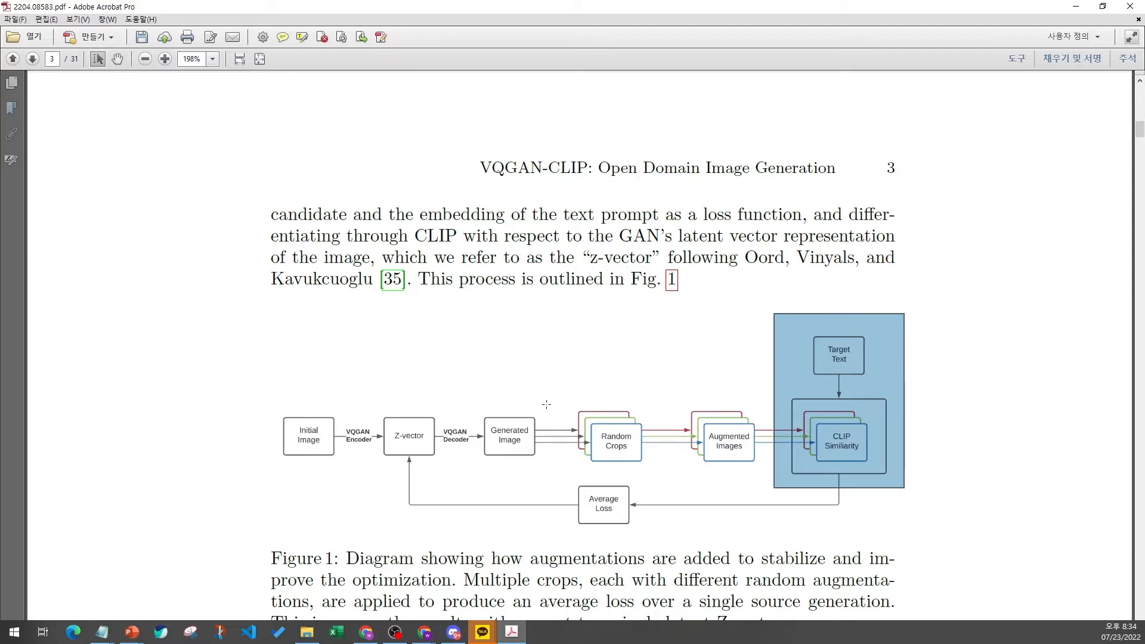
drag(275, 368, 766, 470)
drag(772, 321, 911, 481)
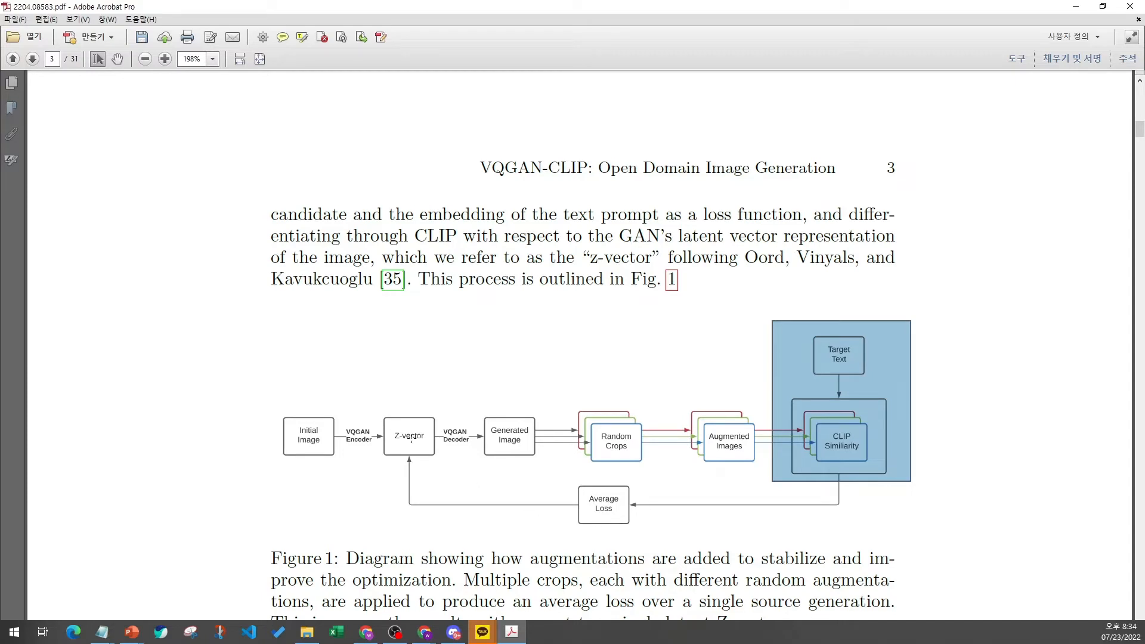
- Scroll between Figure 1 and the first page, selecting the title block and reviewing the abstract
scroll(413, 454, down, 3)
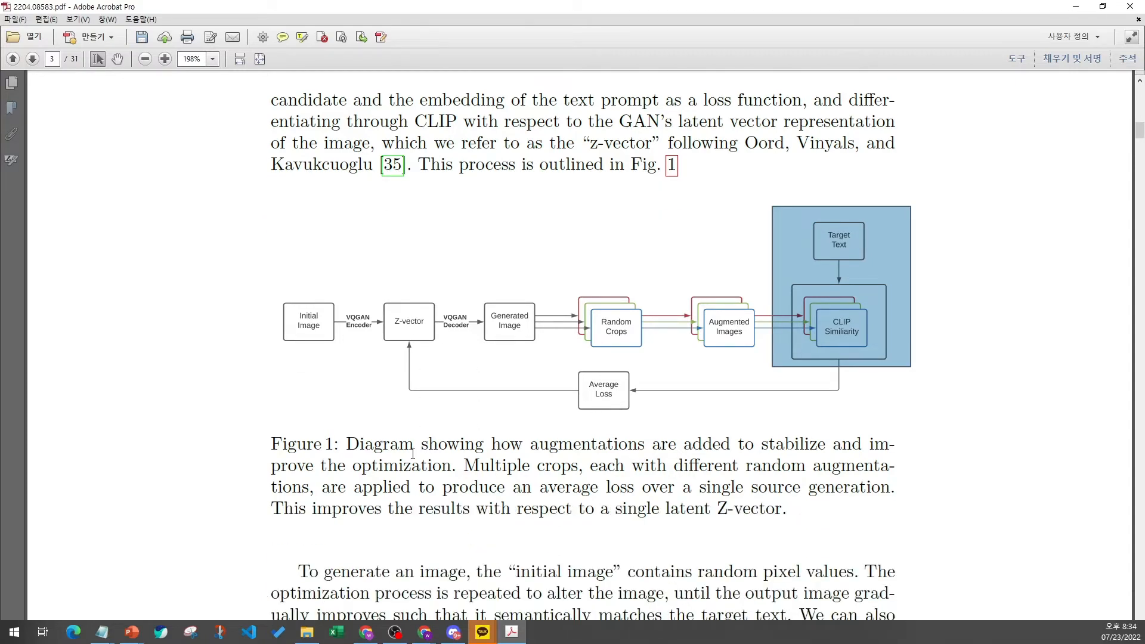
scroll(413, 455, up, 1)
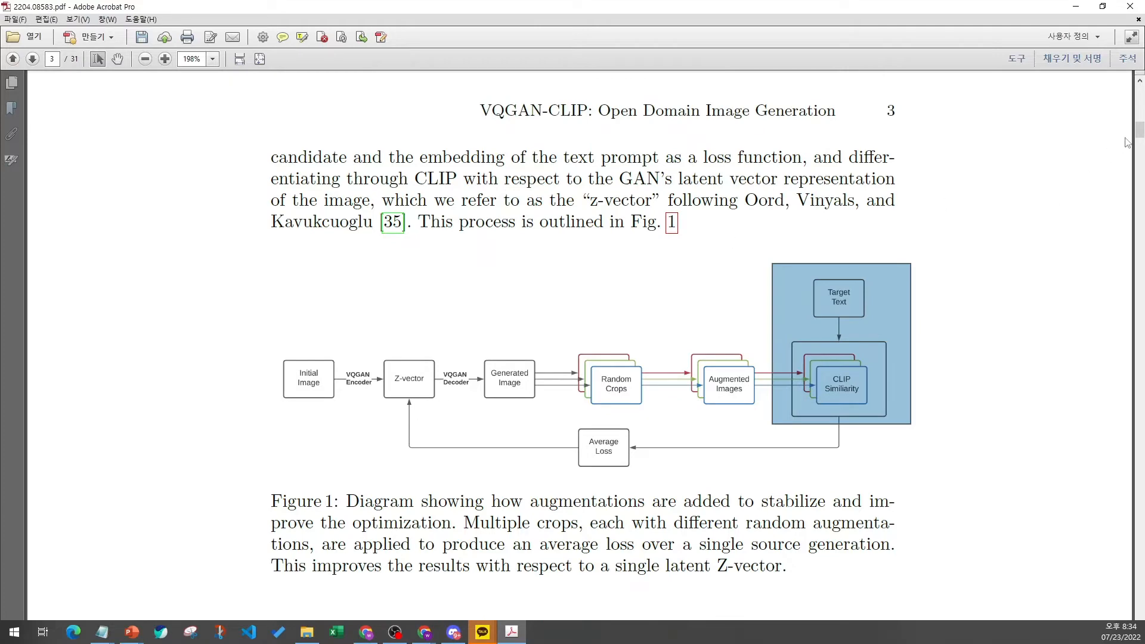
drag(1140, 129, 1140, 92)
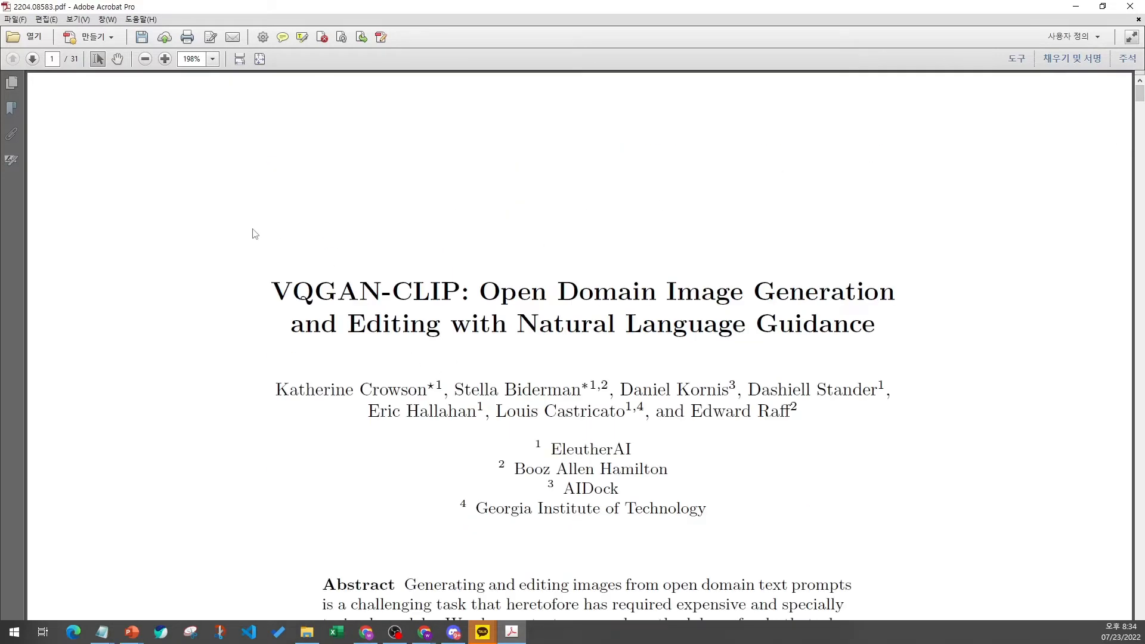
drag(267, 282, 893, 332)
drag(244, 240, 919, 535)
click(928, 499)
scroll(891, 487, down, 3)
scroll(887, 491, up, 2)
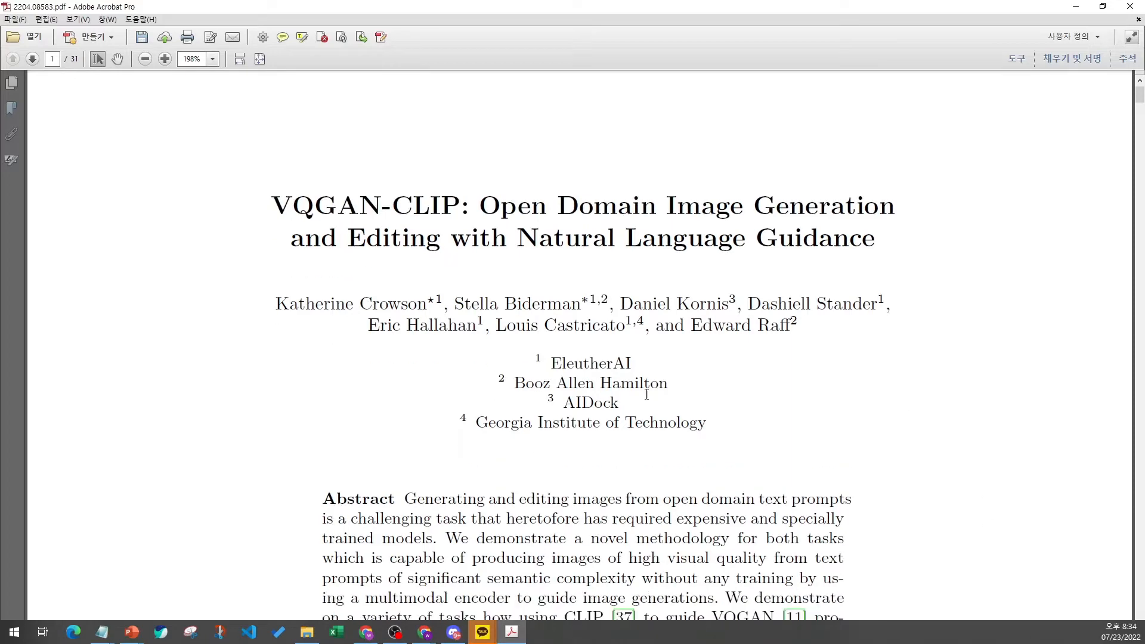
scroll(759, 530, down, 6)
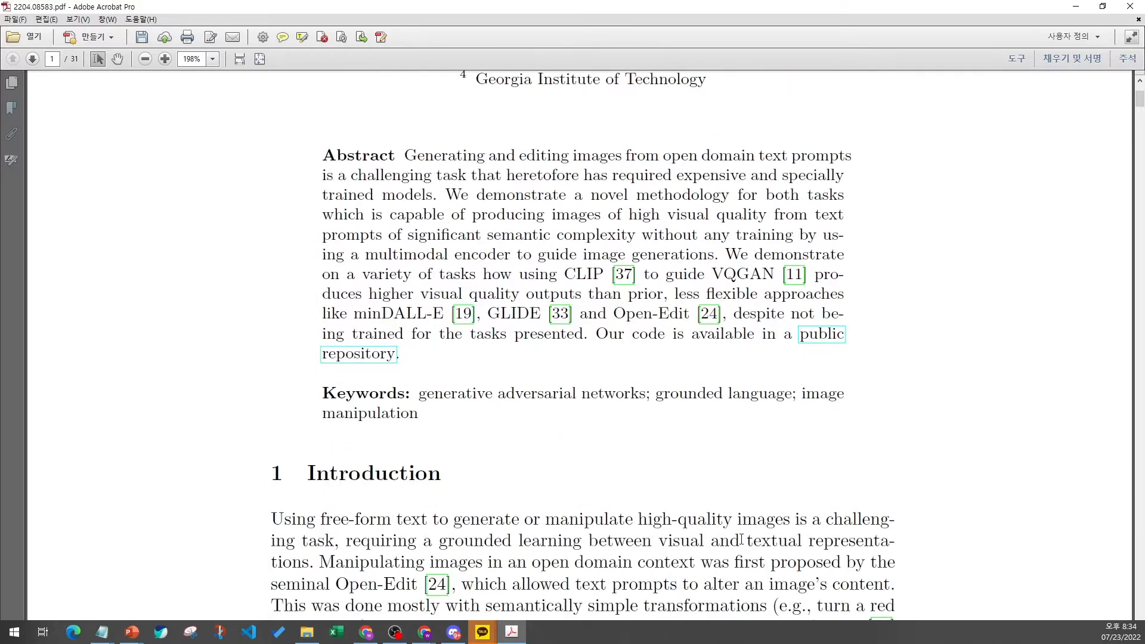
scroll(742, 539, up, 6)
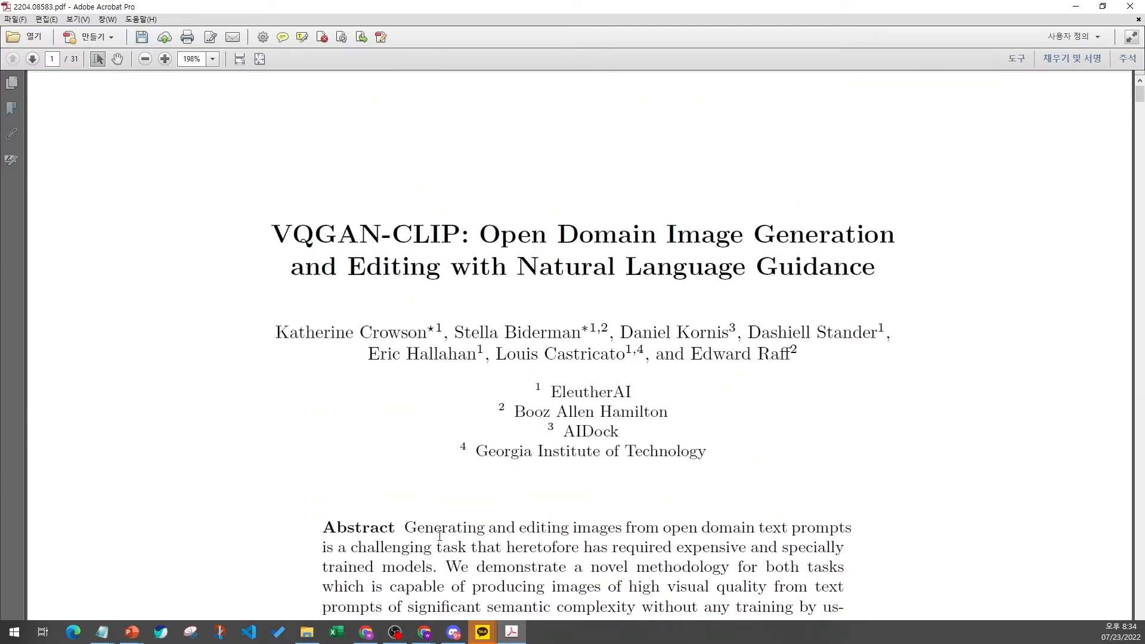
- Switch back to the browser and open the Colab notebook tab
click(428, 637)
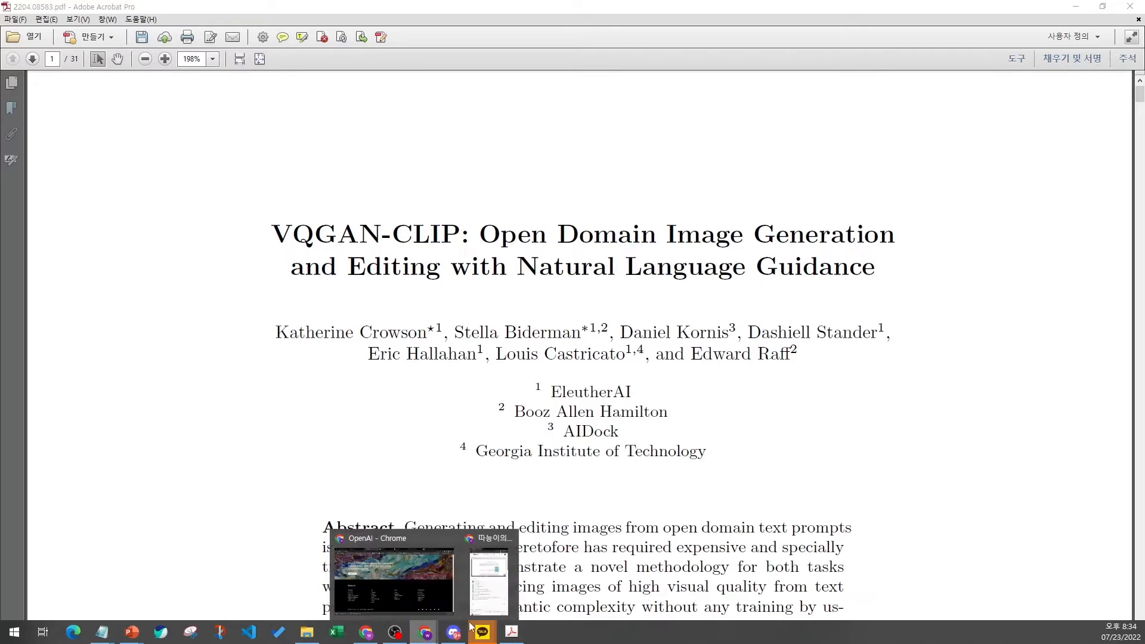
click(422, 594)
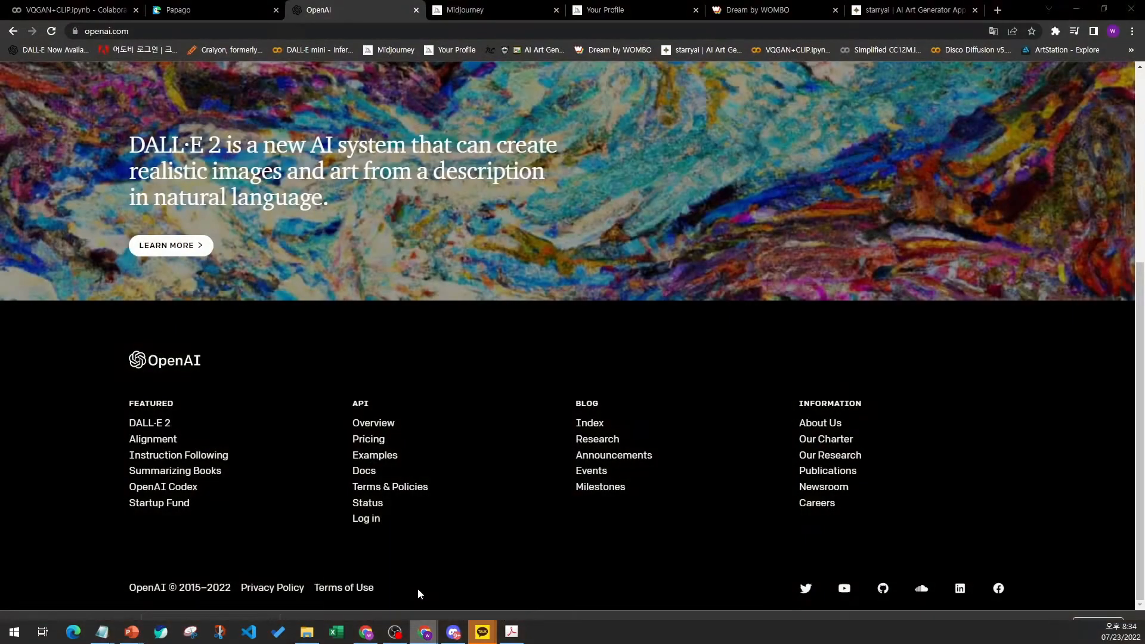
click(24, 8)
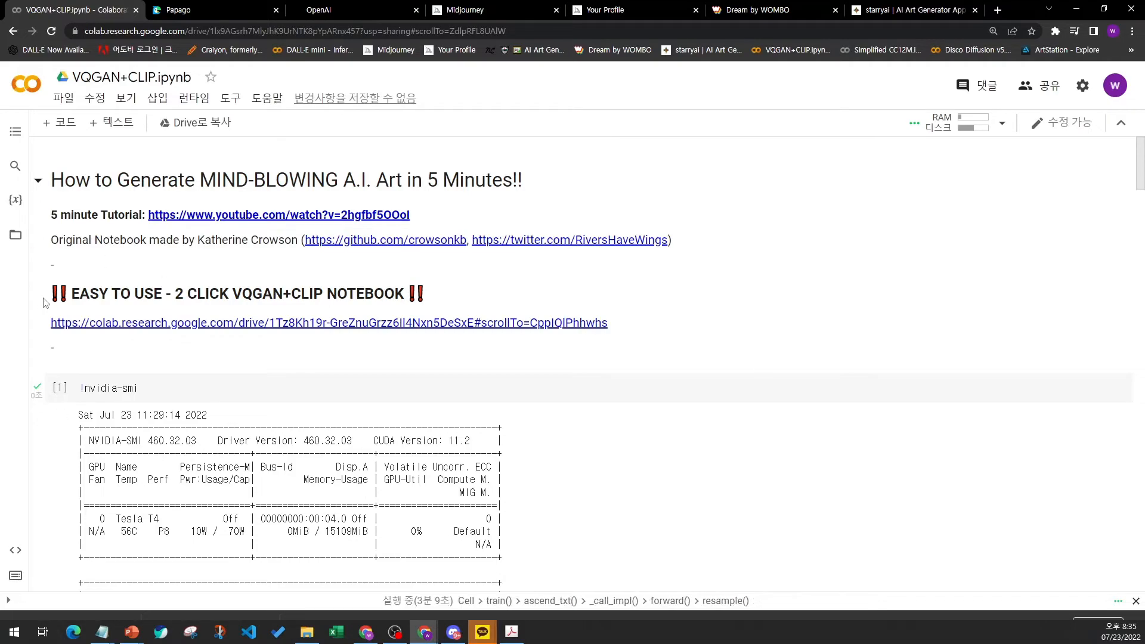
- Scroll through the notebook to examine the sunset images produced under Run the Art Generator
scroll(49, 301, down, 10)
scroll(49, 301, down, 20)
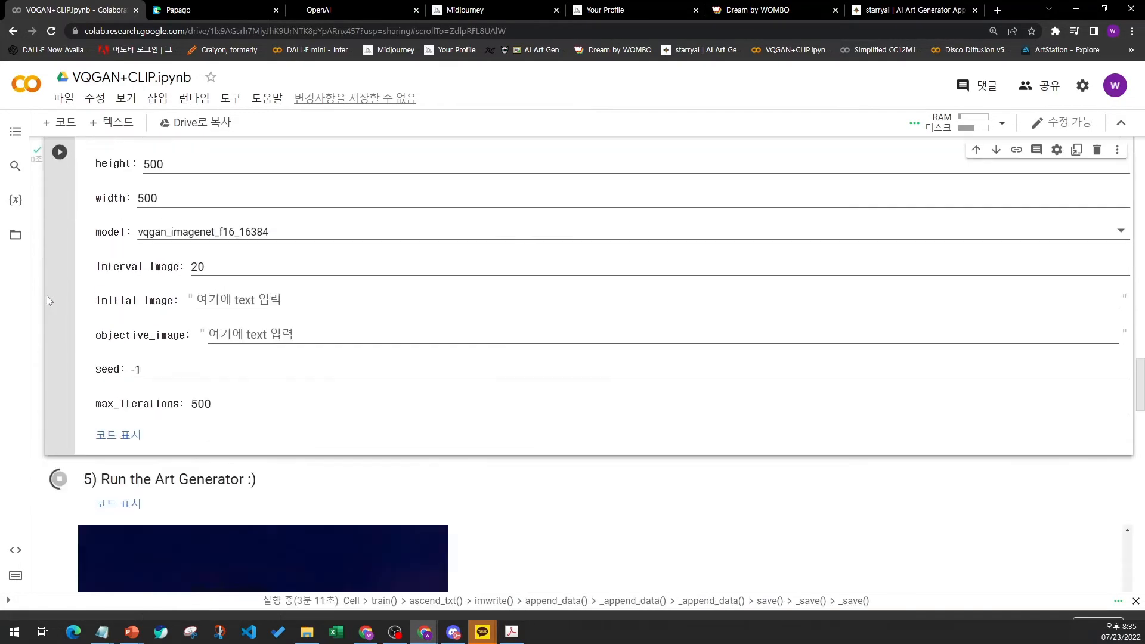
scroll(46, 295, down, 4)
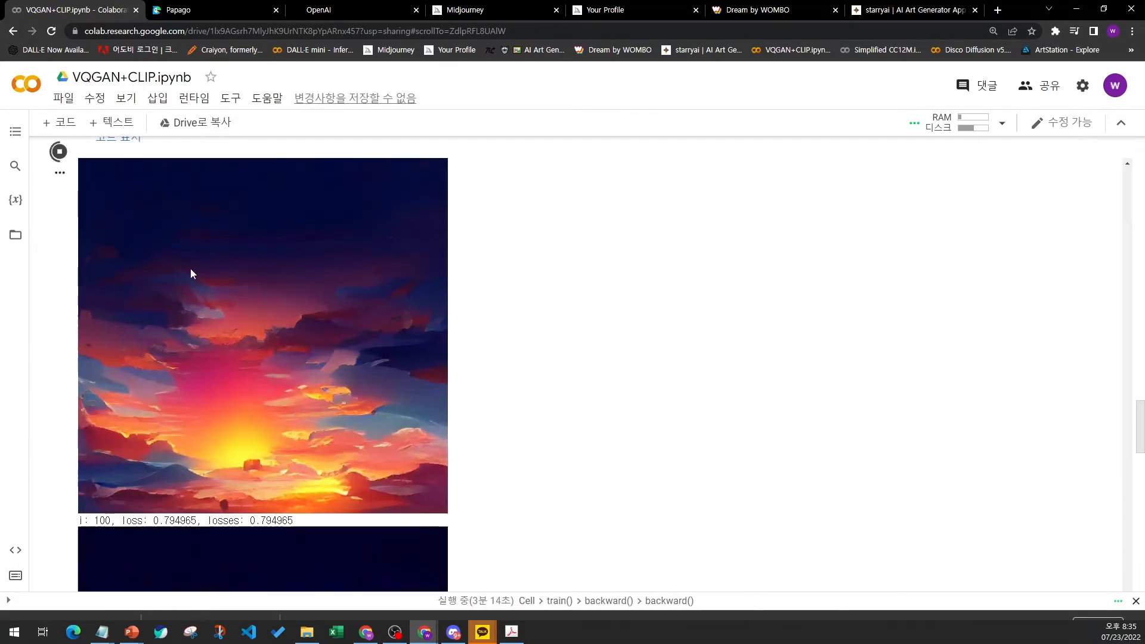
scroll(56, 306, up, 5)
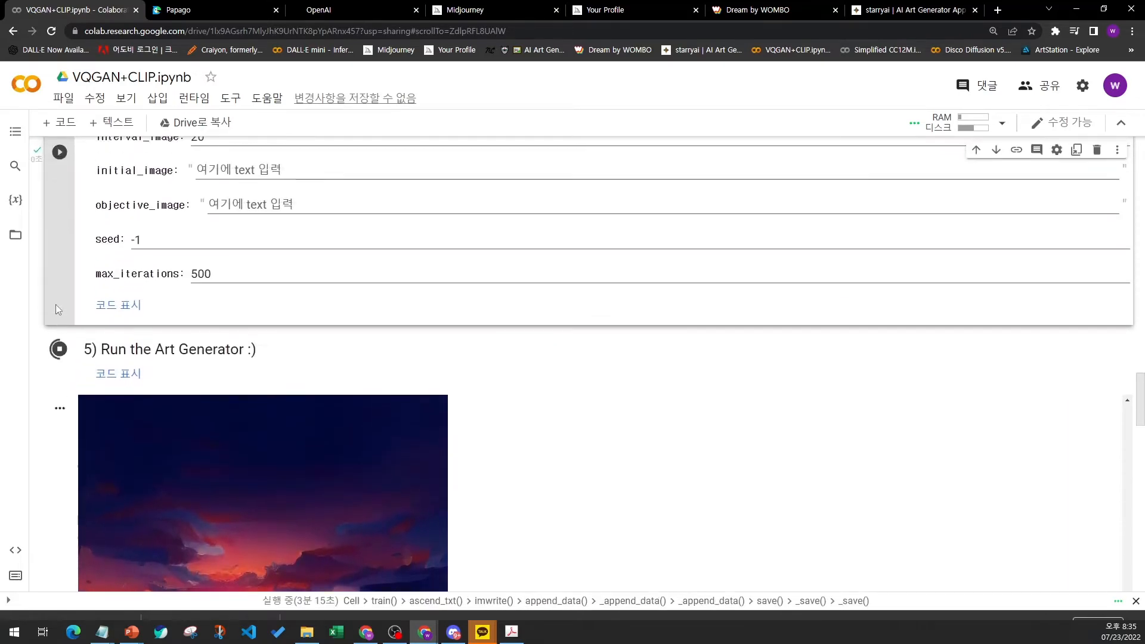
scroll(56, 307, up, 3)
scroll(58, 298, up, 3)
scroll(58, 298, down, 9)
scroll(204, 325, down, 5)
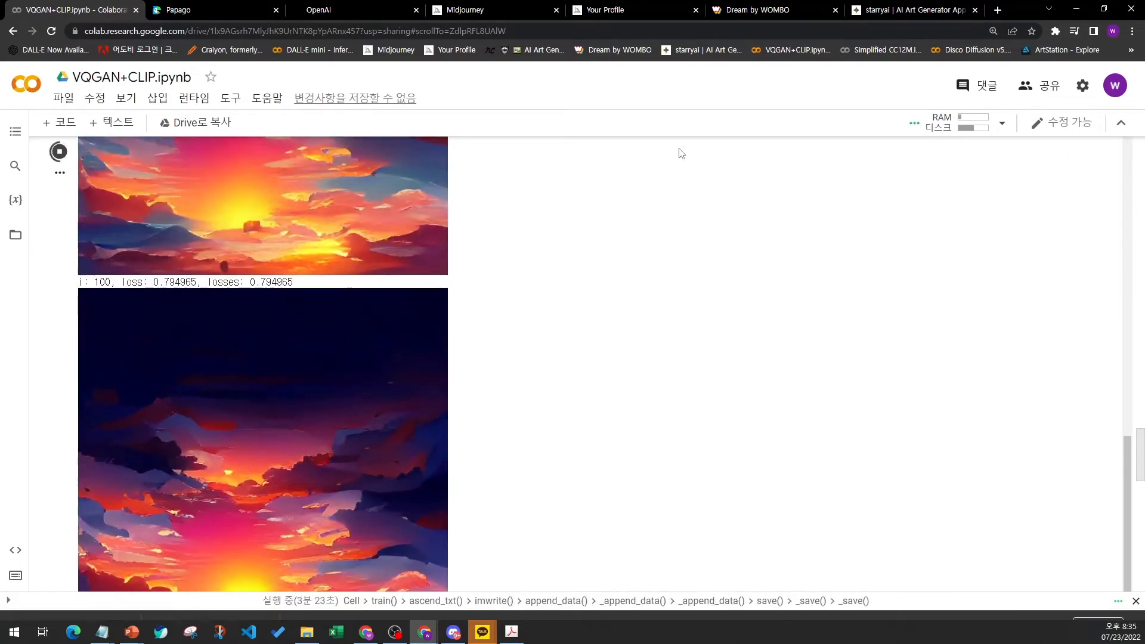
scroll(66, 259, up, 10)
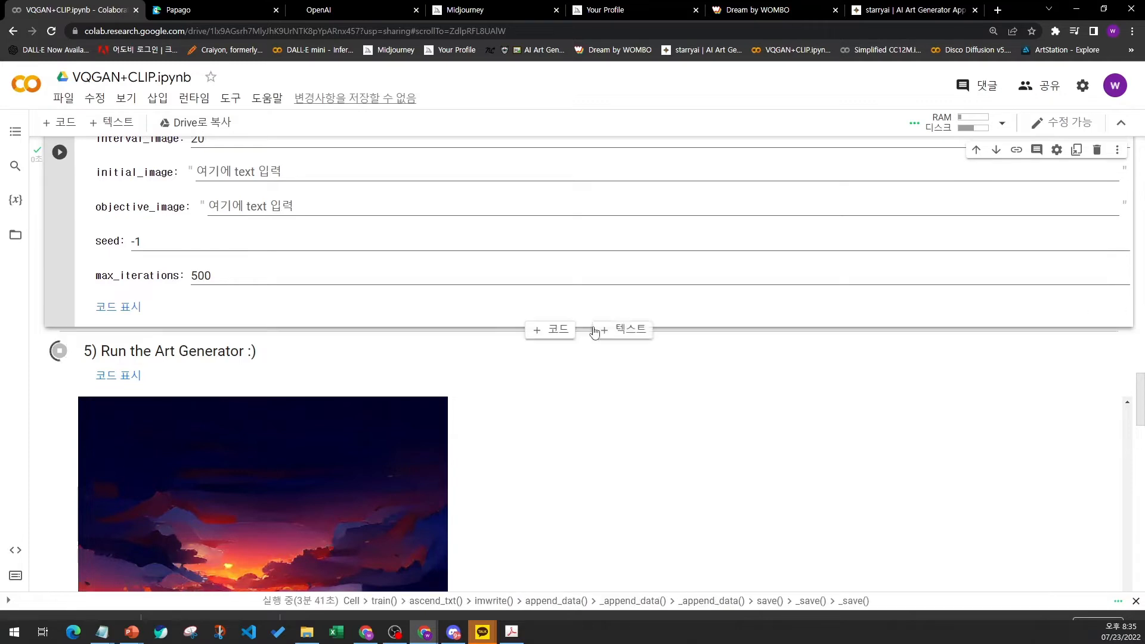
scroll(596, 328, up, 1)
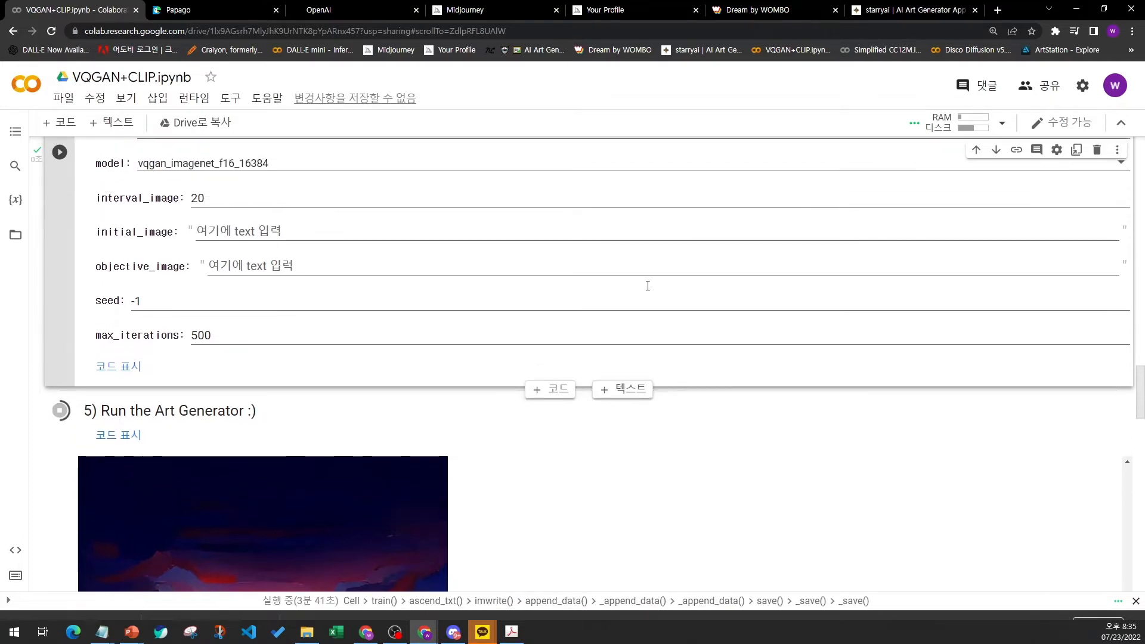
- Open and dismiss the connection options and Runtime menus while reviewing the Art Generator Parameters cell
click(1002, 124)
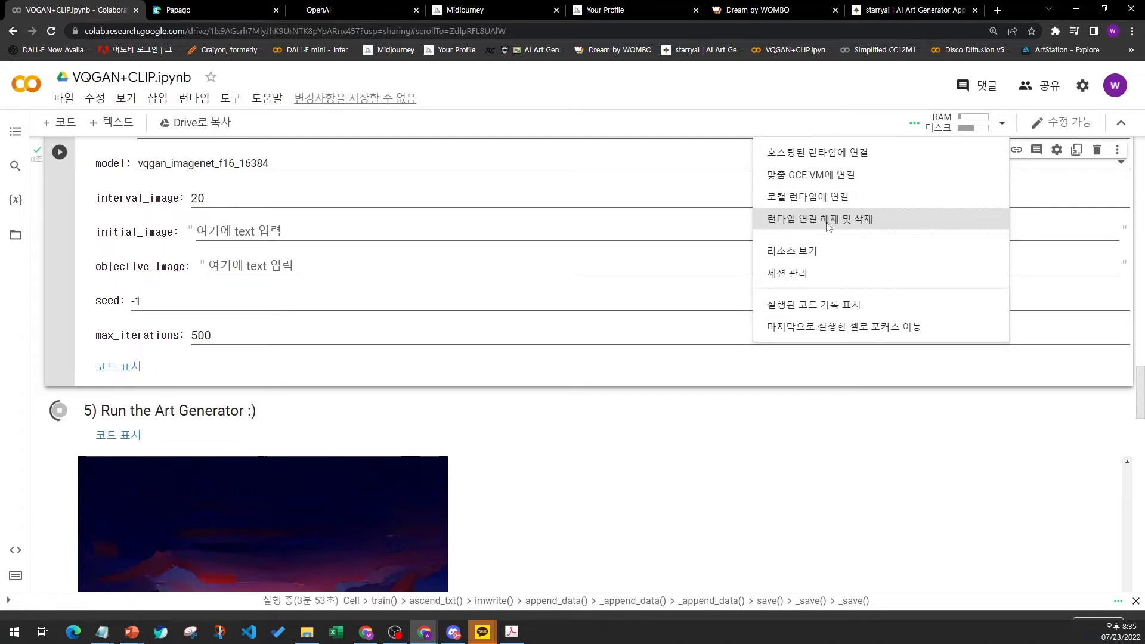
click(50, 228)
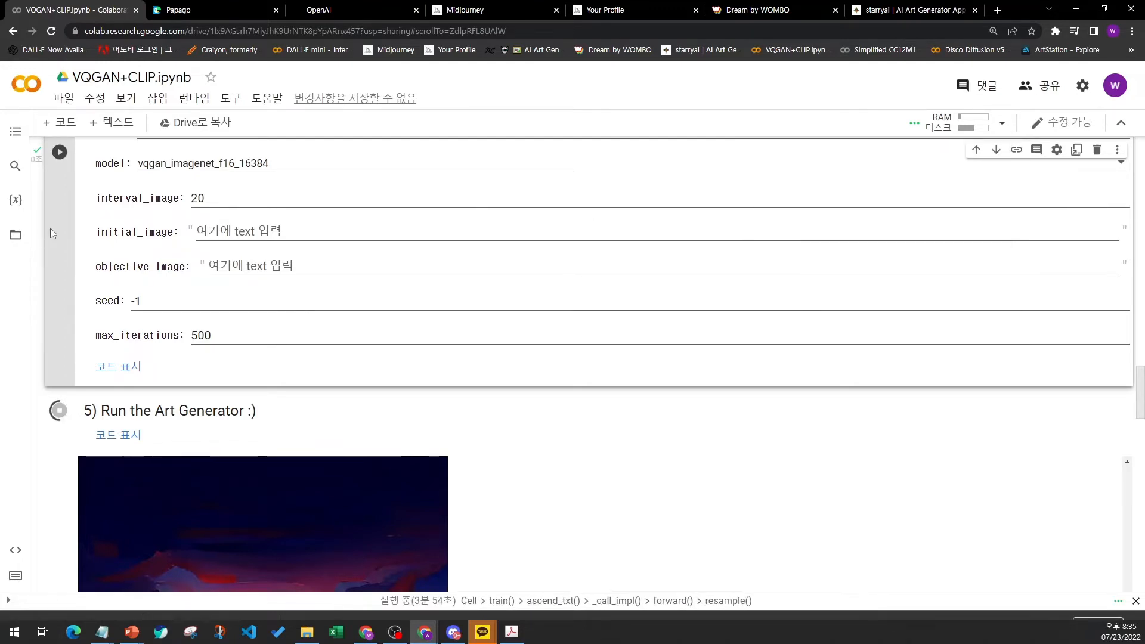
scroll(50, 228, up, 3)
scroll(184, 242, down, 2)
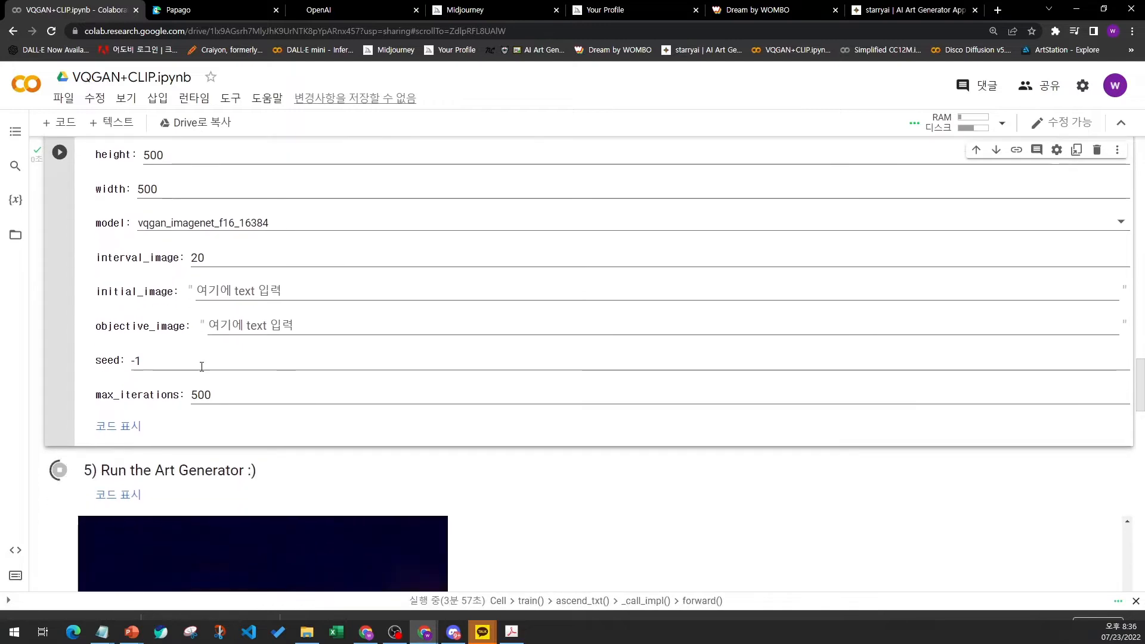
scroll(120, 319, up, 1)
scroll(120, 319, up, 1)
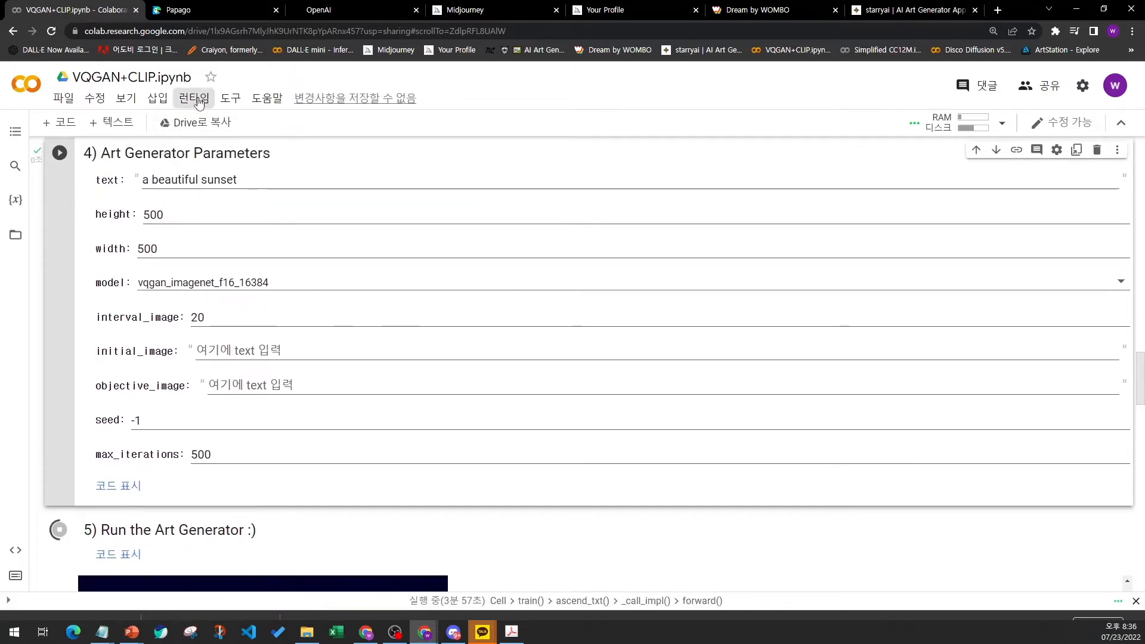
click(194, 97)
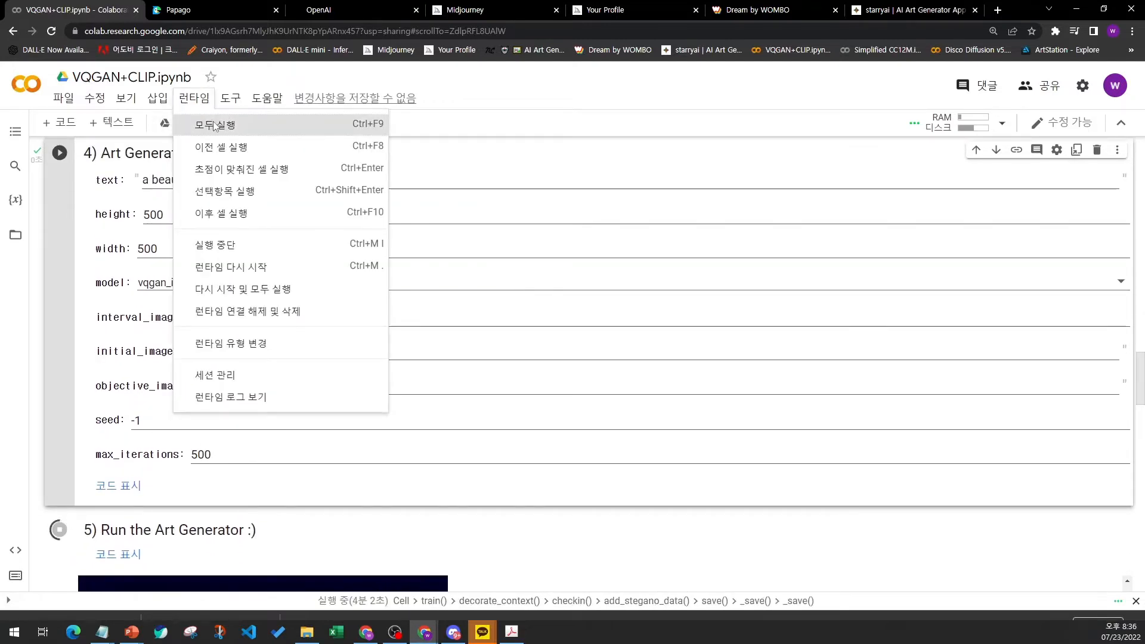
click(52, 300)
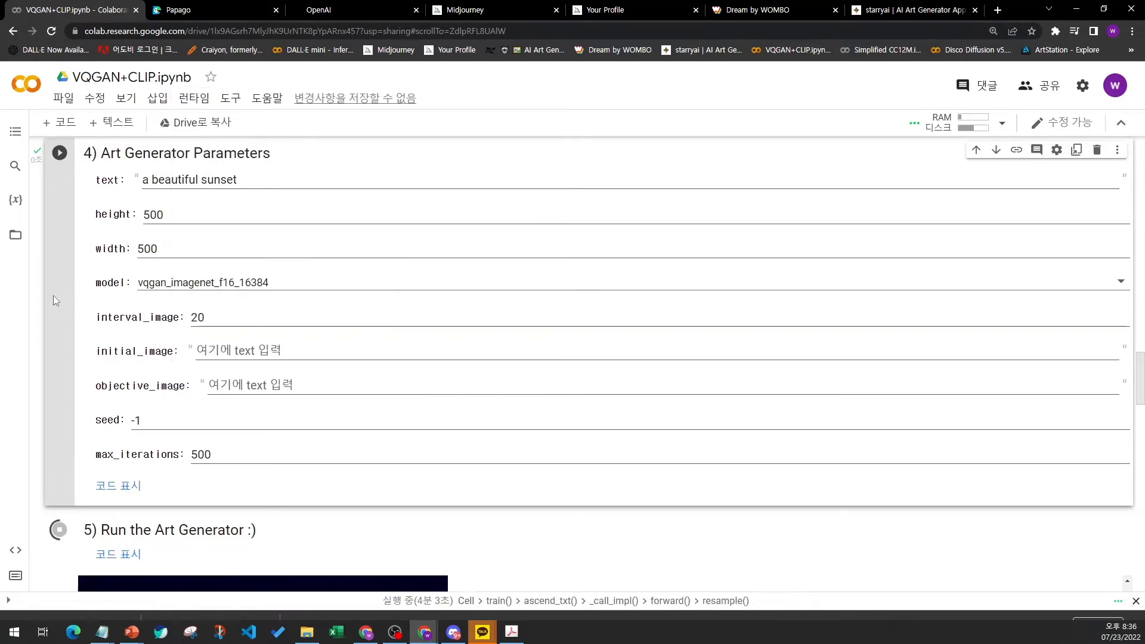
- Scroll to the notebook's top and select the line crediting the original notebook's author
scroll(54, 295, up, 15)
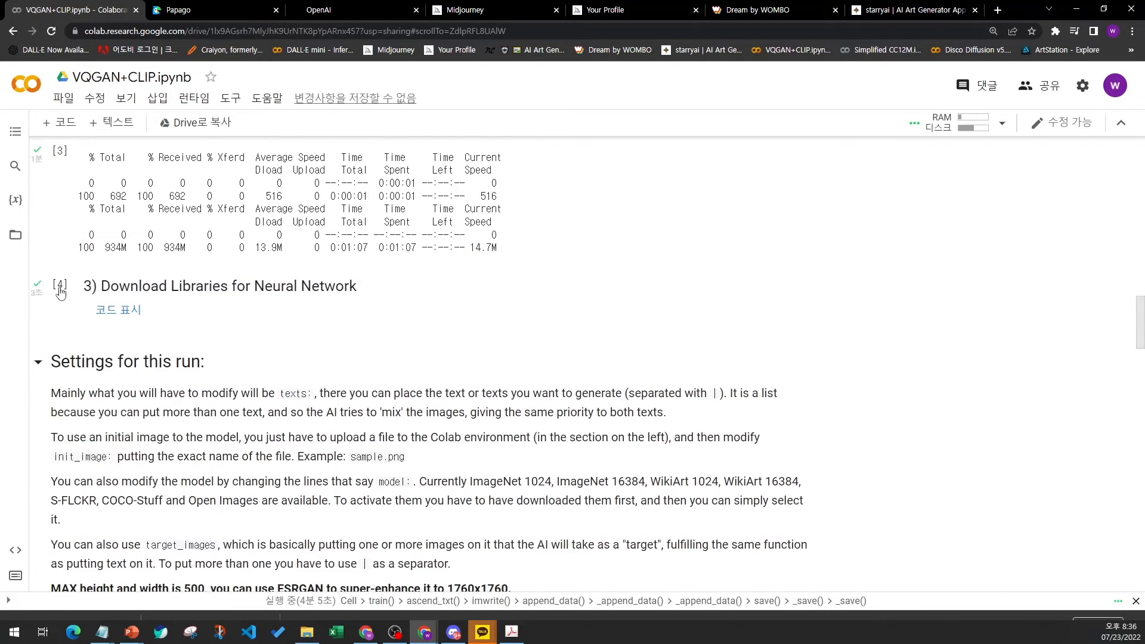
scroll(65, 285, up, 20)
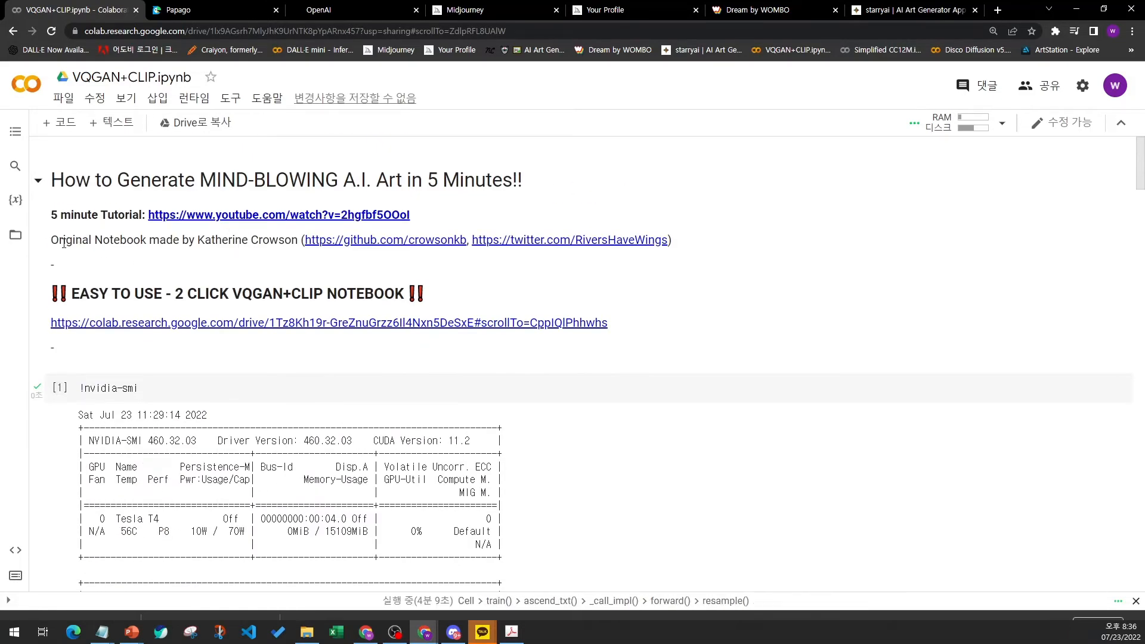
mouse_move(54, 240)
mouse_down()
mouse_move(134, 239)
mouse_move(195, 215)
mouse_move(206, 240)
mouse_move(271, 240)
mouse_up()
click(270, 240)
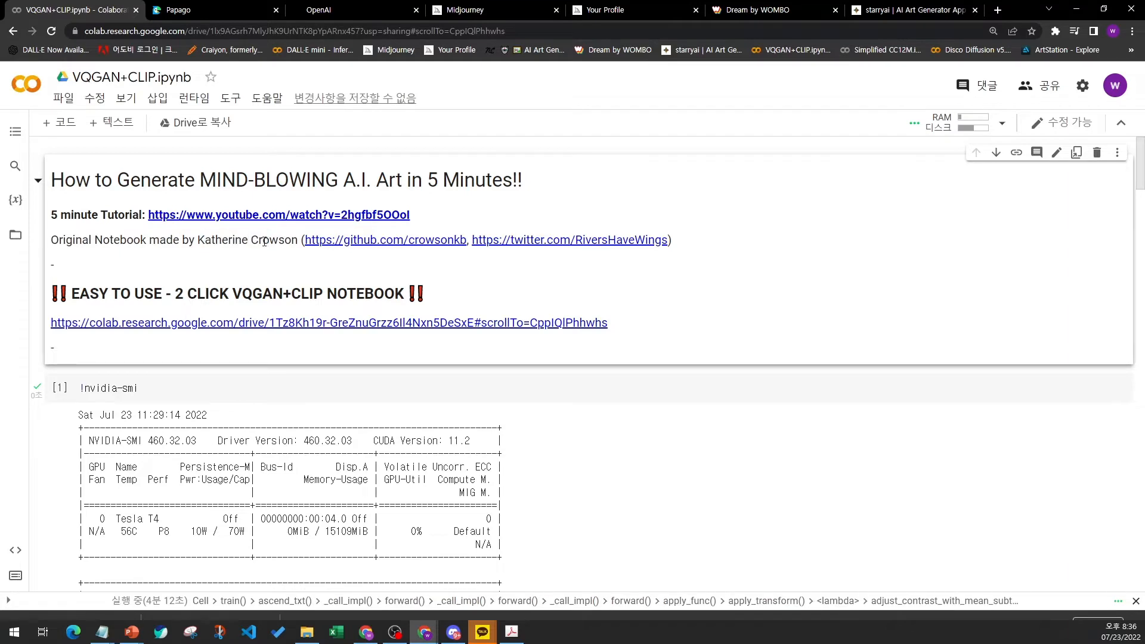
- Open the author's GitHub profile link in a new tab and switch to it
middle_click(354, 242)
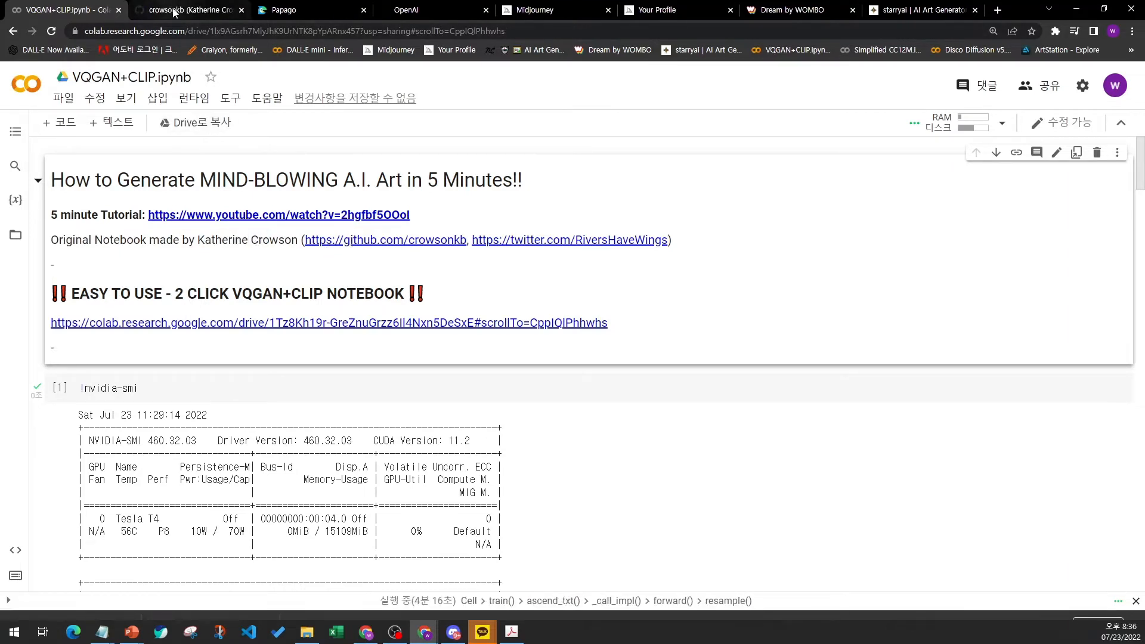
click(175, 10)
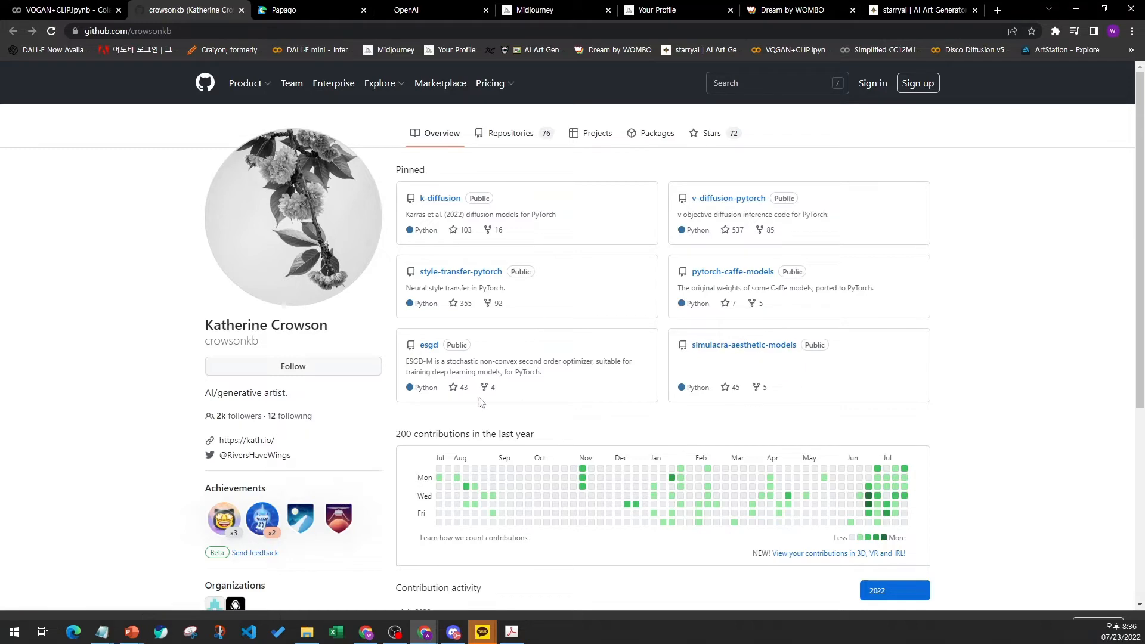
- Review the author's GitHub profile, then open the author's Twitter link from the notebook in a new tab and switch to it
scroll(128, 389, down, 3)
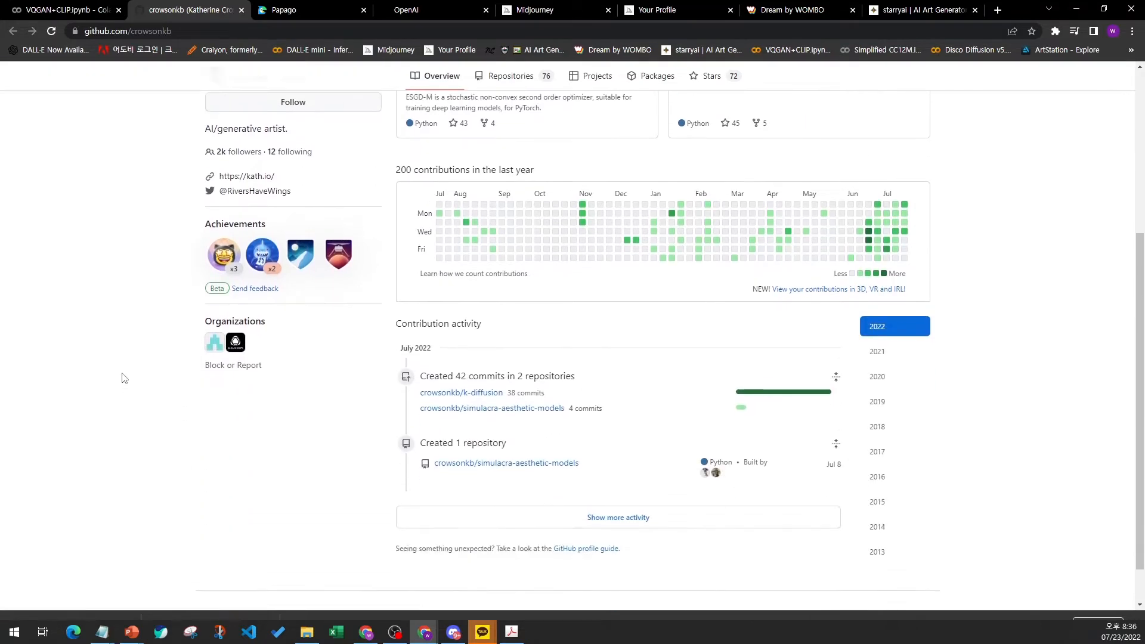
scroll(135, 371, up, 3)
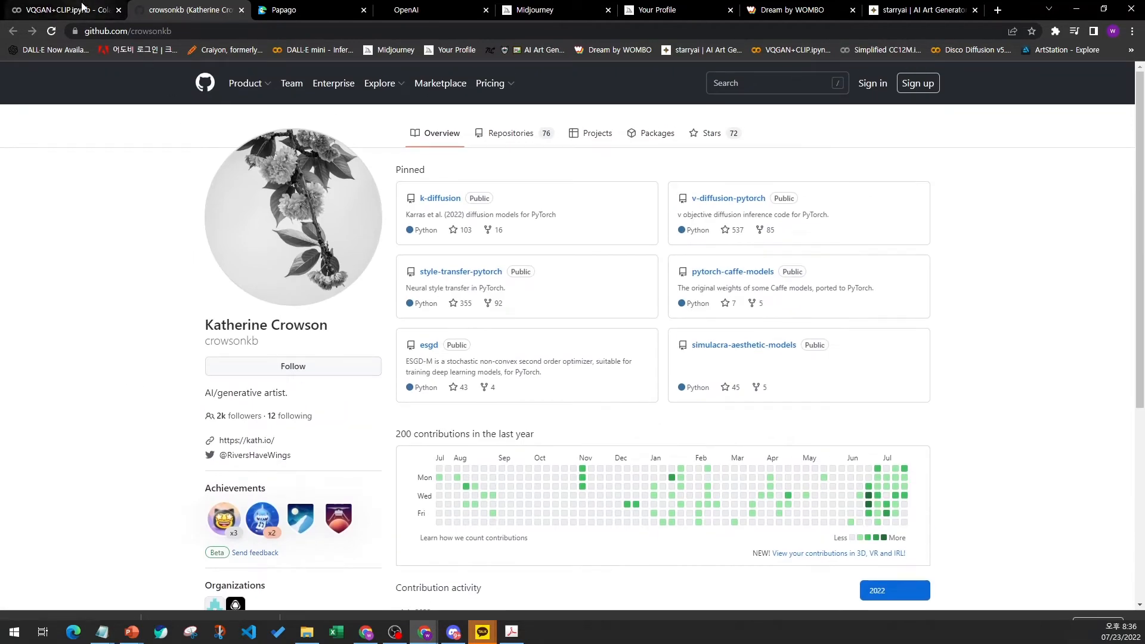
click(65, 9)
click(574, 246)
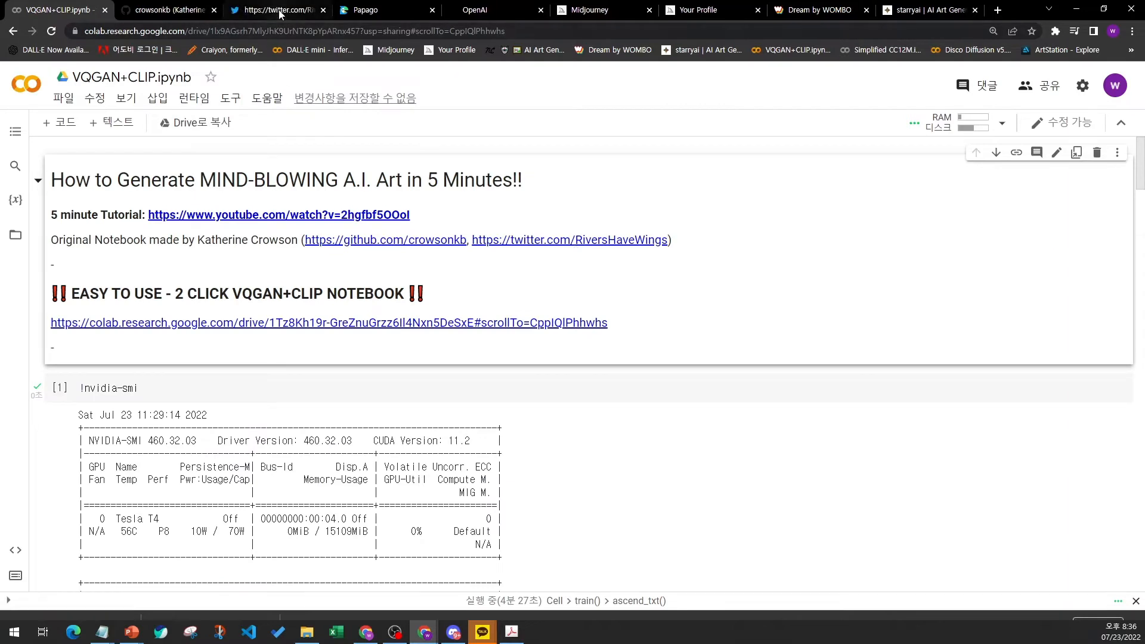
click(279, 10)
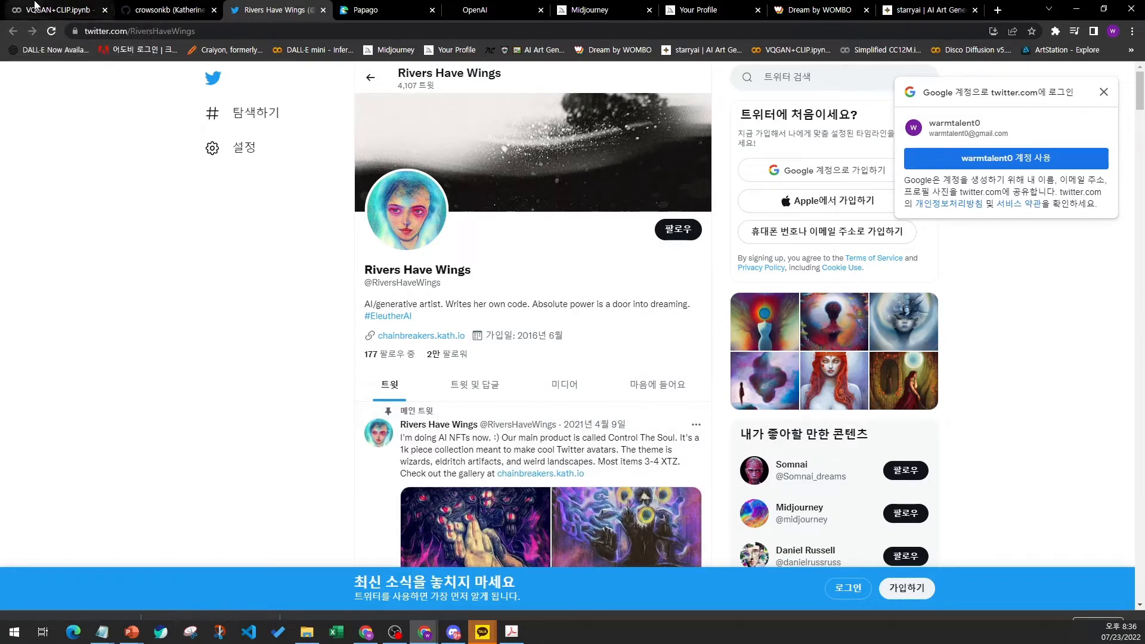
- Scroll through the author's Twitter profile to examine the posted AI artworks
scroll(430, 352, down, 4)
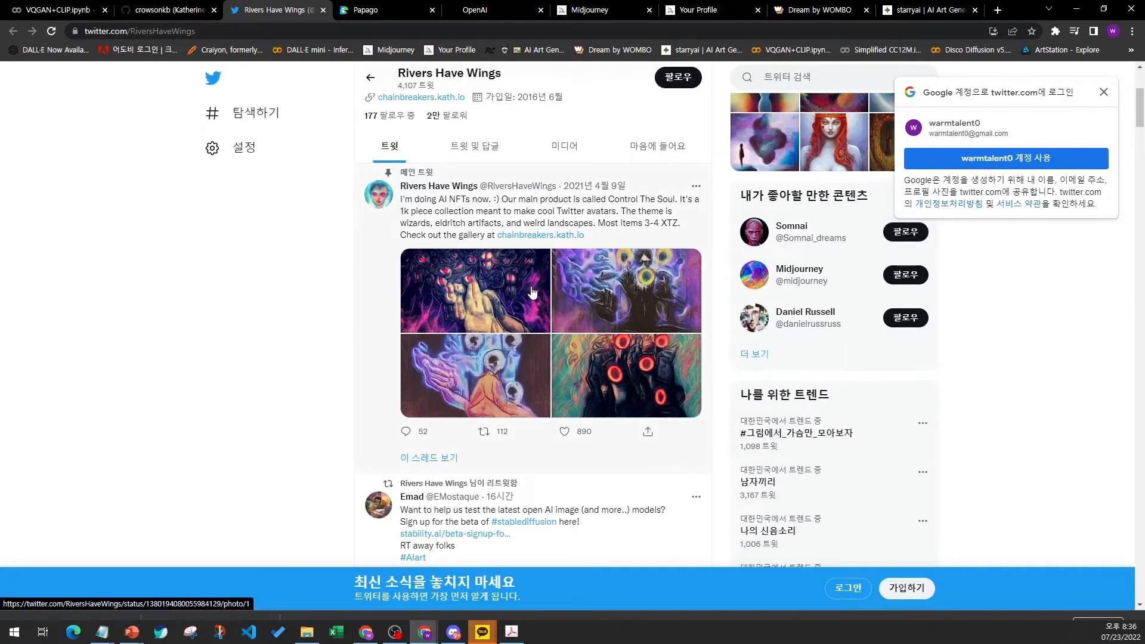
scroll(501, 391, down, 5)
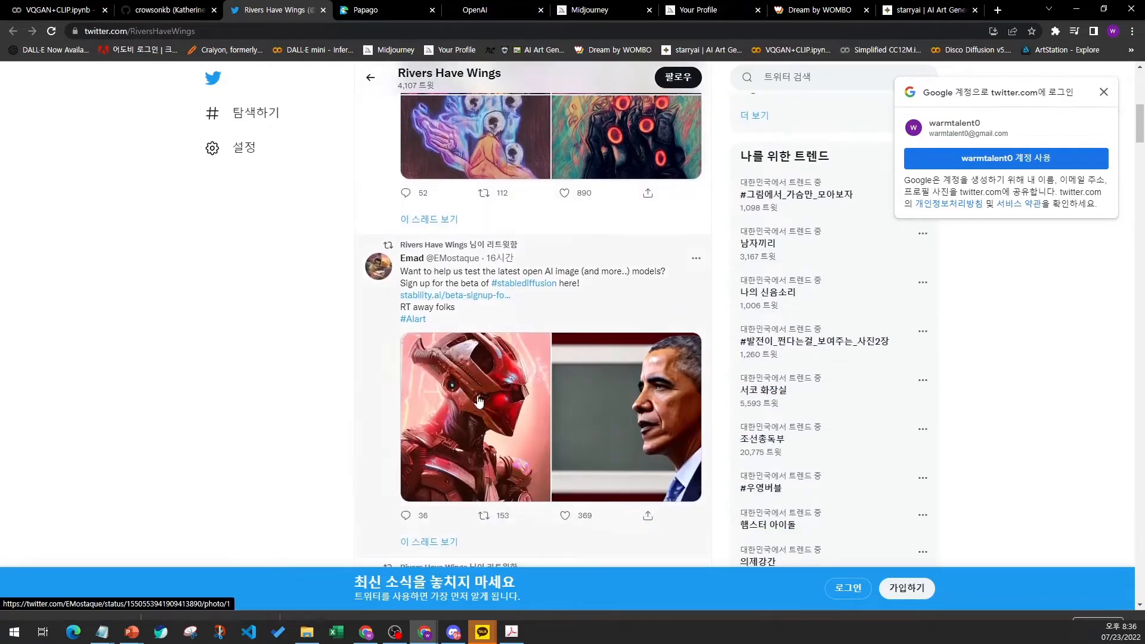
scroll(582, 407, down, 5)
scroll(357, 358, up, 20)
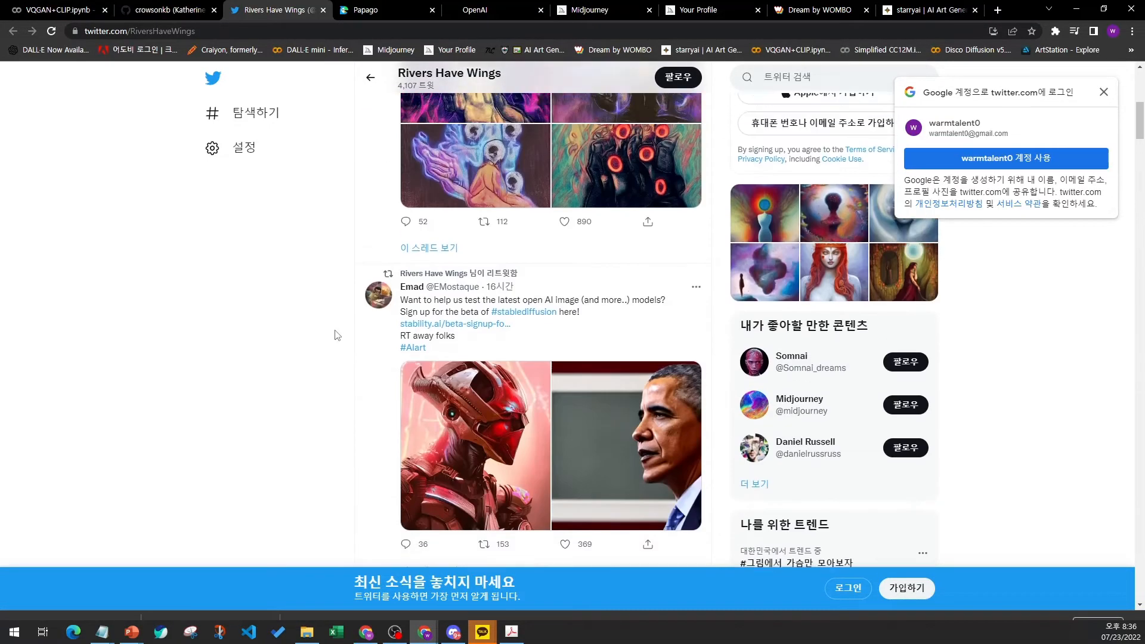
- Return to the notebook, highlight the EASY TO USE 2 CLICK heading, and open its notebook link in a new tab
click(54, 10)
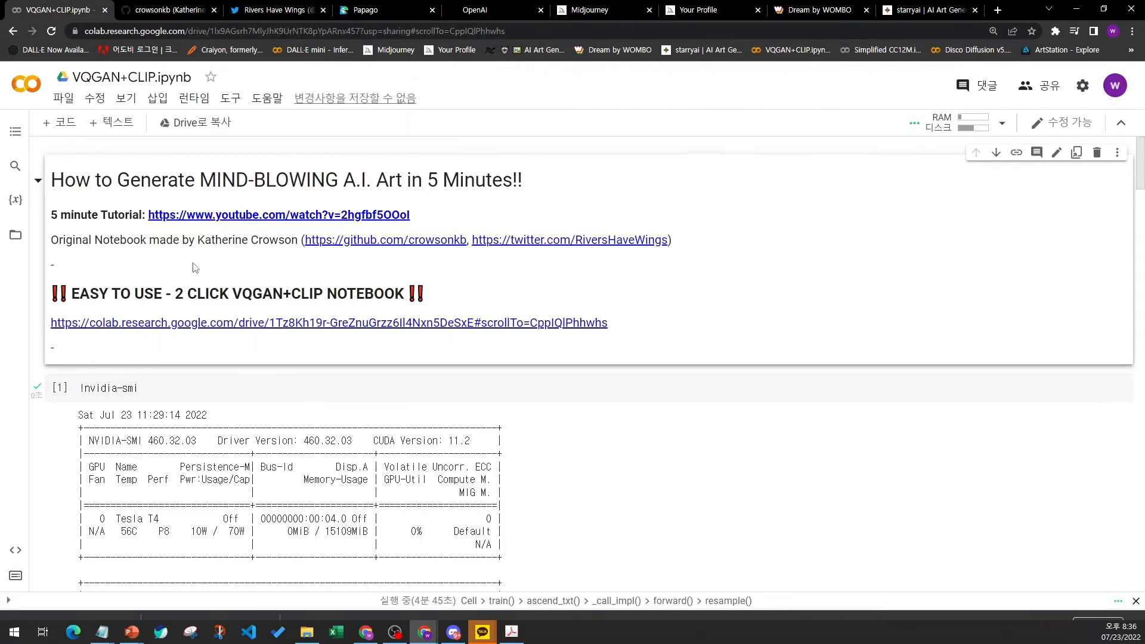
scroll(136, 287, down, 1)
drag(58, 231, 325, 227)
click(310, 231)
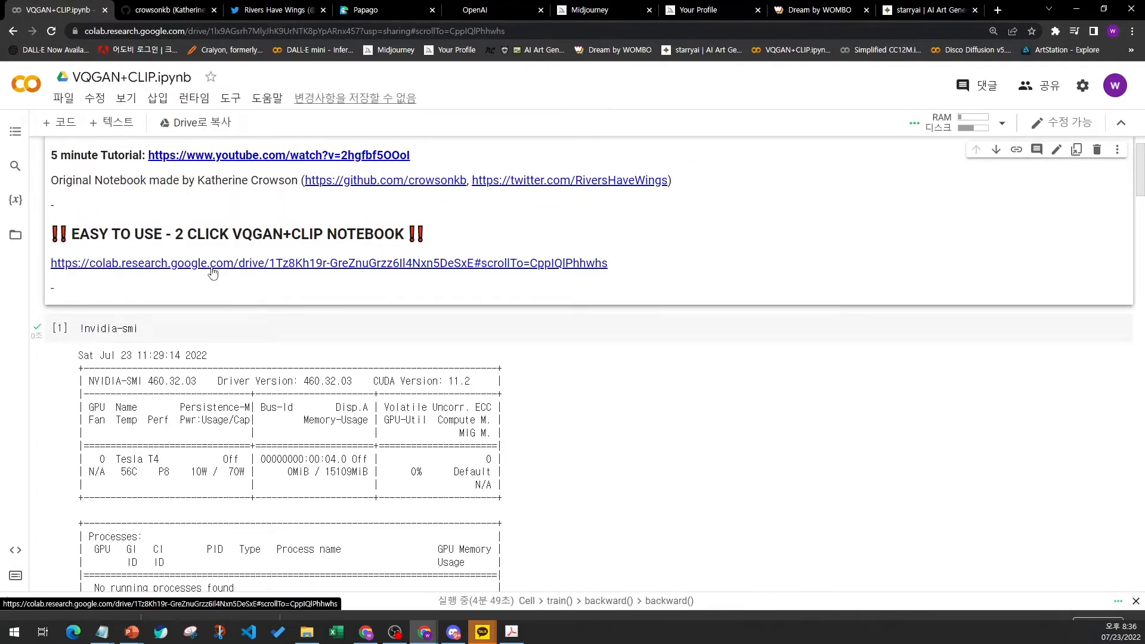
click(212, 263)
- Switch to the SIMPLE_VQGAN_CLIP notebook tab, examine its Art Generator section, and return to the original notebook
click(332, 11)
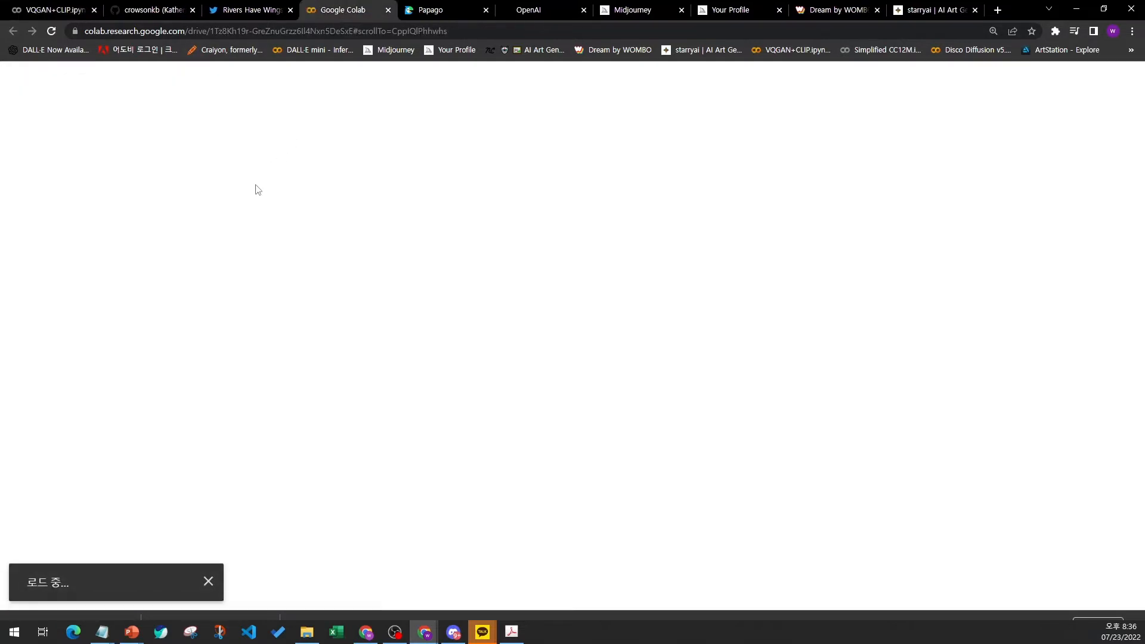
click(49, 12)
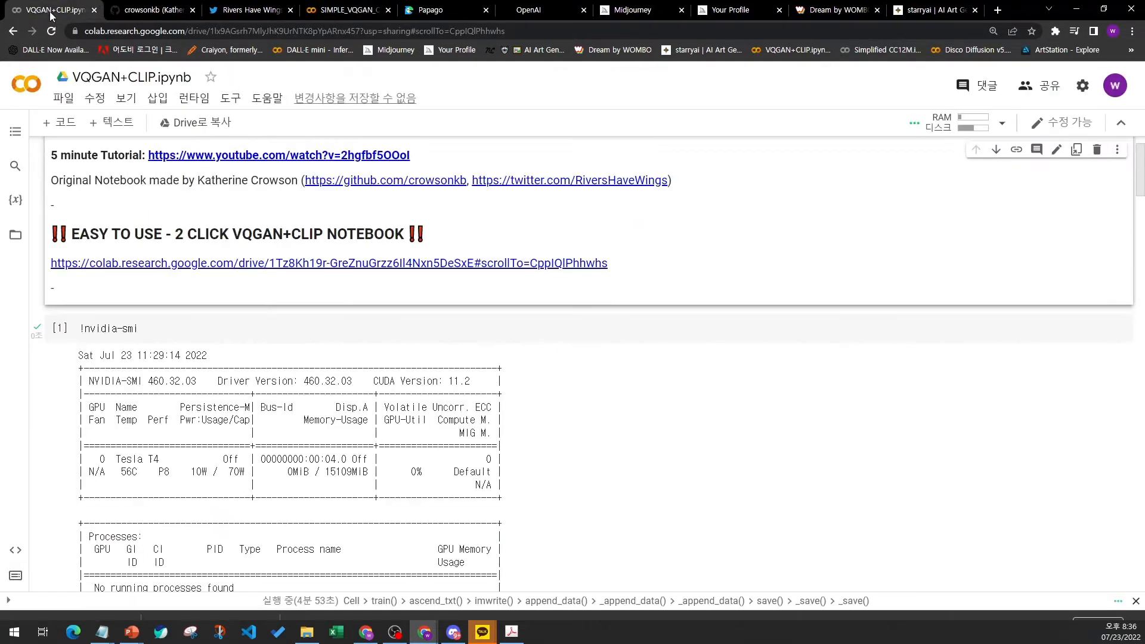
click(346, 11)
scroll(302, 404, down, 4)
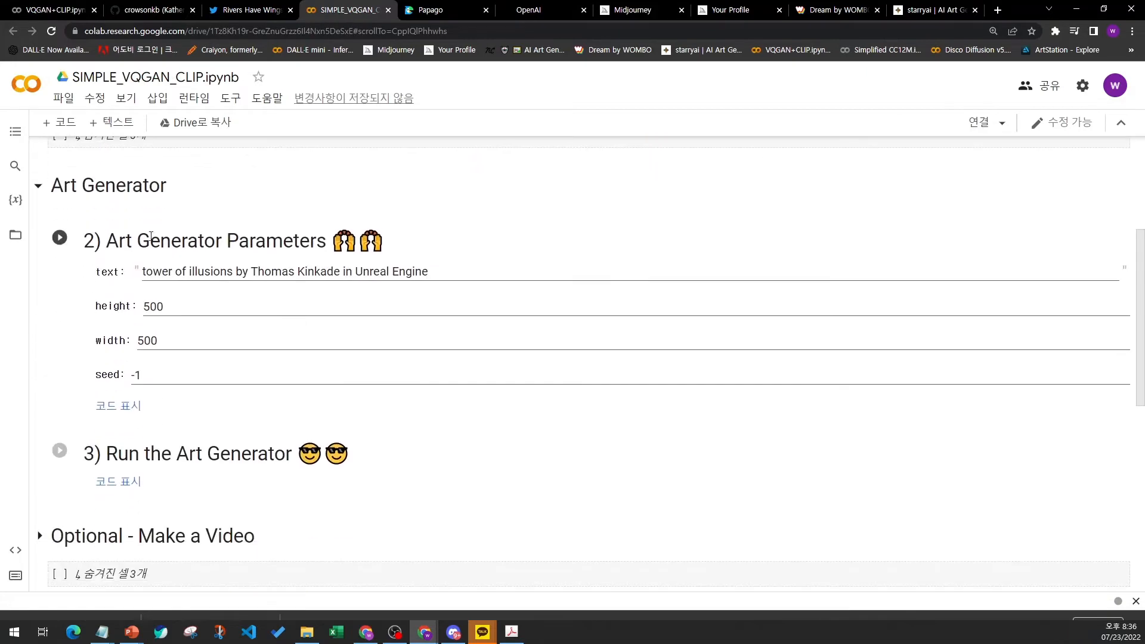
click(49, 10)
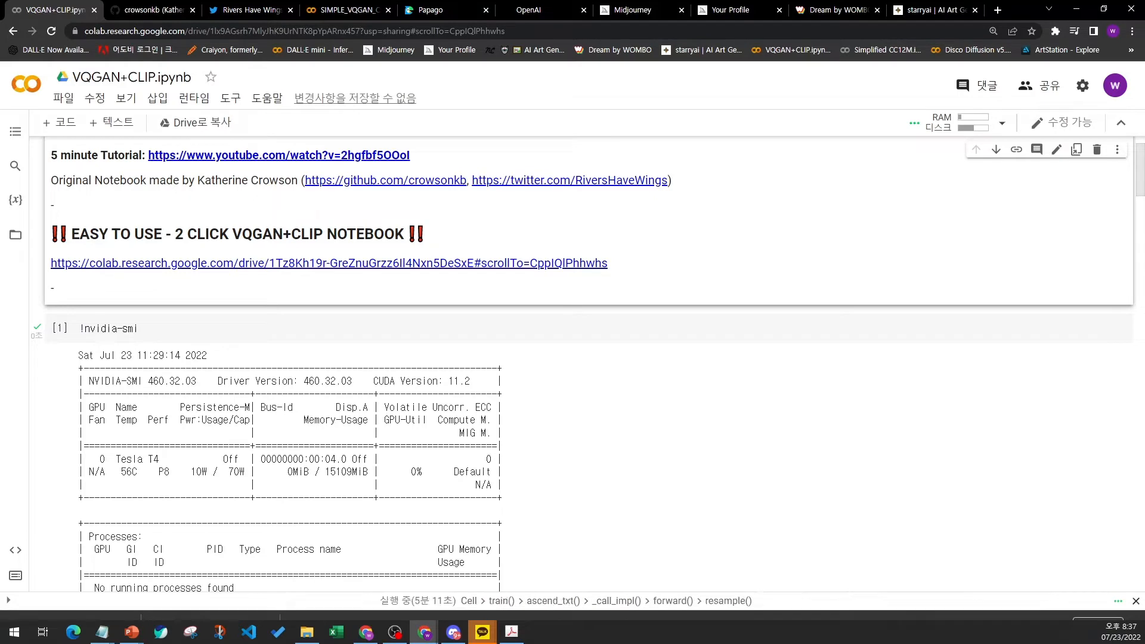
click(1002, 124)
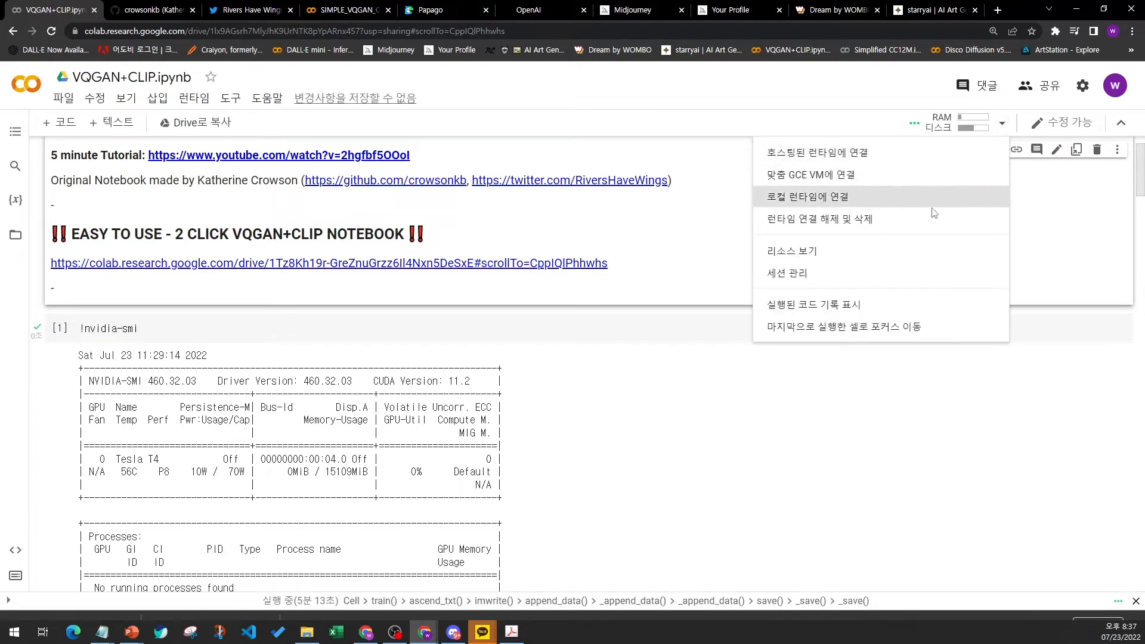
click(550, 332)
click(194, 98)
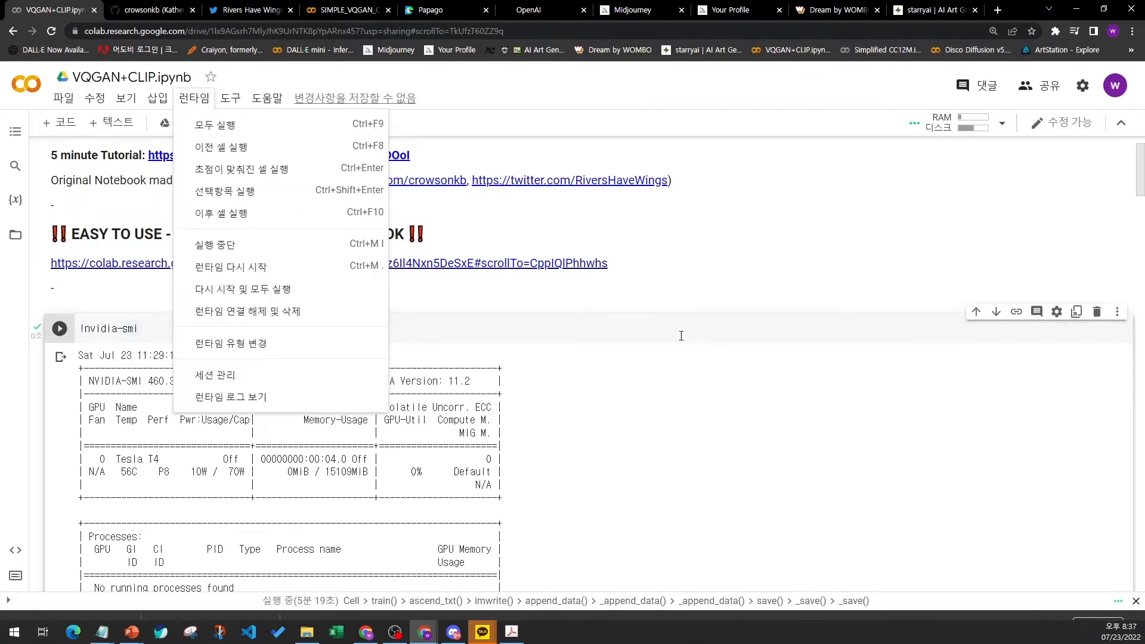
click(717, 324)
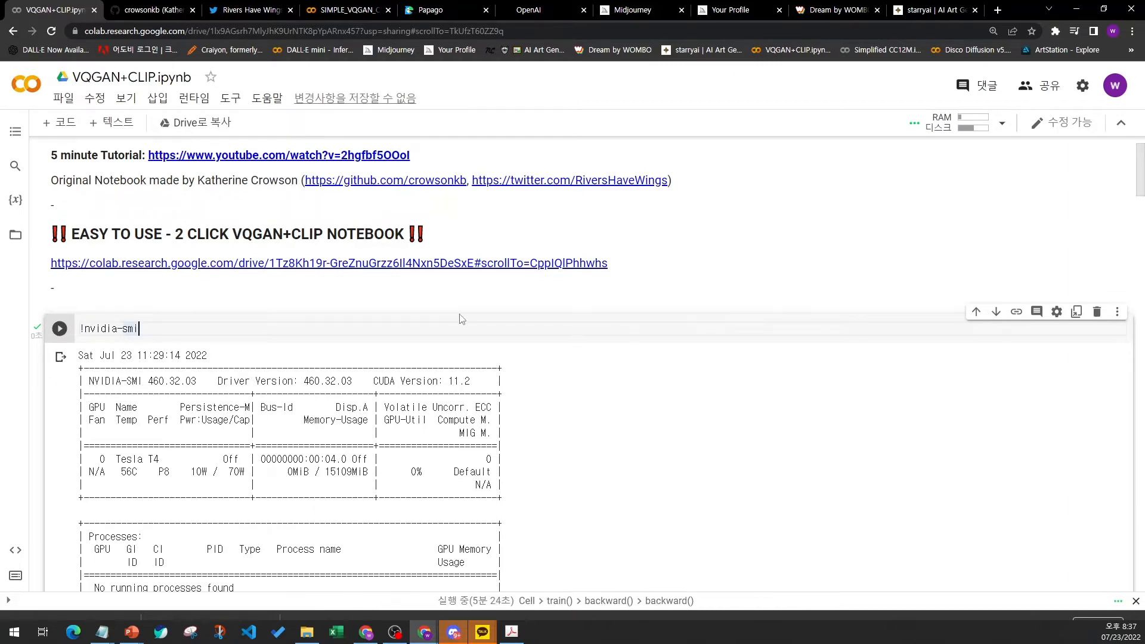
- Scroll to the nvidia-smi output and highlight the Tesla T4 GPU name
scroll(83, 324, down, 2)
scroll(50, 188, up, 3)
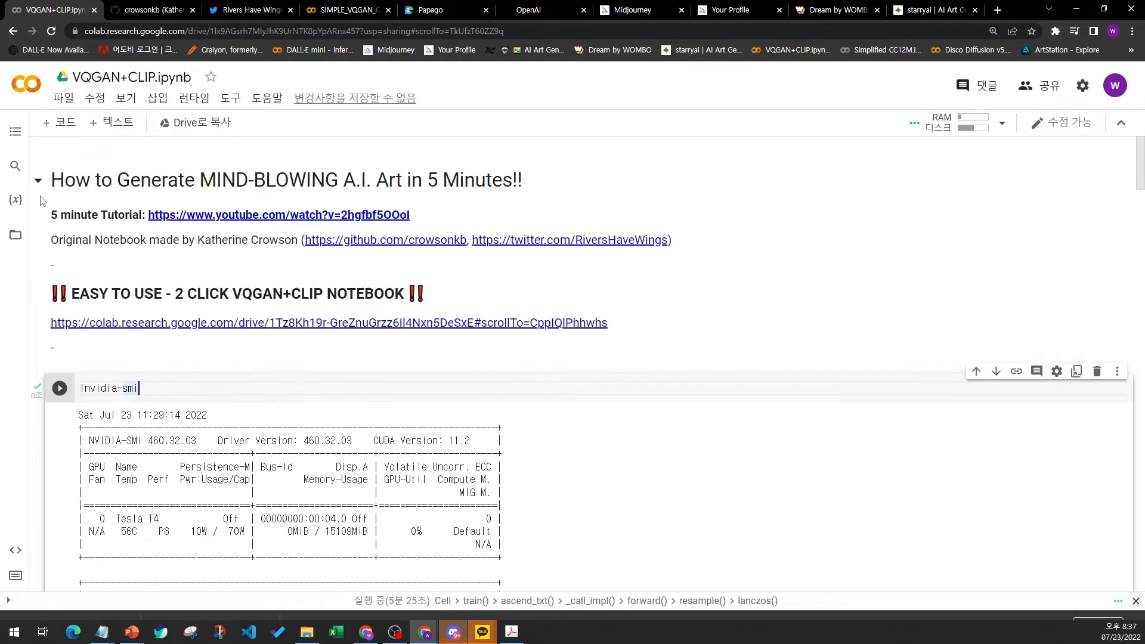
scroll(50, 188, down, 3)
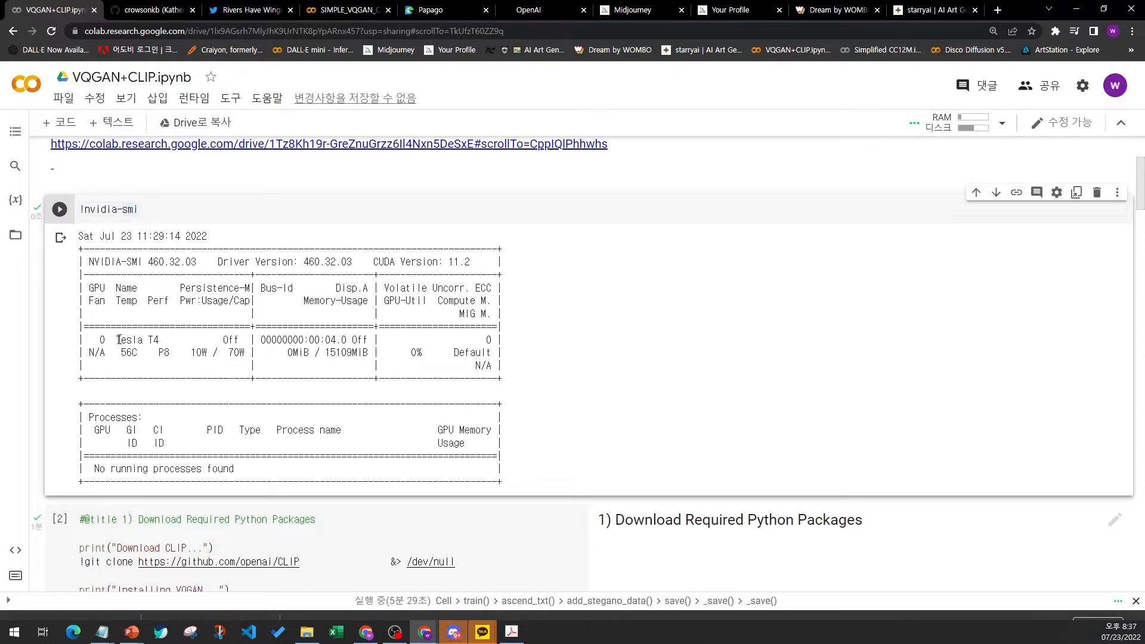
drag(117, 340, 161, 338)
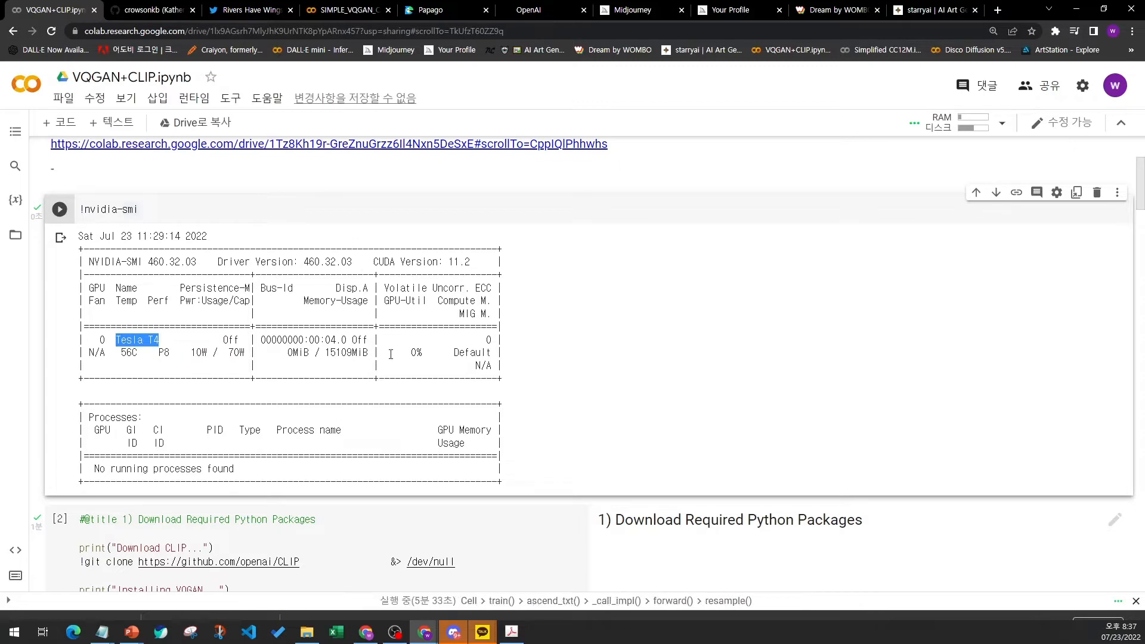
- Scroll through the package installation cell down to the Choose Model to Download section
scroll(386, 362, down, 5)
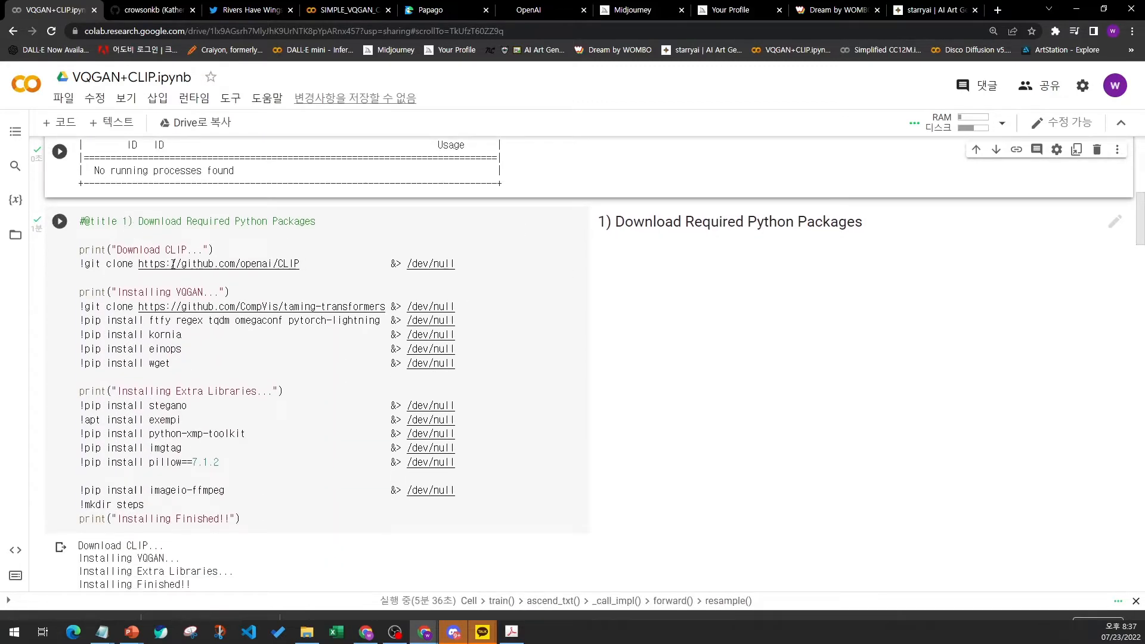
scroll(217, 405, down, 2)
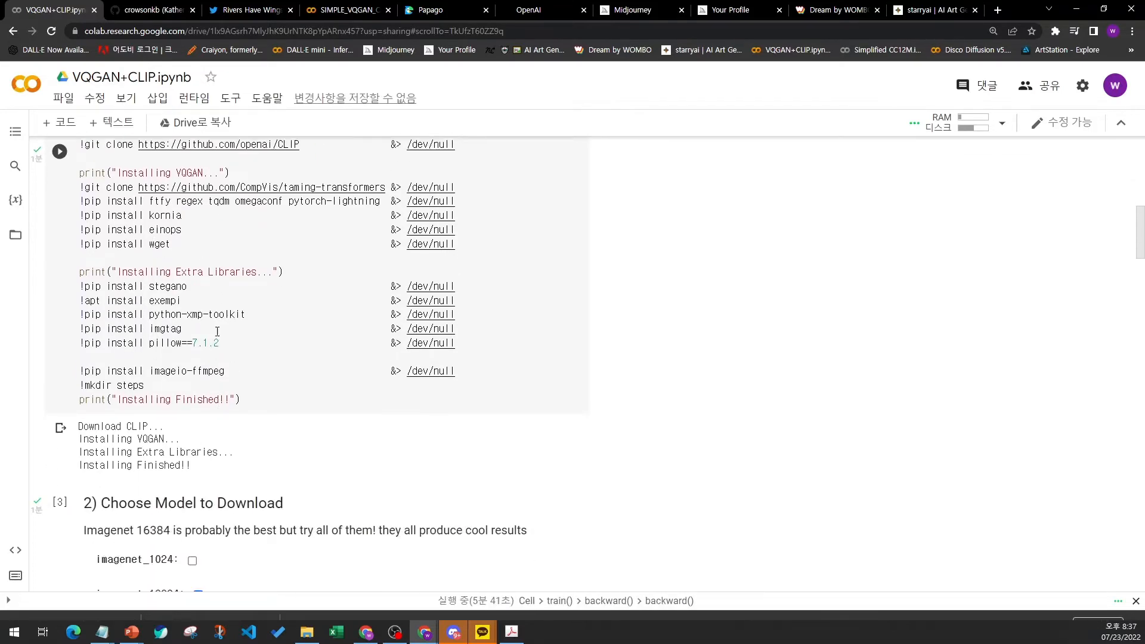
scroll(222, 324, down, 5)
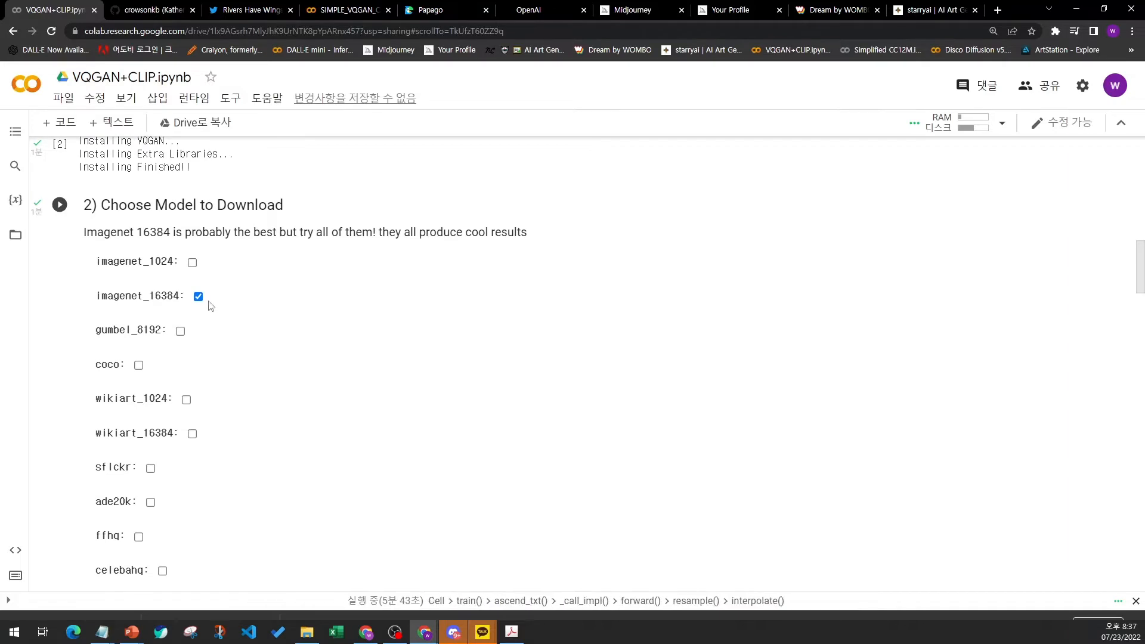
drag(95, 297, 158, 263)
click(106, 264)
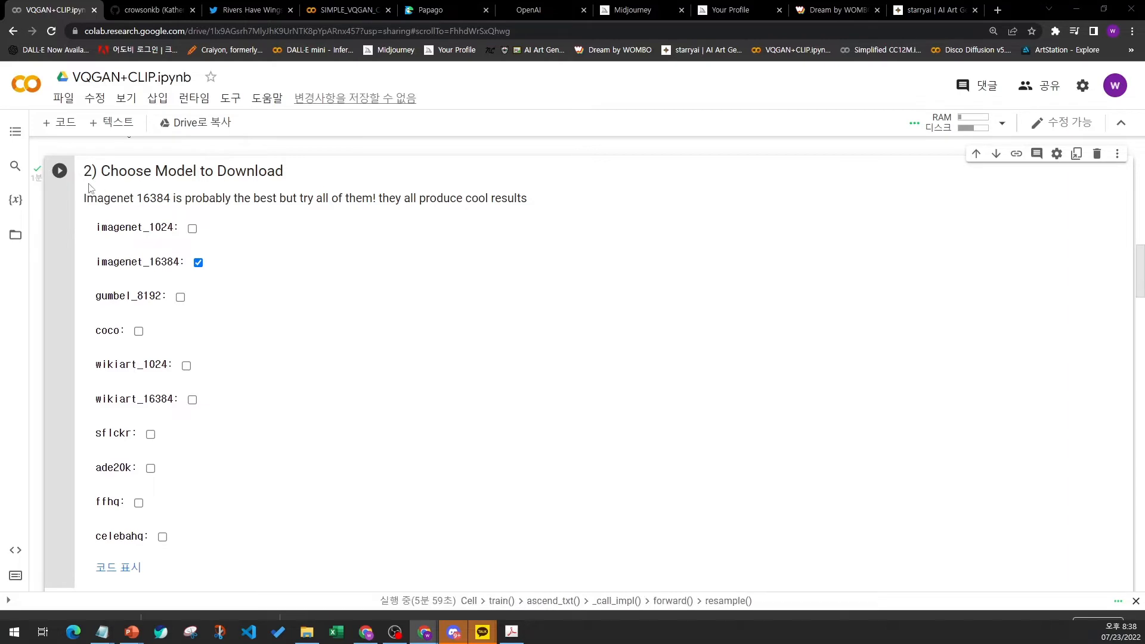
- Highlight the Choose Model to Download heading, its recommendation note, and the gumbel_8192 and wikiart_16384 model labels
drag(87, 172, 302, 162)
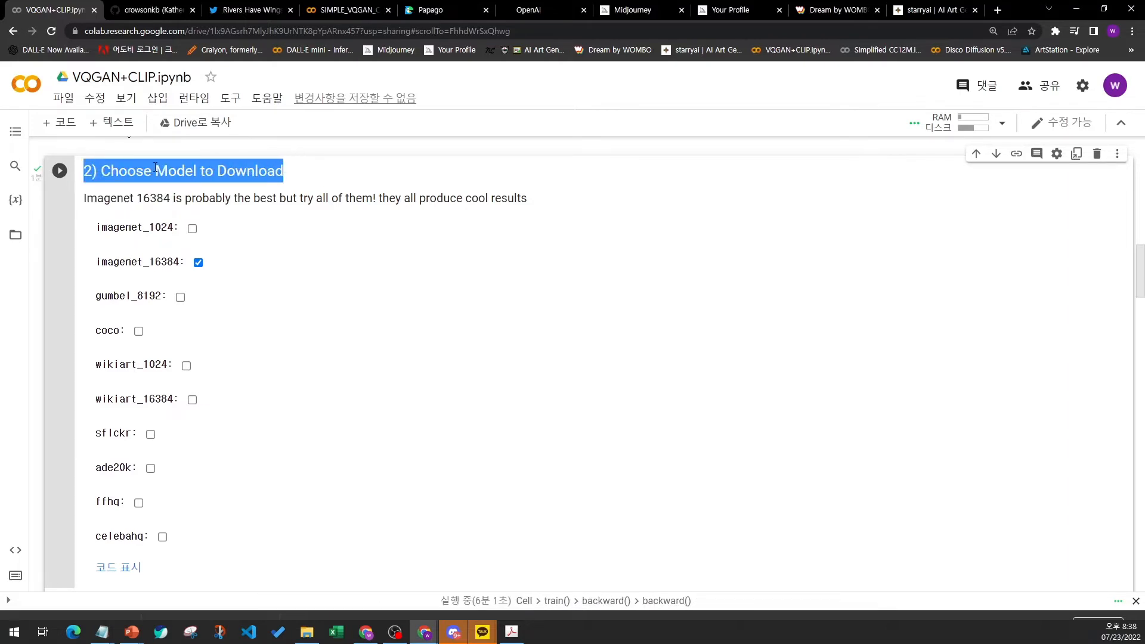
drag(84, 198, 463, 194)
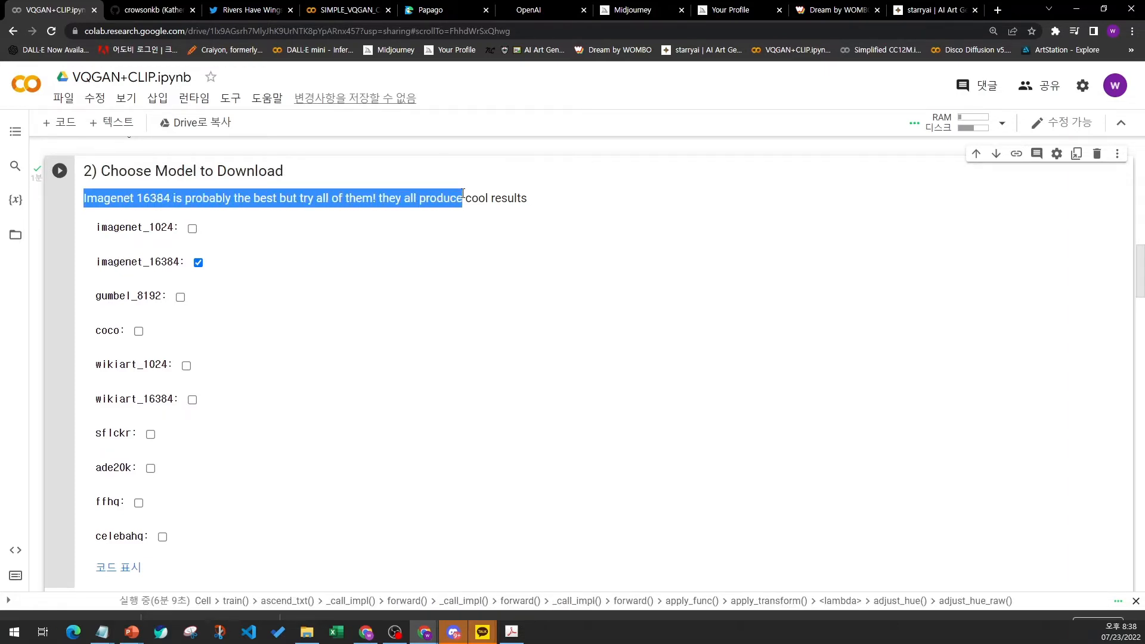
click(139, 227)
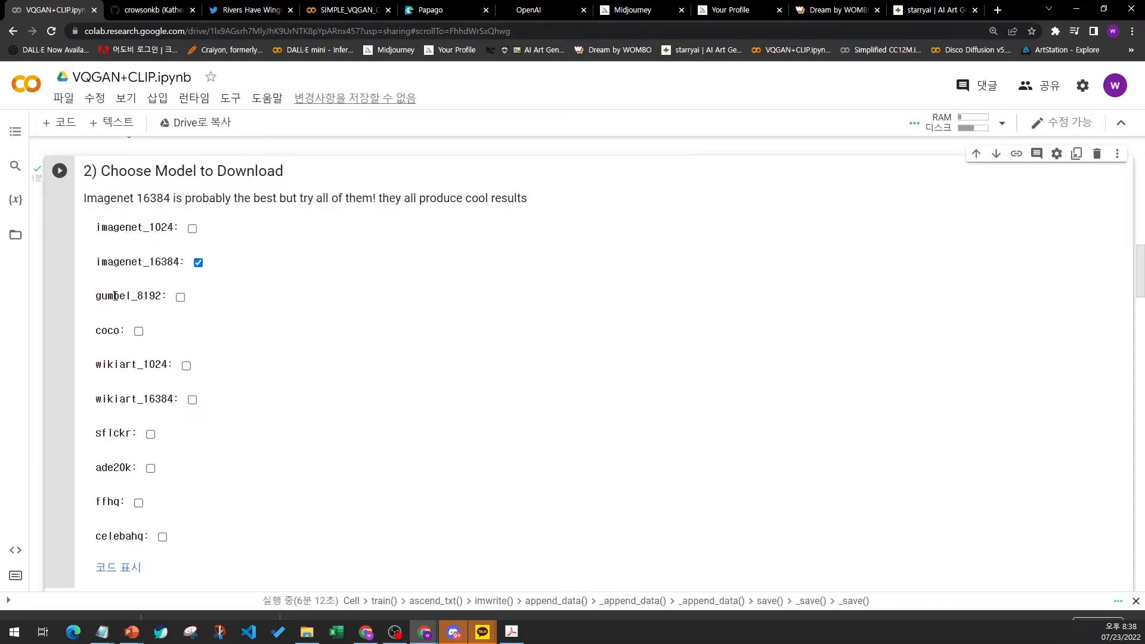
drag(108, 296, 155, 296)
scroll(127, 332, down, 1)
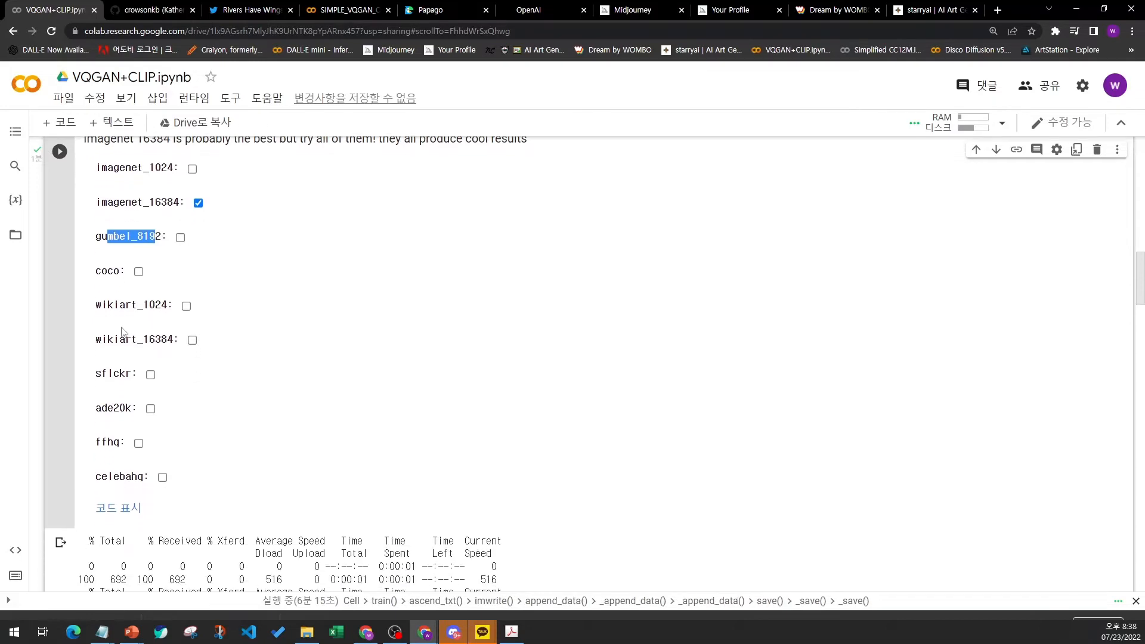
drag(98, 340, 170, 340)
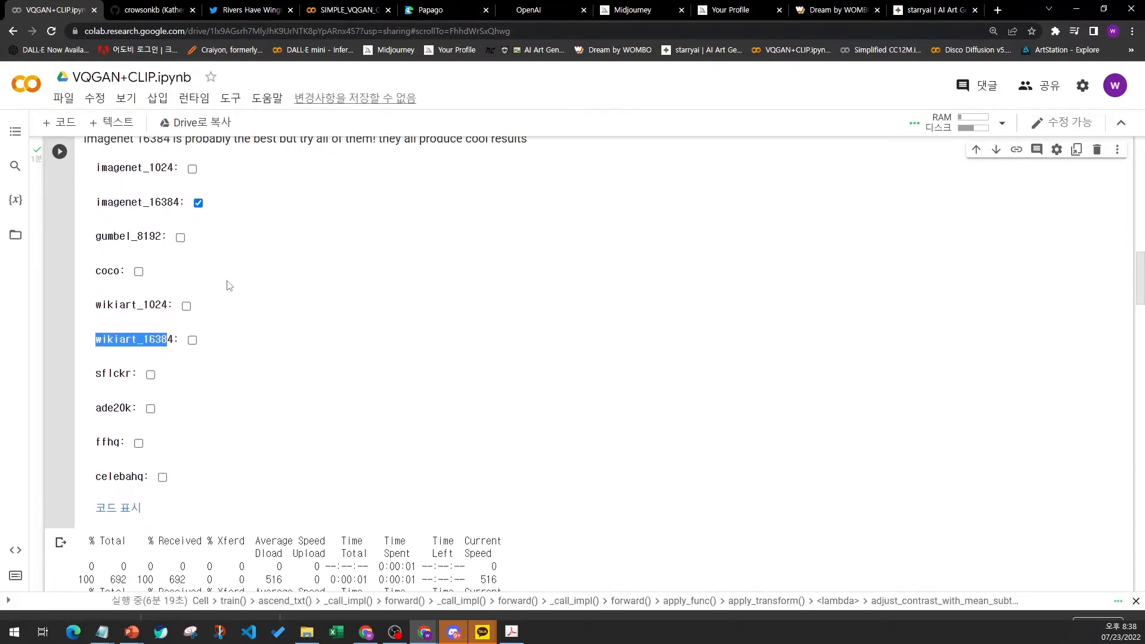
- Deselect imagenet_16384 and select wikiart_16384 as the model to download
click(198, 203)
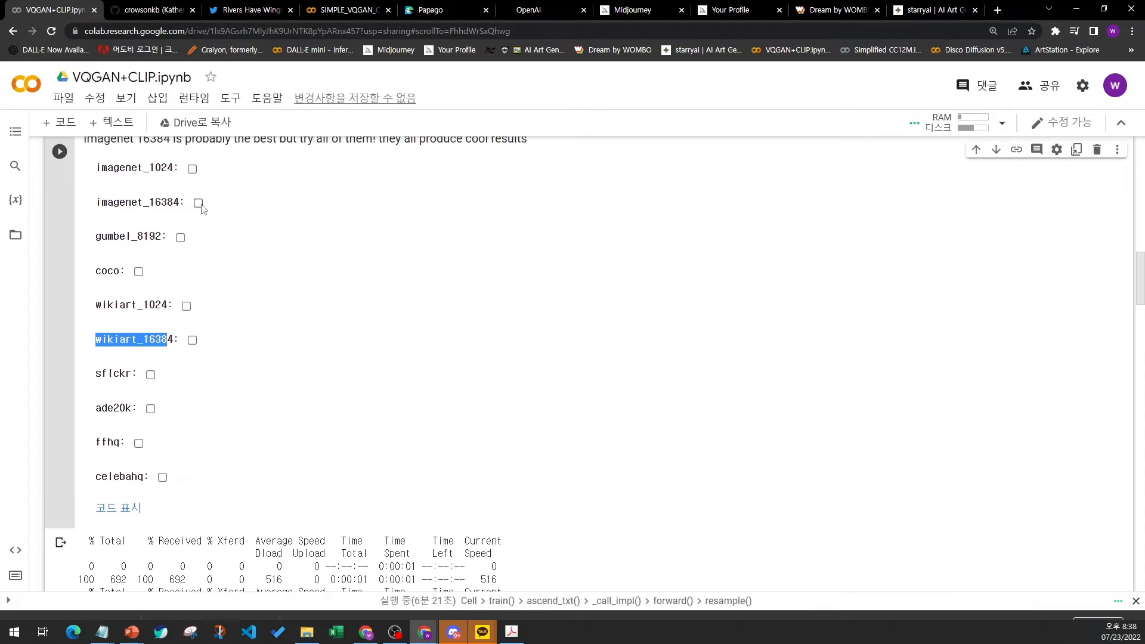
click(193, 340)
- Set the model in Art Generator Parameters to wikiart_16384
scroll(341, 332, down, 8)
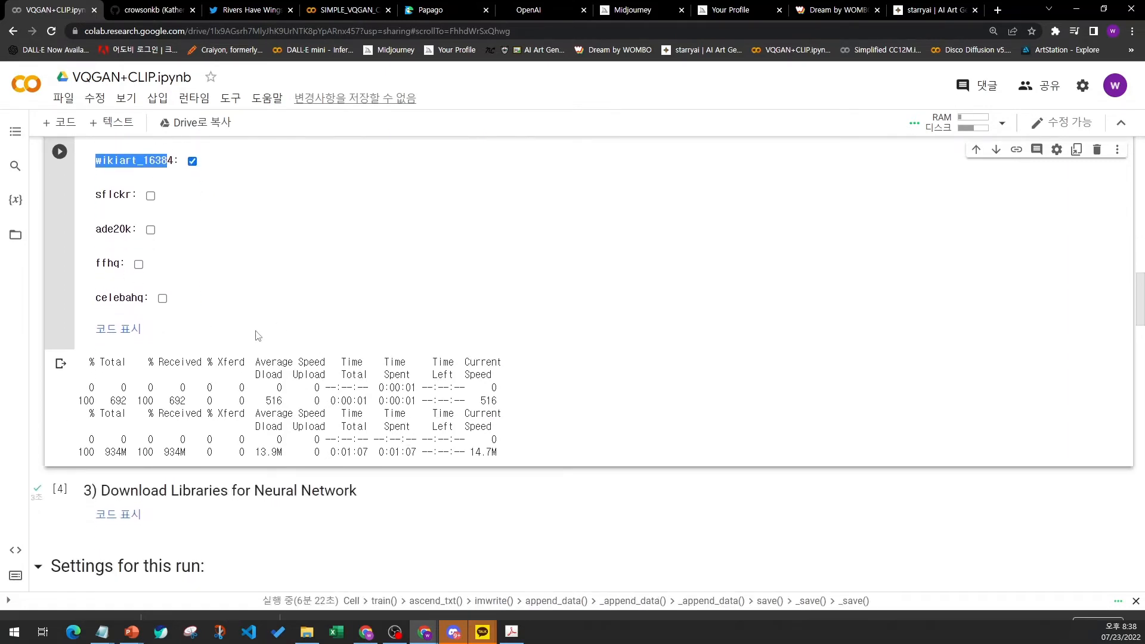
scroll(258, 333, down, 5)
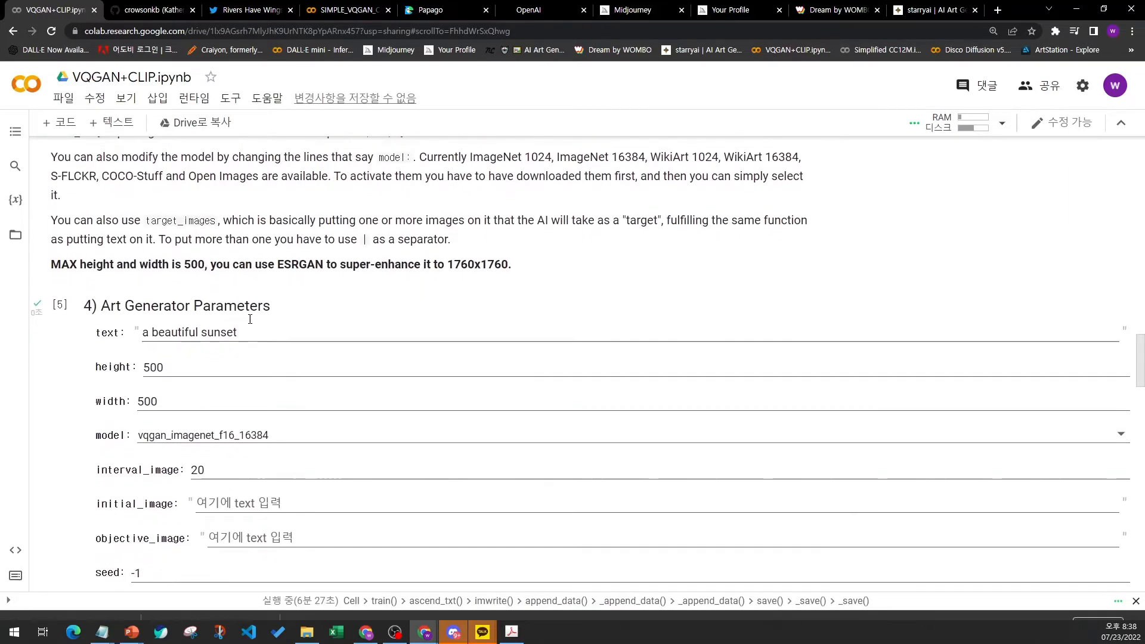
scroll(119, 279, up, 8)
scroll(143, 299, down, 9)
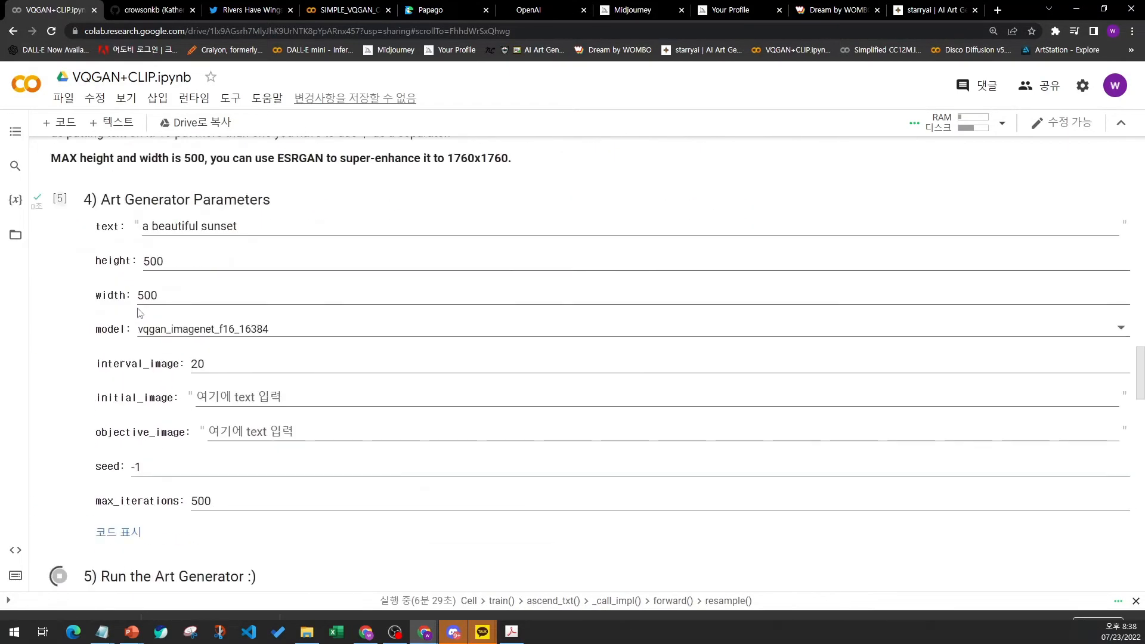
click(164, 314)
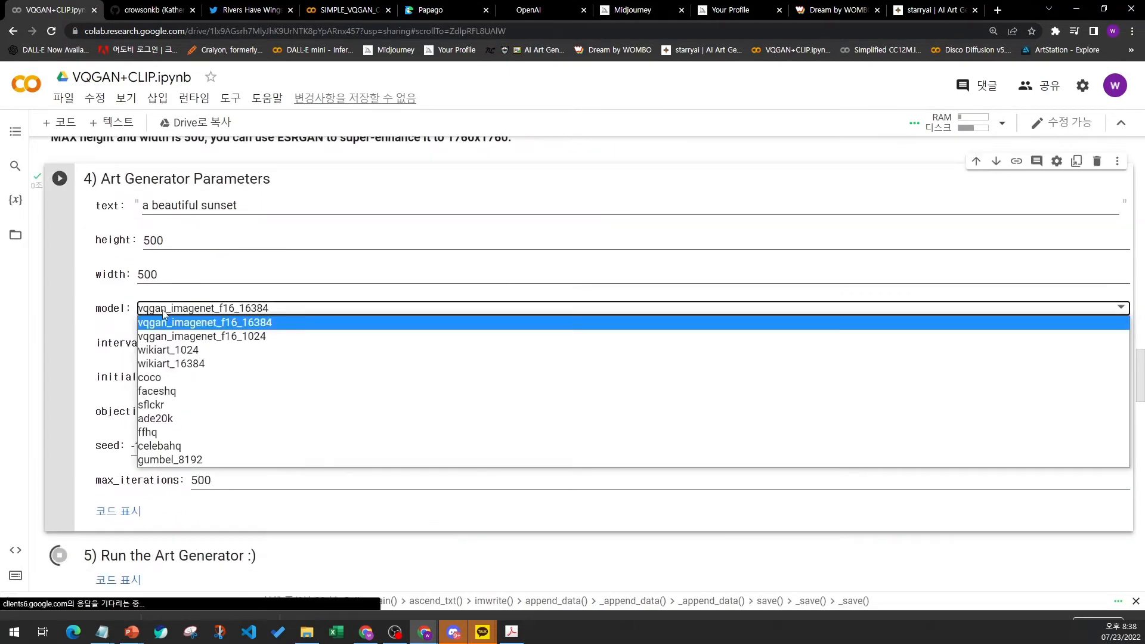
click(164, 363)
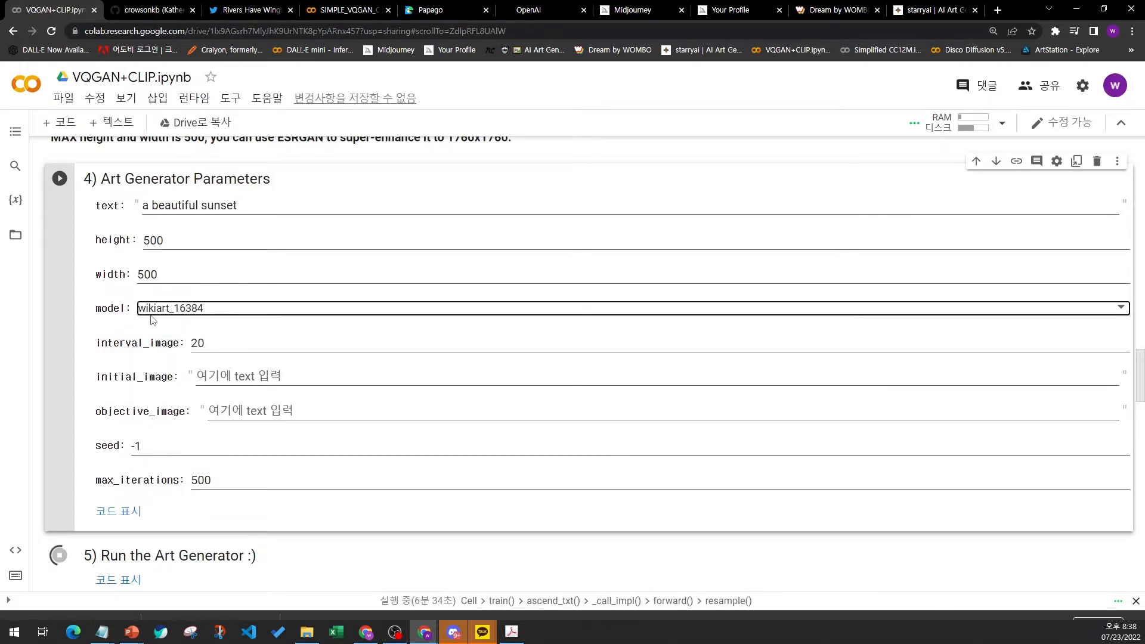
scroll(74, 286, up, 1)
scroll(75, 287, up, 6)
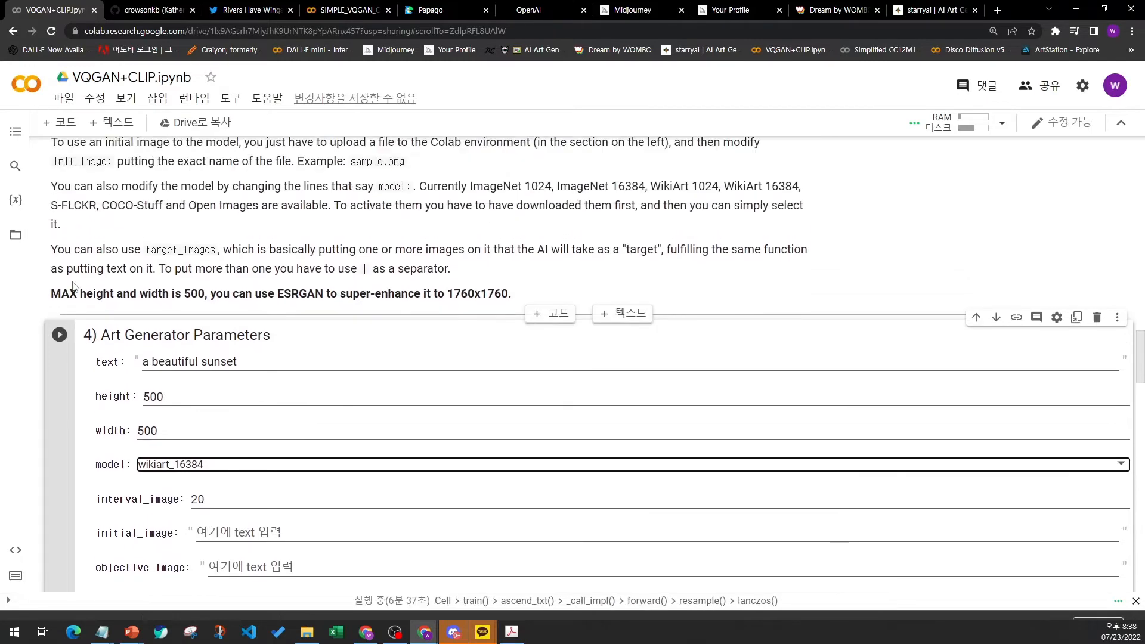
- Scroll back to review the model download selection and return to the Art Generator Parameters cell
scroll(75, 287, up, 10)
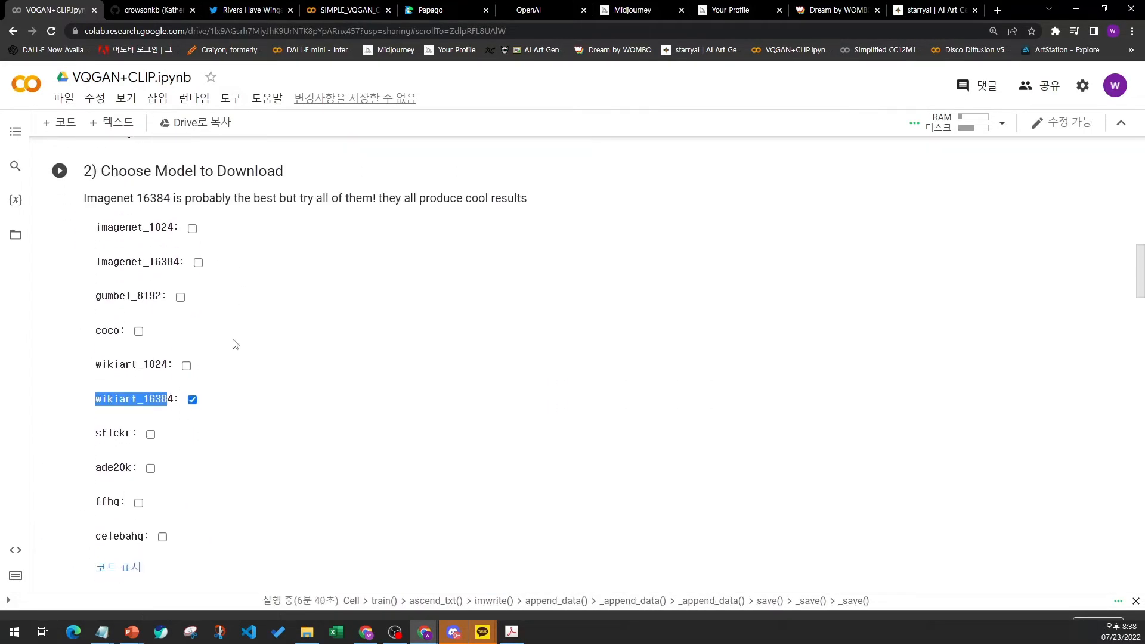
scroll(227, 319, down, 5)
scroll(194, 263, down, 1)
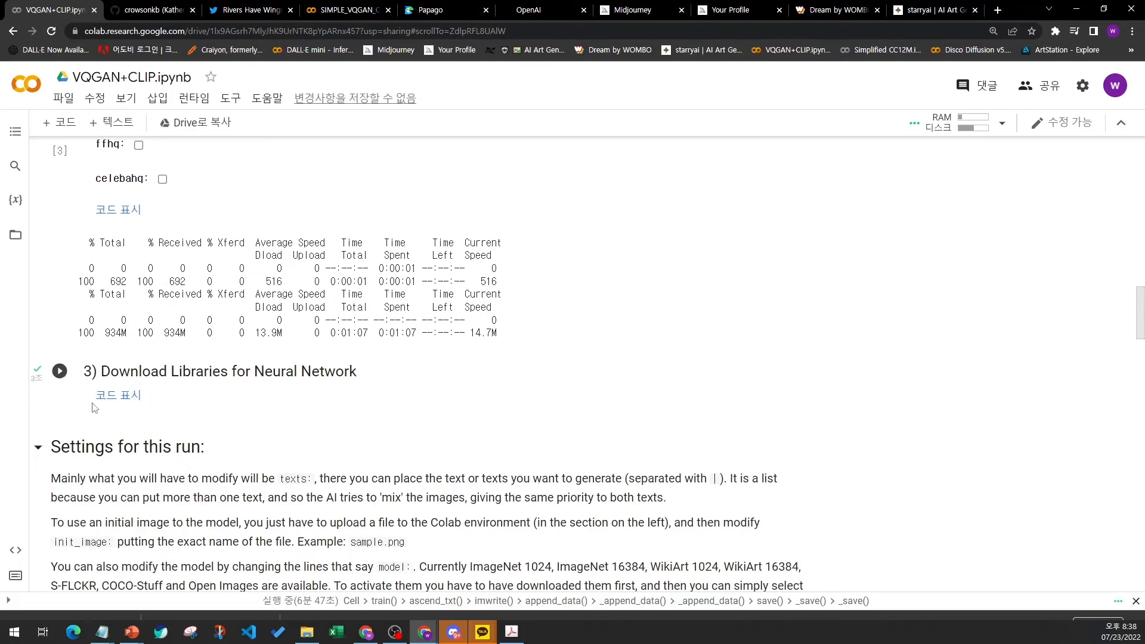
scroll(97, 464, down, 3)
scroll(98, 465, down, 4)
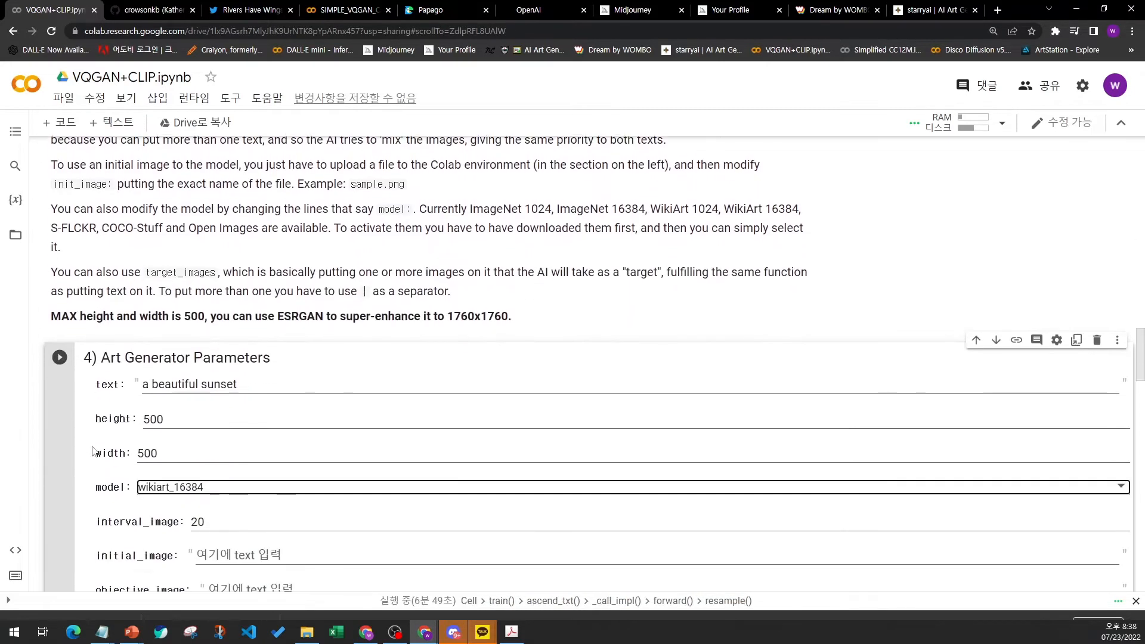
- Highlight the text, height and width parameter values in the Art Generator Parameters cell
drag(144, 324, 263, 318)
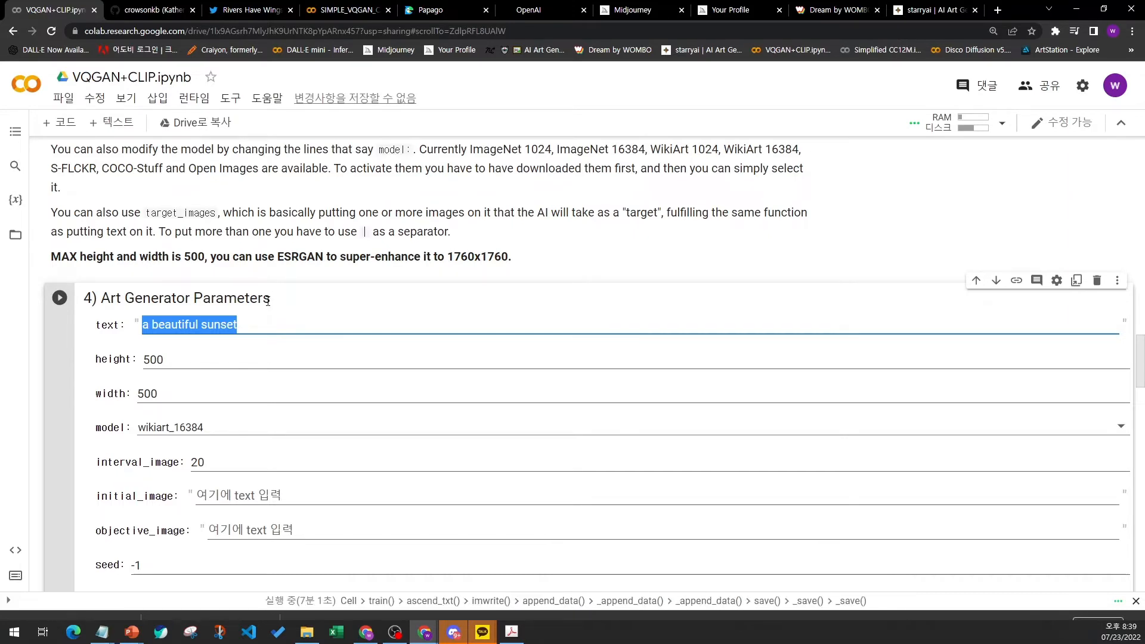
click(298, 324)
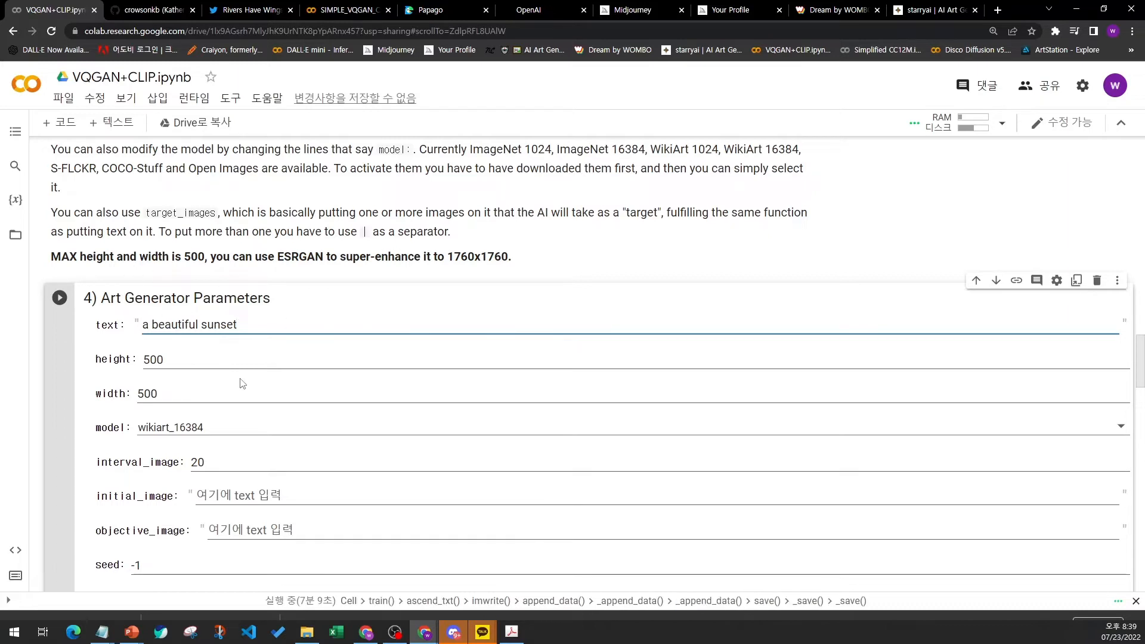
click(147, 361)
drag(145, 365, 186, 359)
click(135, 398)
double_click(135, 398)
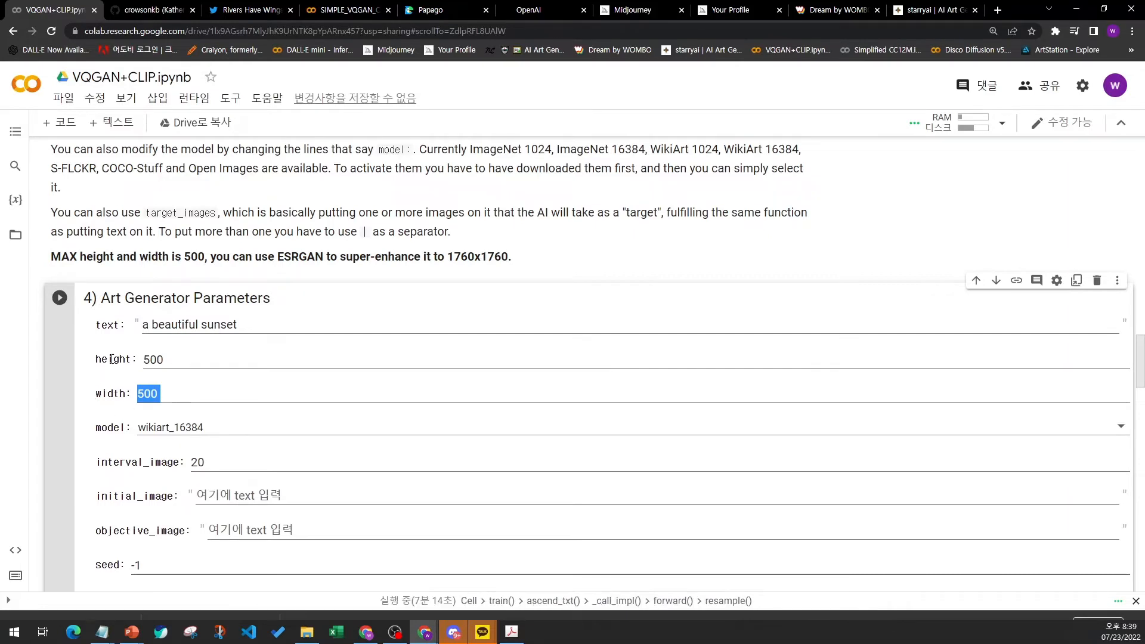
- Set the model to vqgan_imagenet_f16_16384 and highlight the interval_image parameter
click(170, 428)
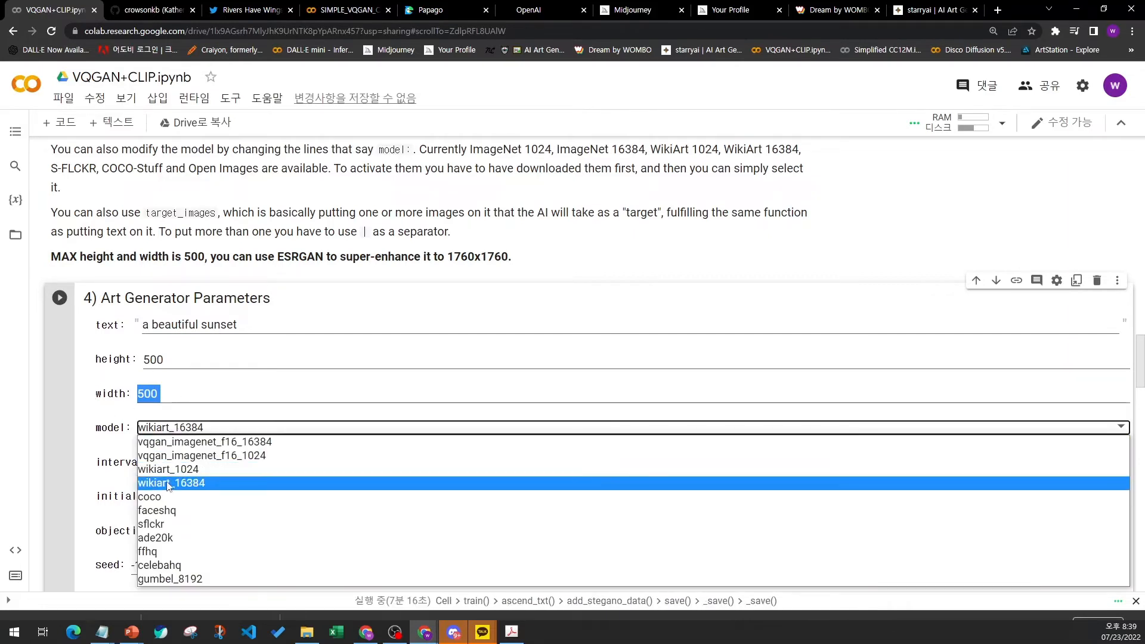
click(172, 442)
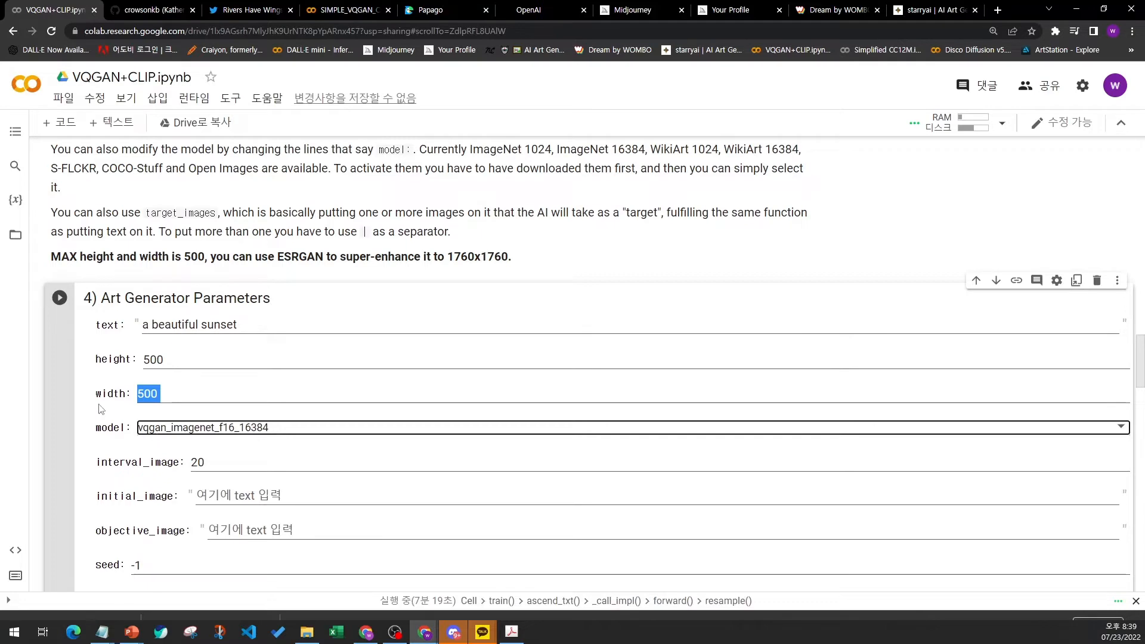
drag(95, 466, 206, 465)
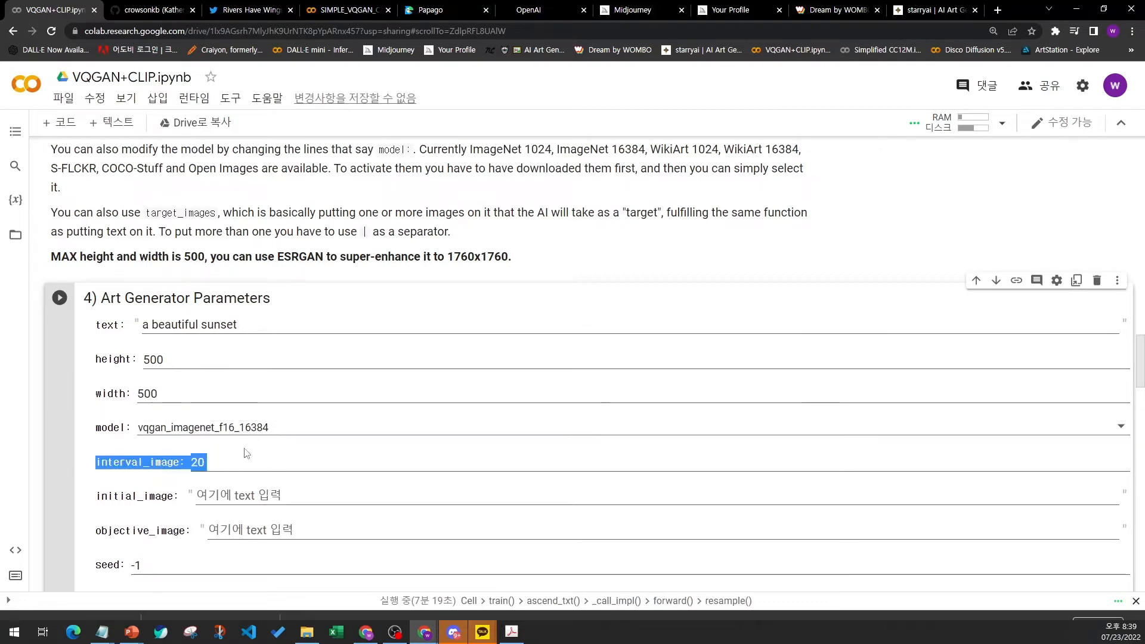
click(243, 460)
- Highlight the initial_image parameter label
scroll(243, 460, down, 1)
drag(97, 436, 170, 436)
click(170, 437)
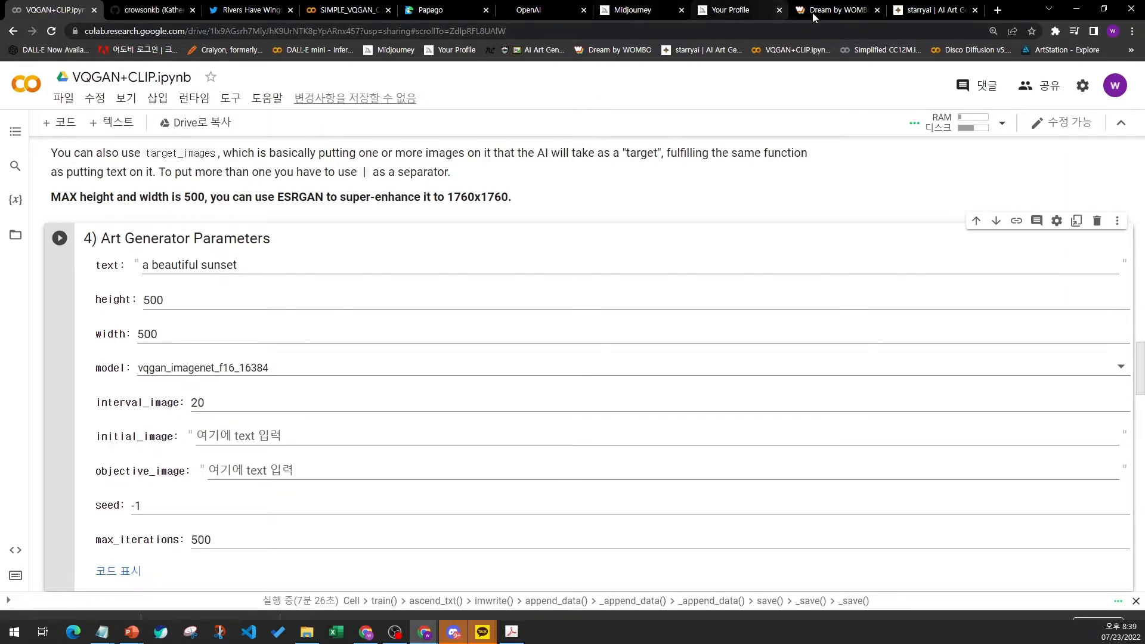
- Open the Create page in the starryai tab and return to the VQGAN+CLIP notebook tab
click(828, 12)
click(915, 11)
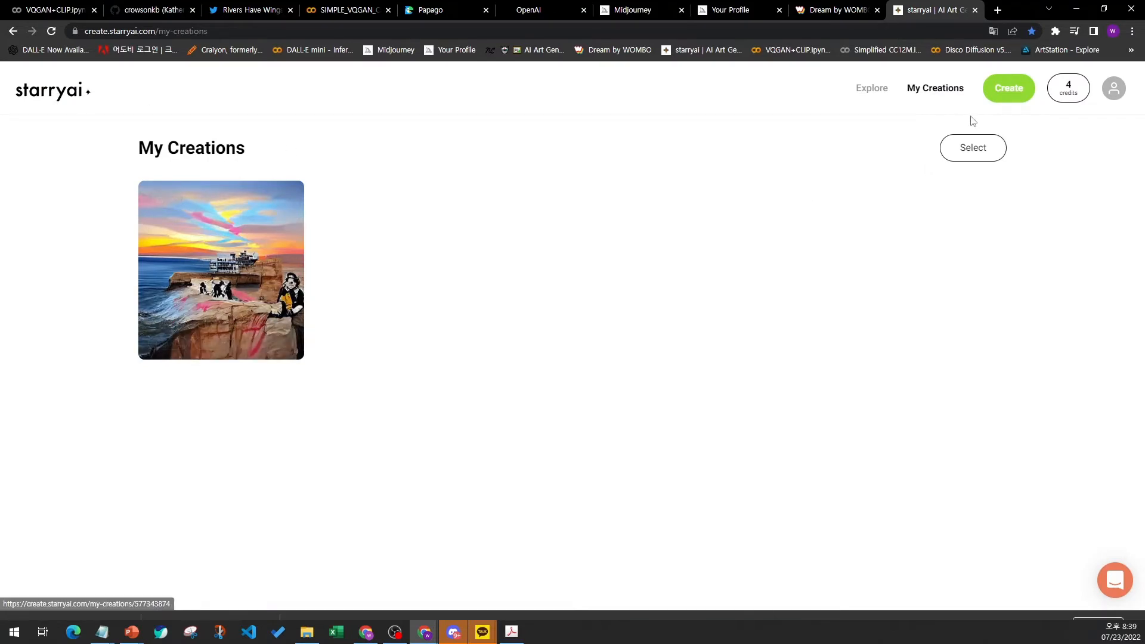
click(1009, 88)
click(476, 263)
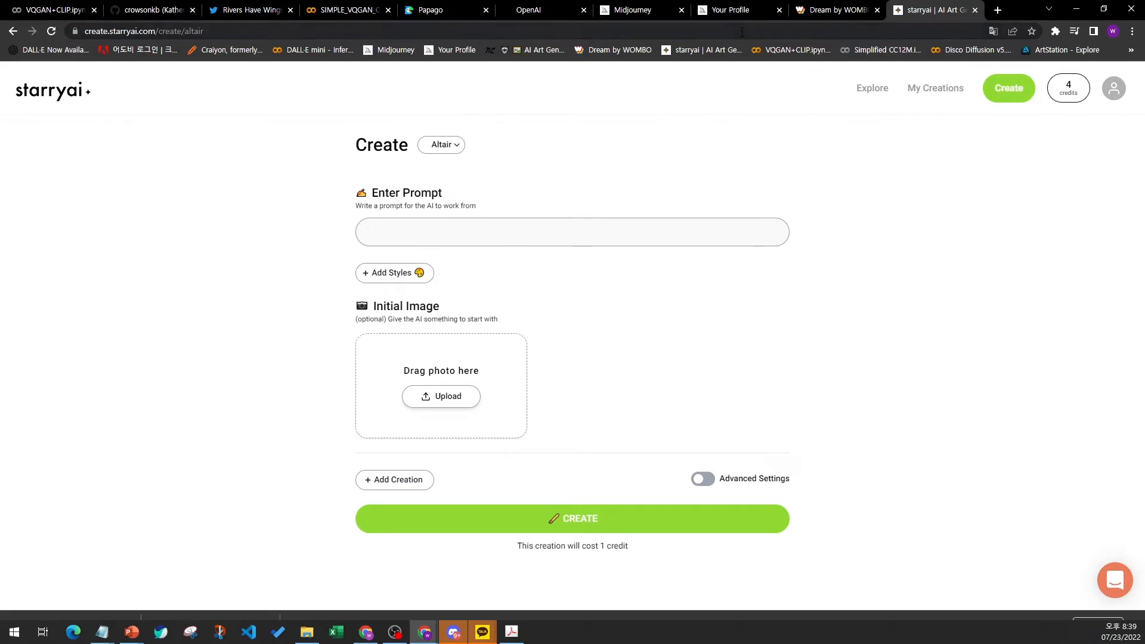
click(47, 10)
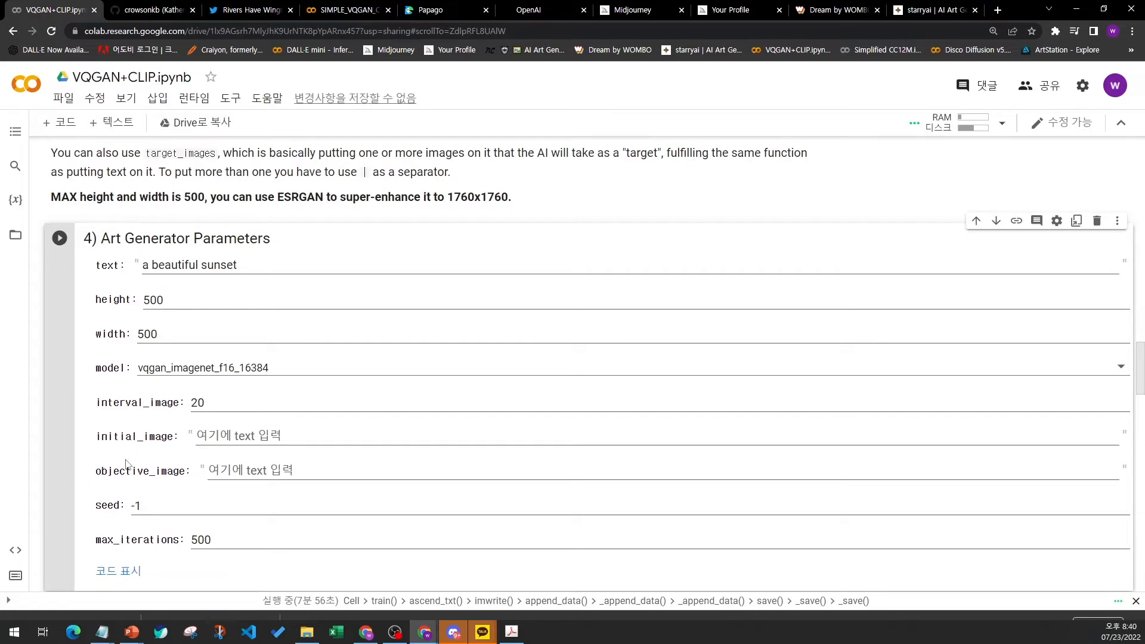
- Open the notebook's file browser and upload the image 2.PNG into the session storage
drag(98, 437, 178, 438)
click(110, 310)
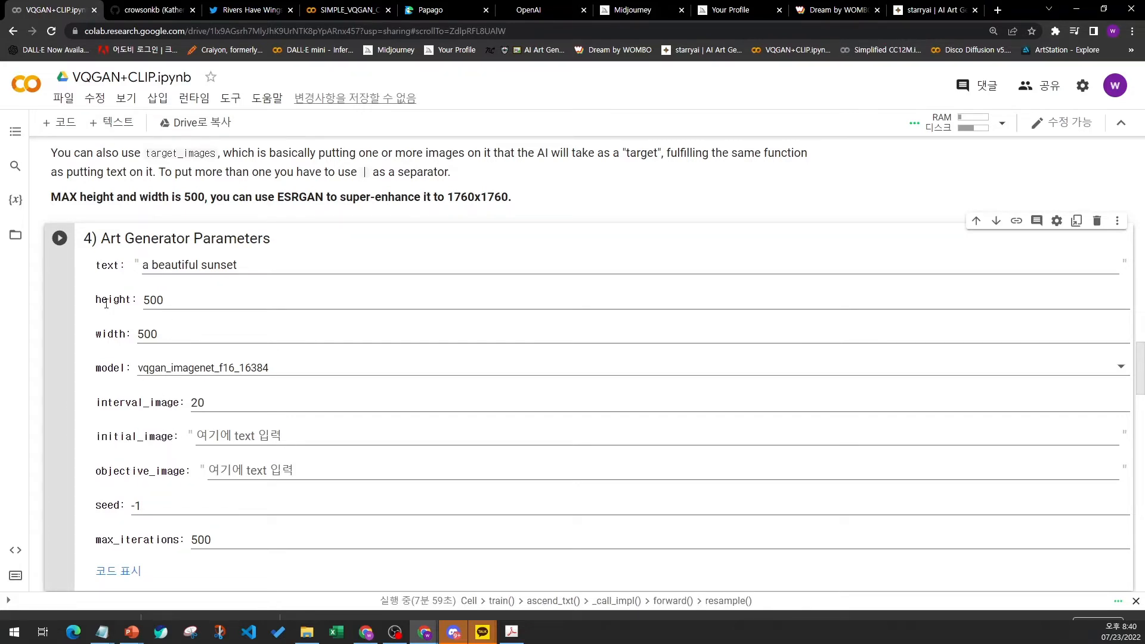
click(14, 236)
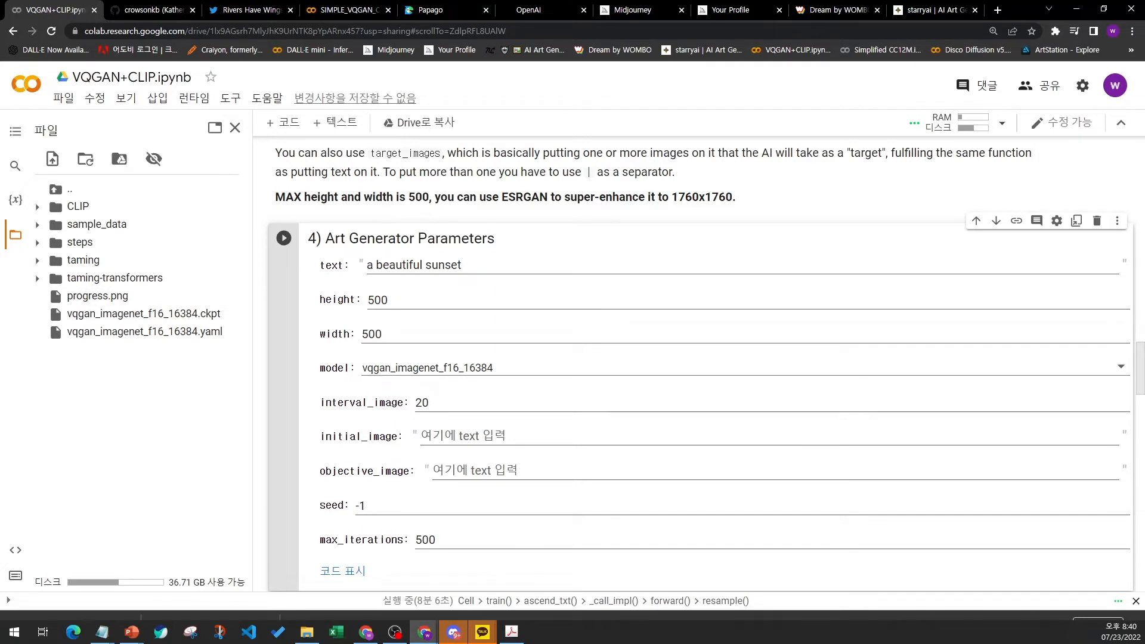
key(alt+Tab)
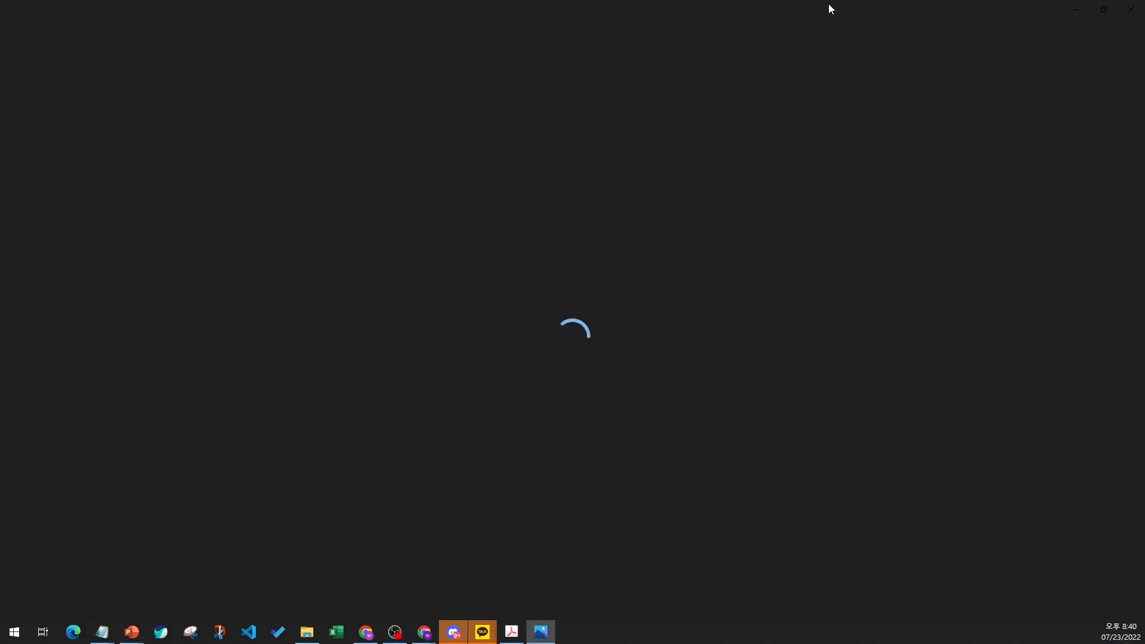
drag(746, 19, 1144, 221)
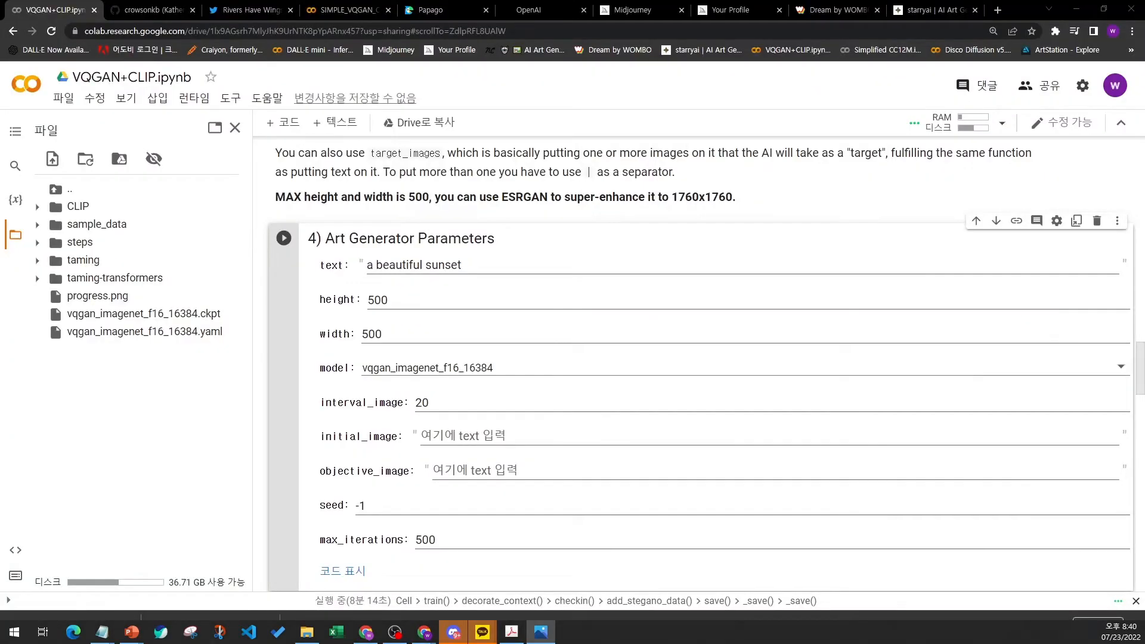
key(alt+F4)
drag(922, 322, 119, 298)
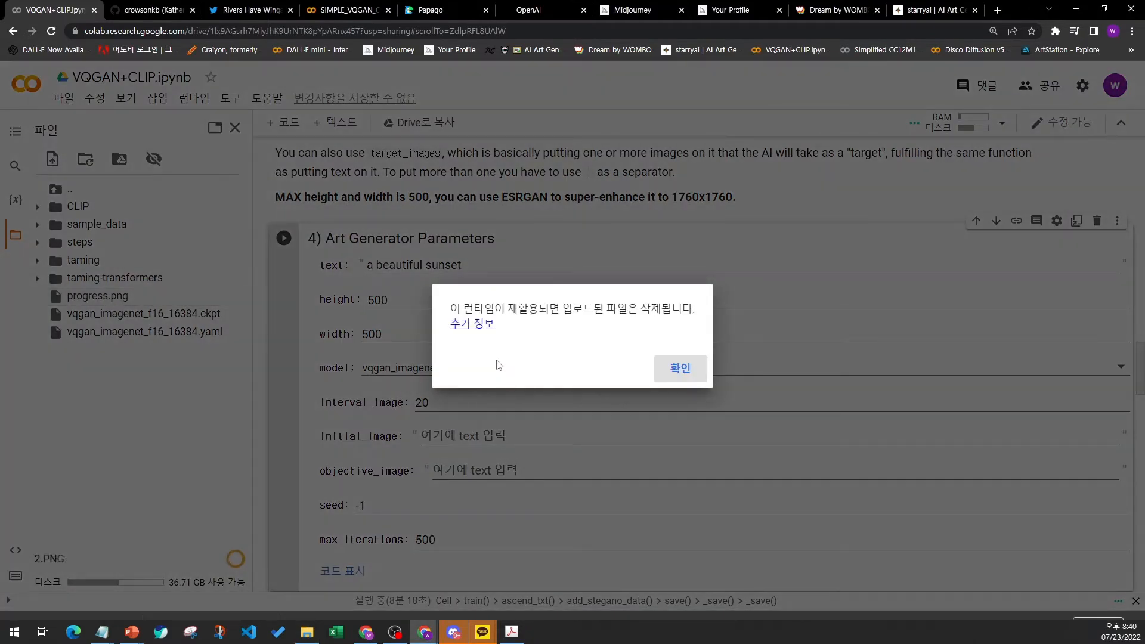
click(665, 374)
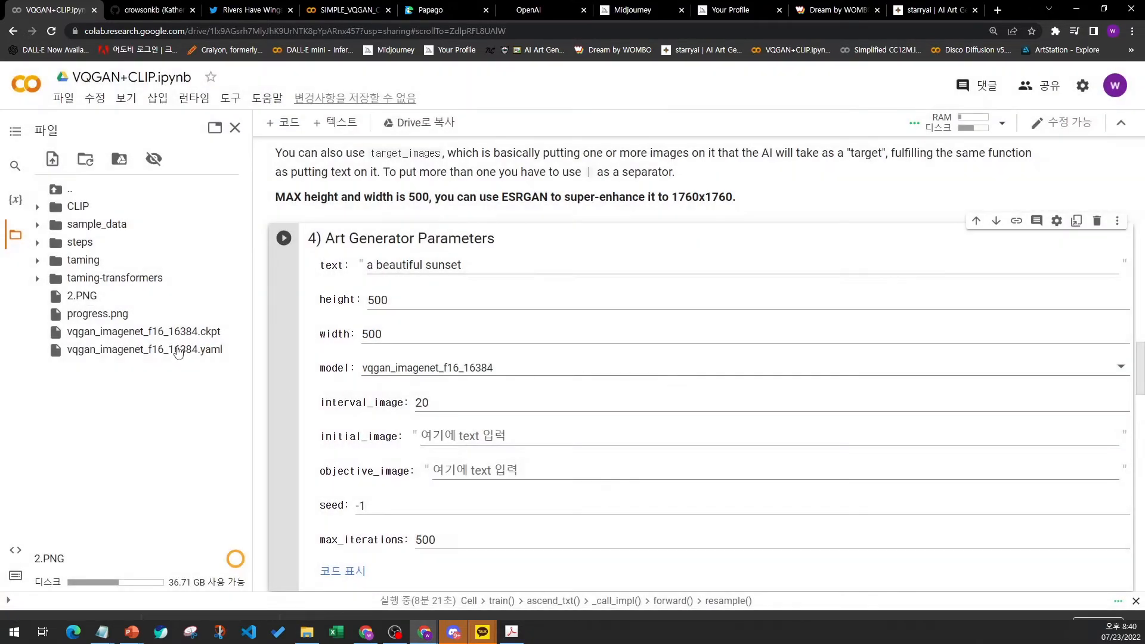
right_click(244, 300)
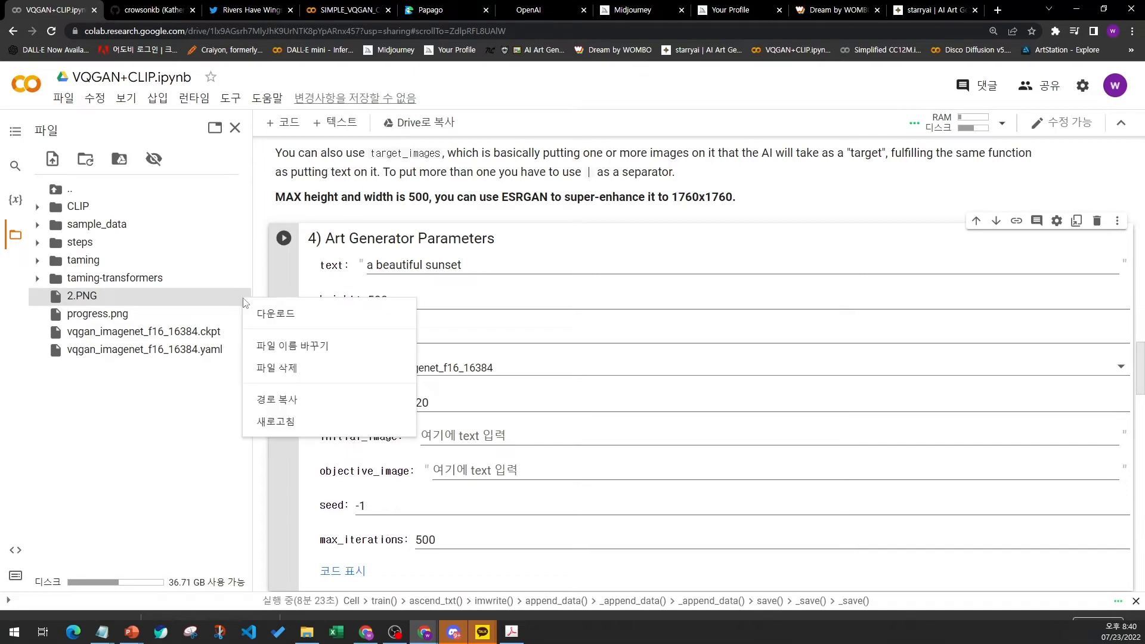
click(277, 351)
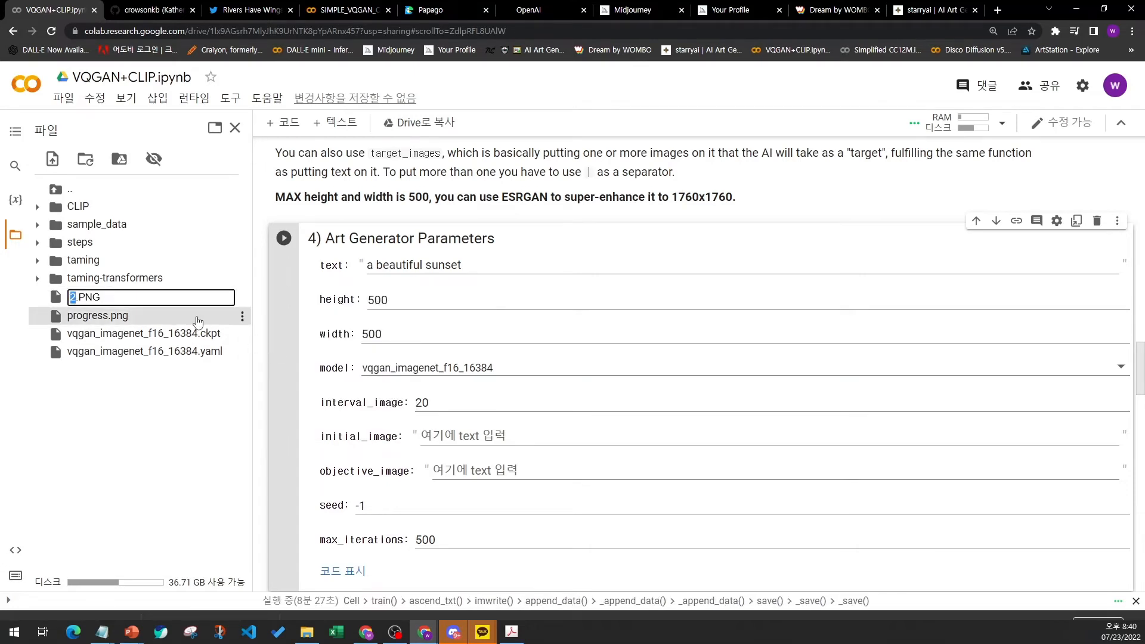
key(Return)
- Copy the path of 2.PNG and paste it into the initial_image field as /content/2.PNG
click(242, 296)
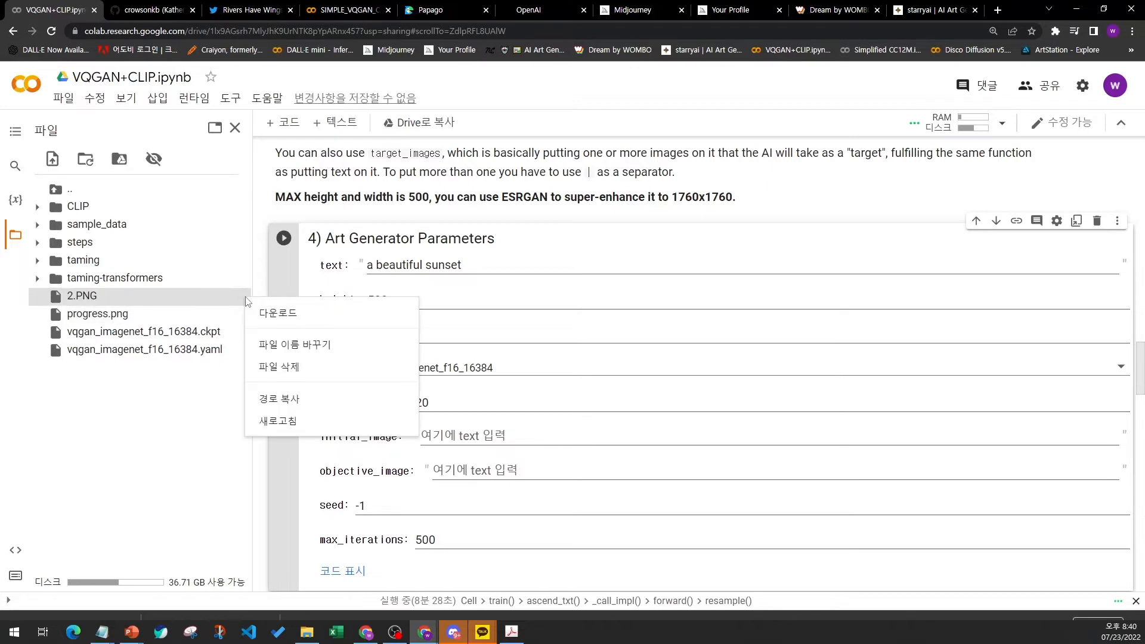
click(280, 398)
click(455, 440)
right_click(455, 440)
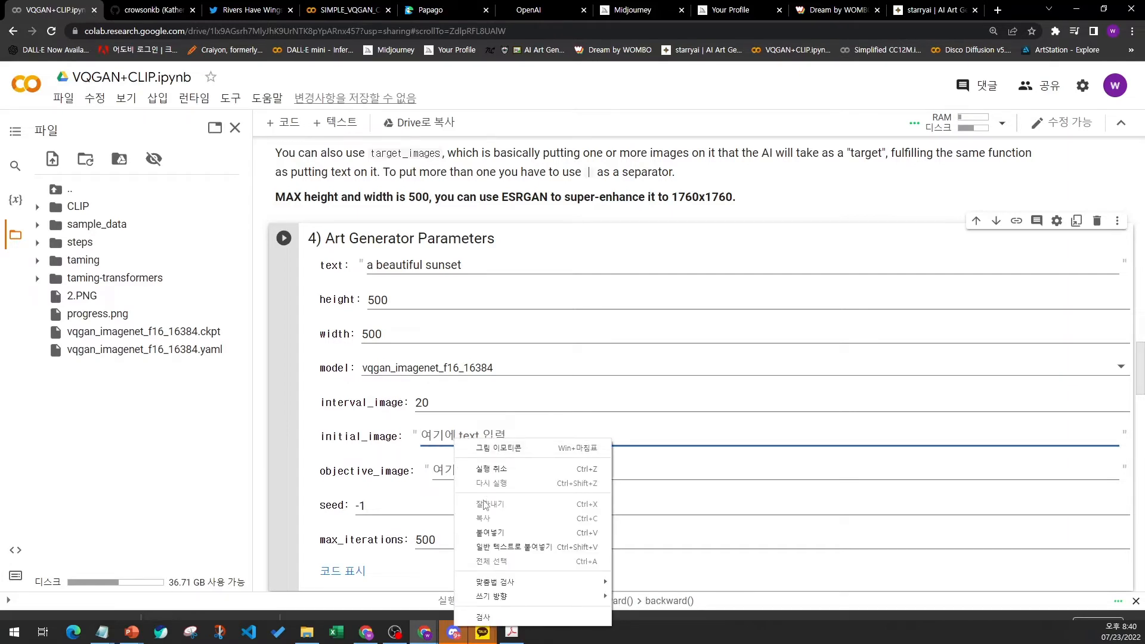
click(483, 532)
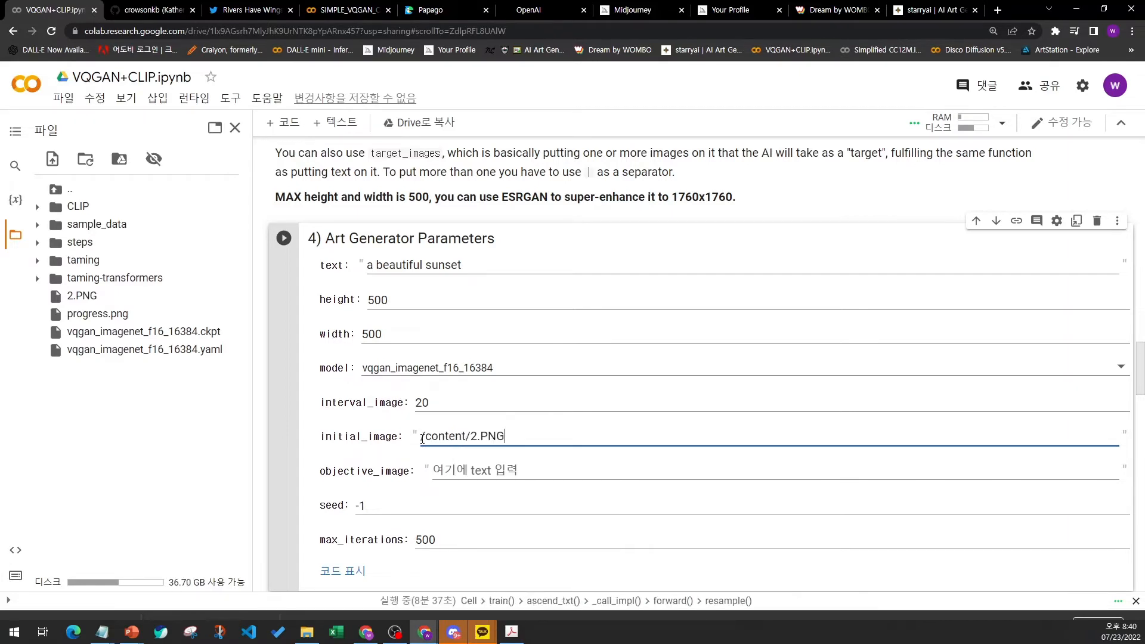
- Highlight the initial_image path and the seed parameter value
drag(422, 440, 533, 439)
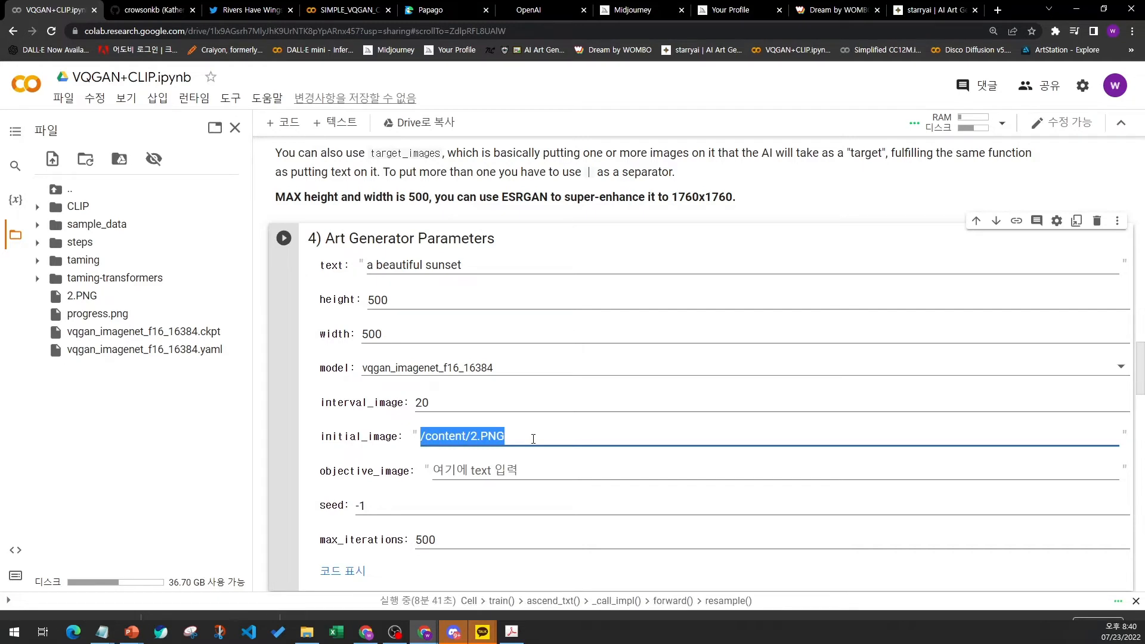
scroll(533, 439, down, 2)
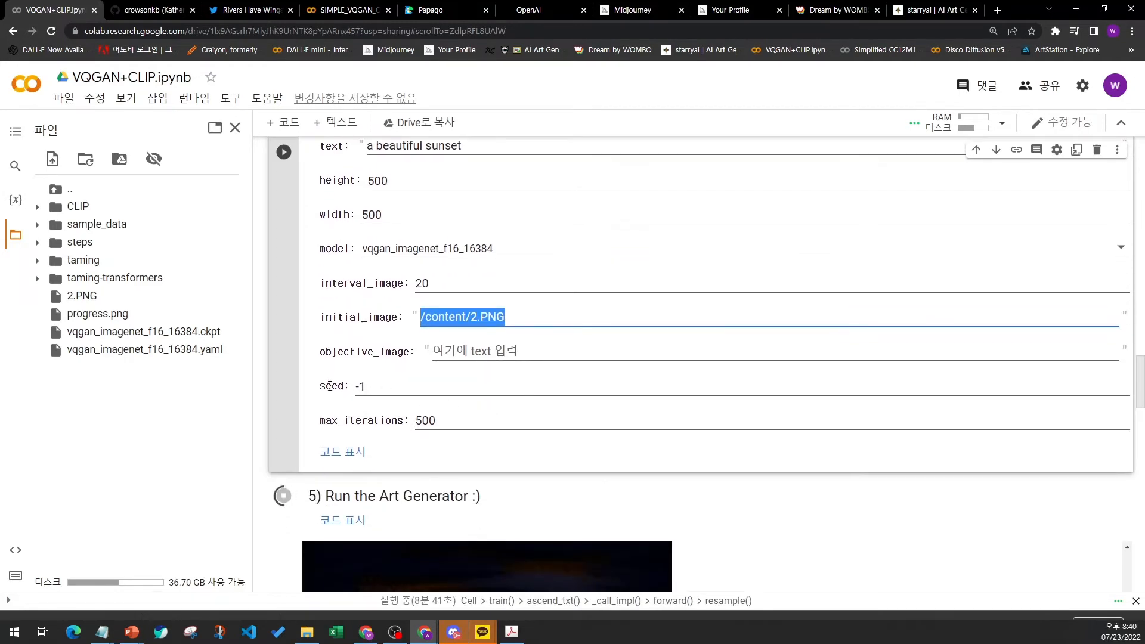
drag(365, 387, 347, 386)
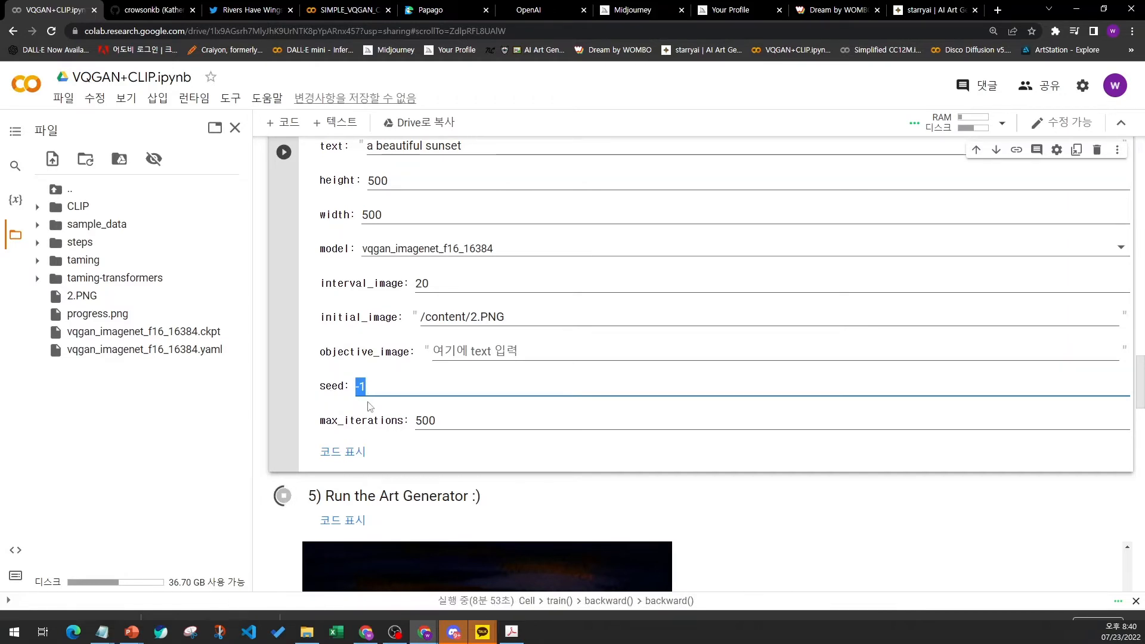
click(375, 382)
- Set max_iterations to 1000
scroll(357, 372, down, 1)
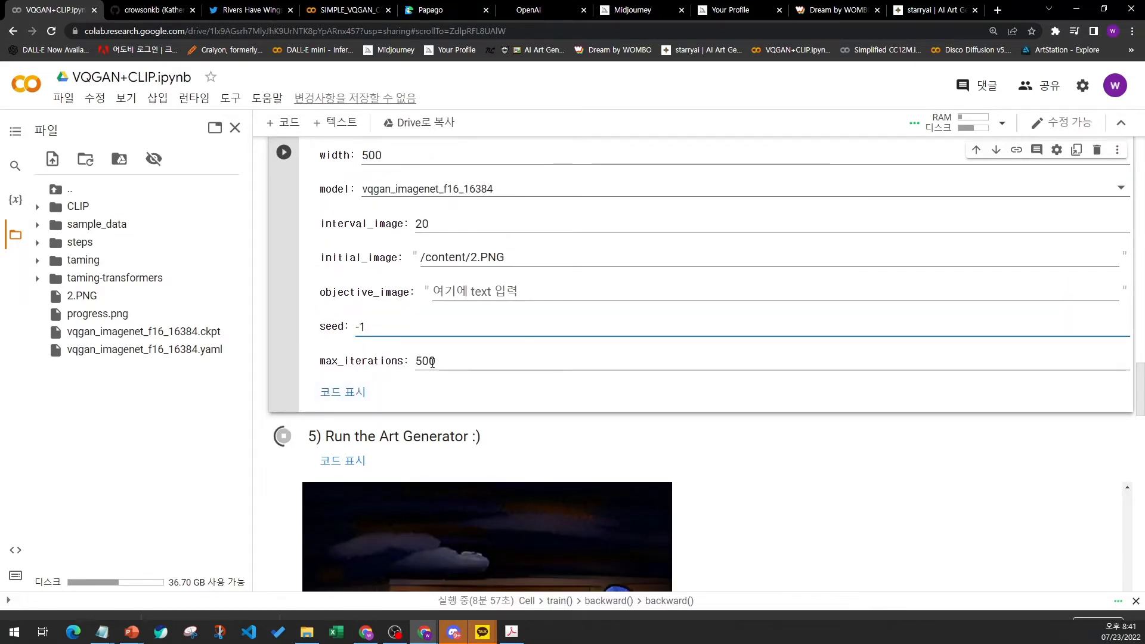
click(441, 360)
click(441, 360)
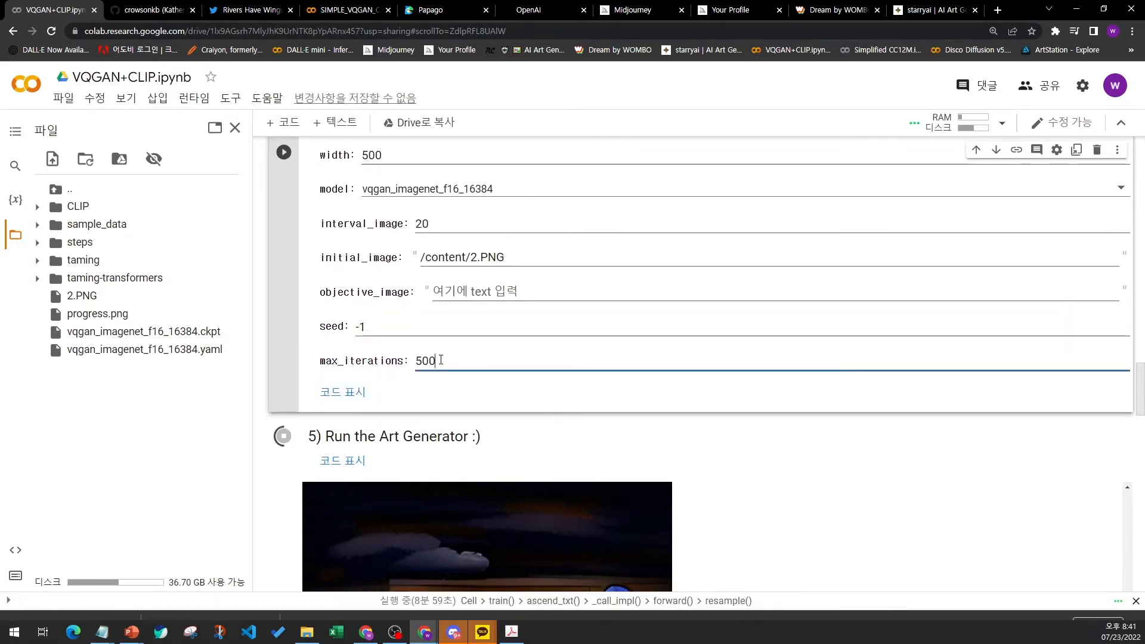
text(0)
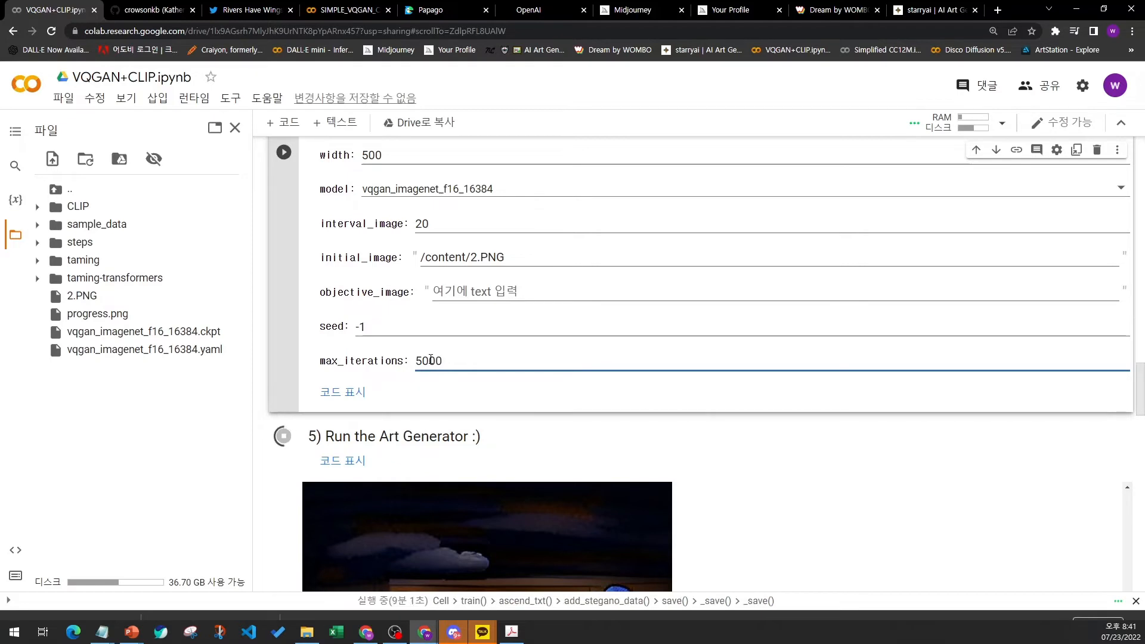
key(Home)
key(shift+Right)
text(1)
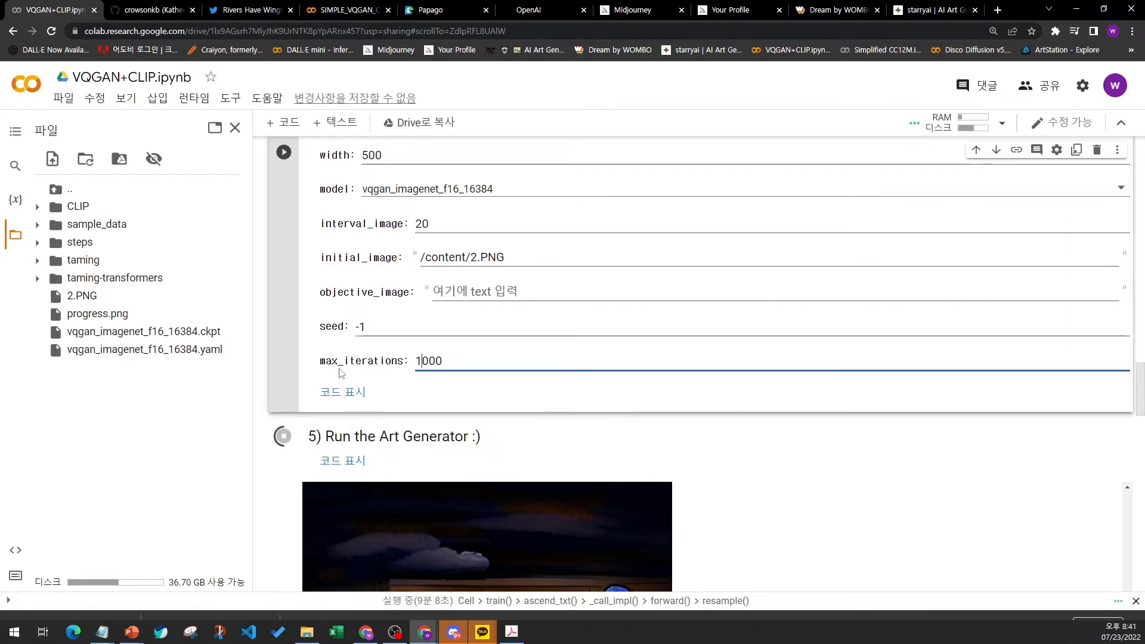
- Scroll through the progress images in the Run the Art Generator output
scroll(335, 366, down, 3)
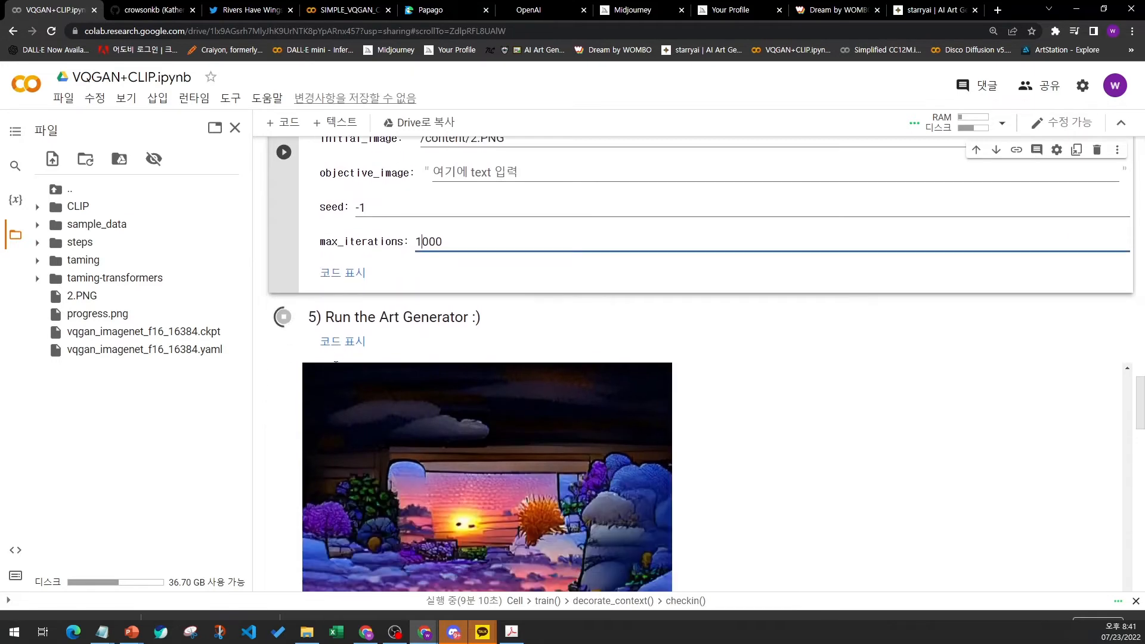
scroll(335, 366, down, 2)
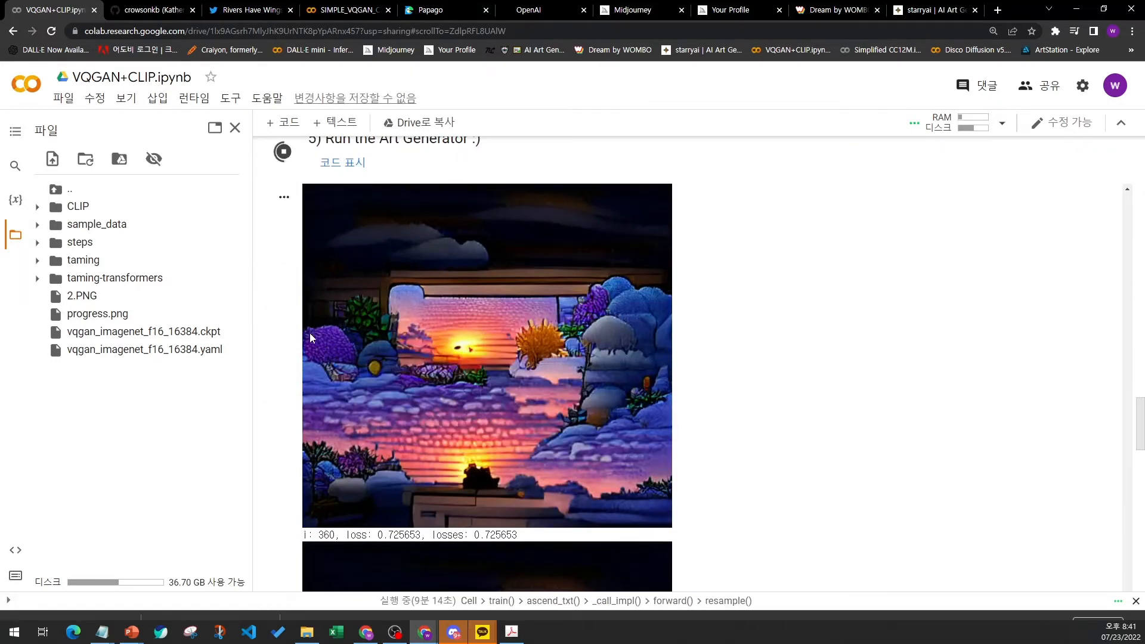
scroll(303, 378, down, 5)
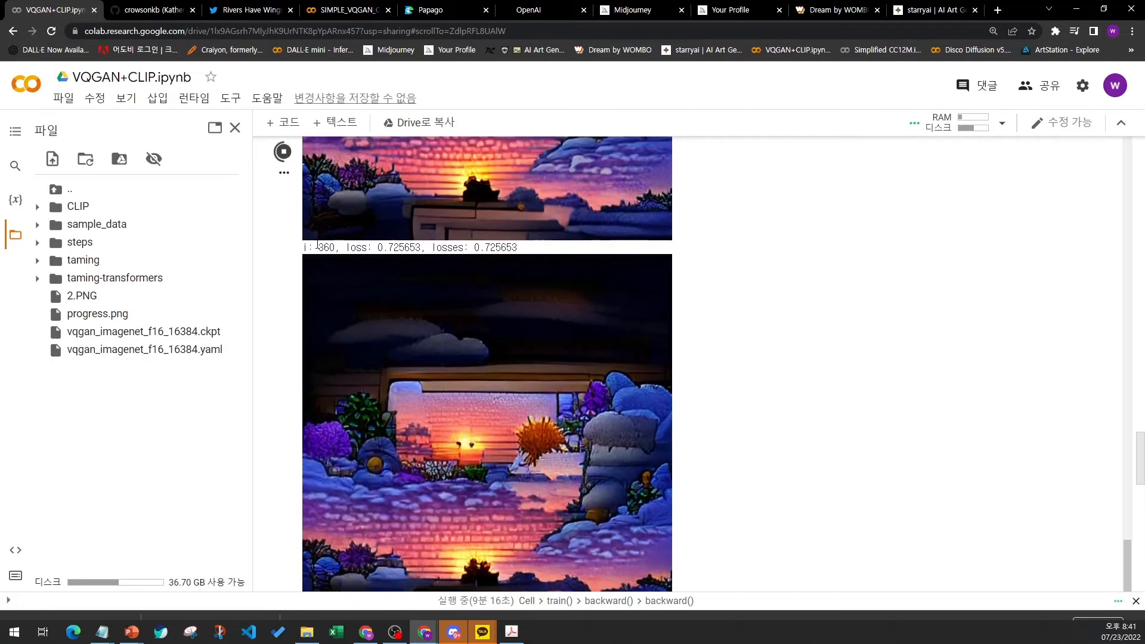
scroll(303, 323, down, 3)
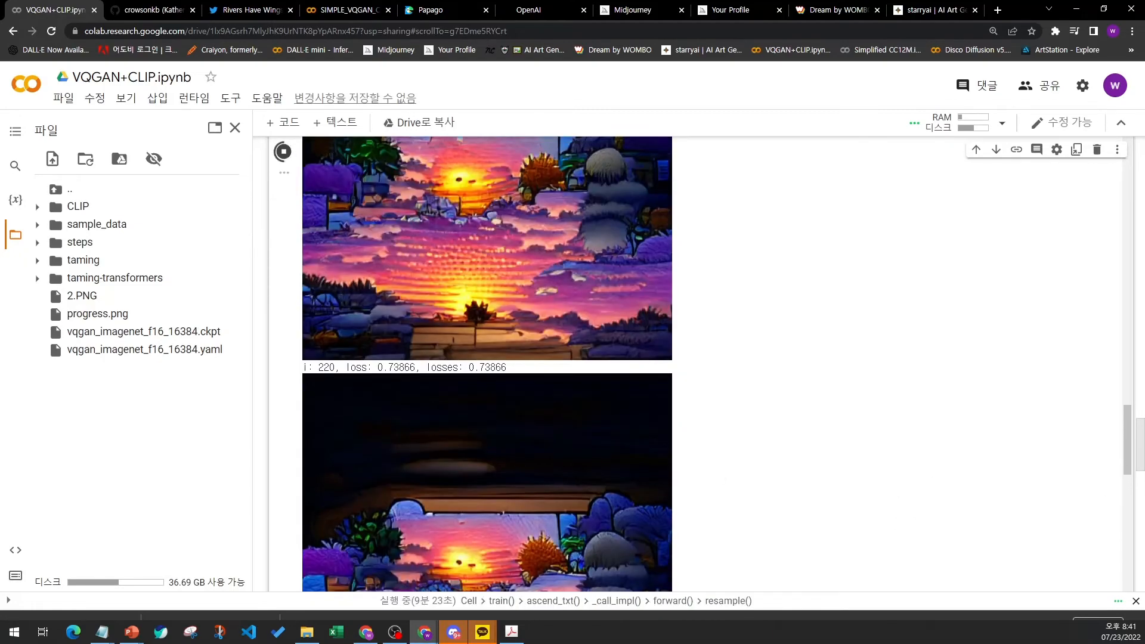
- Review the generated frames in the Art Generator output, from the first iteration down to the latest one
drag(1126, 459, 1130, 152)
scroll(786, 445, up, 5)
scroll(535, 421, up, 12)
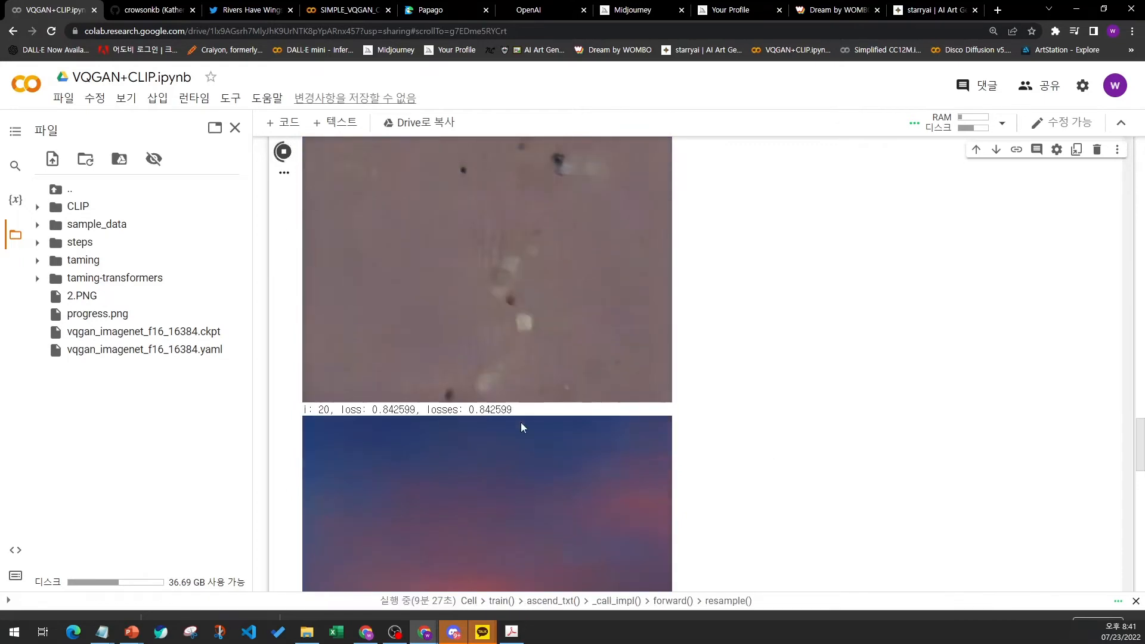
scroll(442, 415, down, 1)
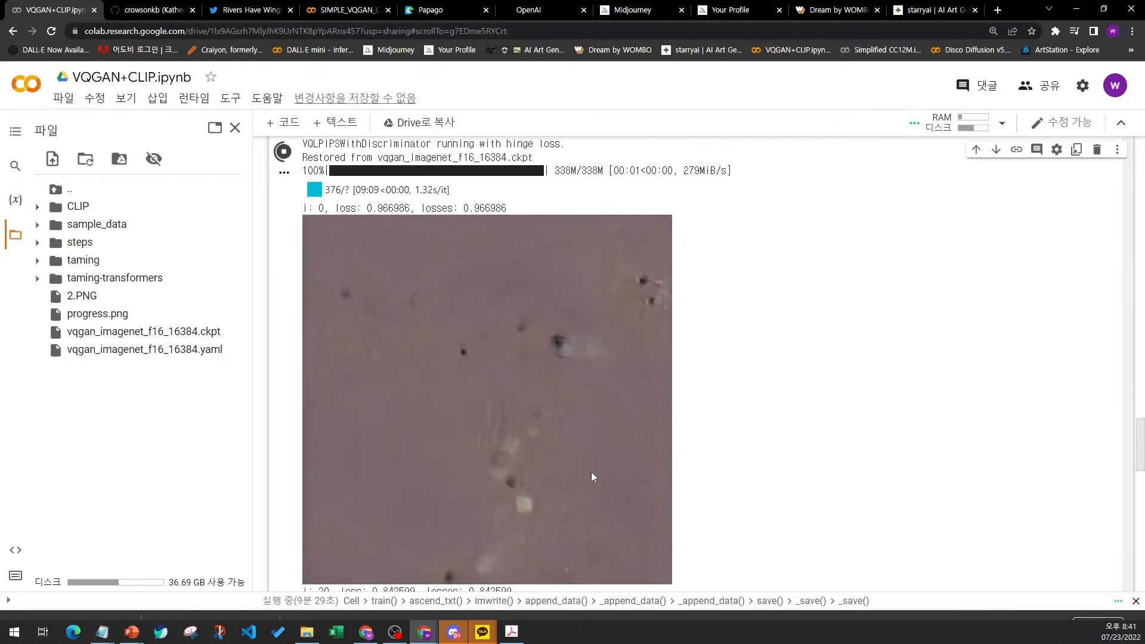
scroll(531, 430, down, 1)
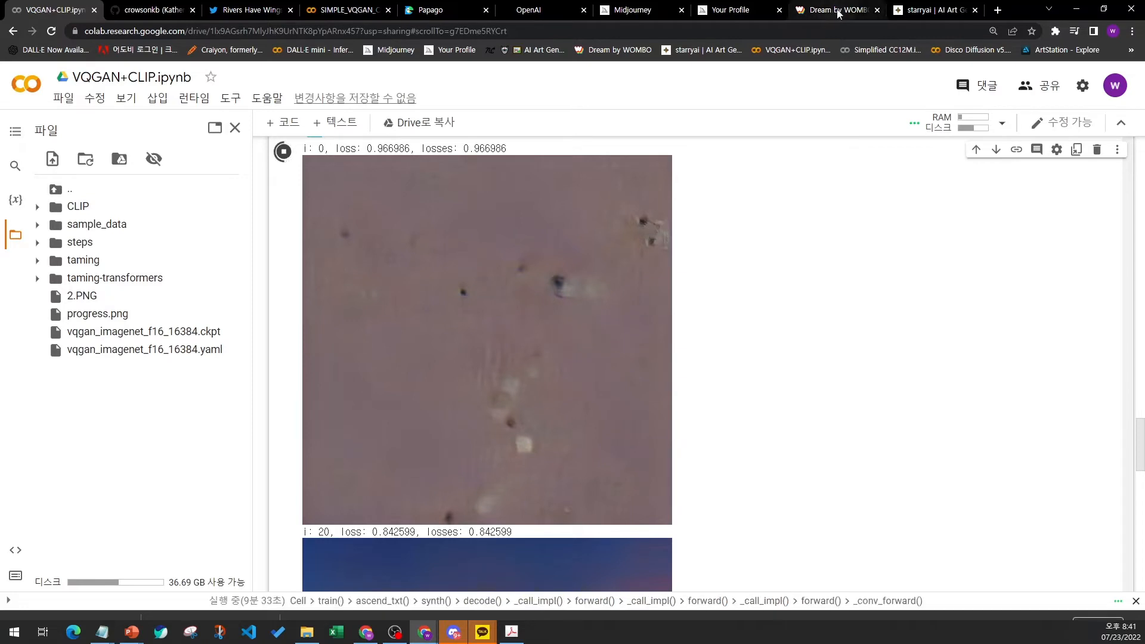
click(917, 12)
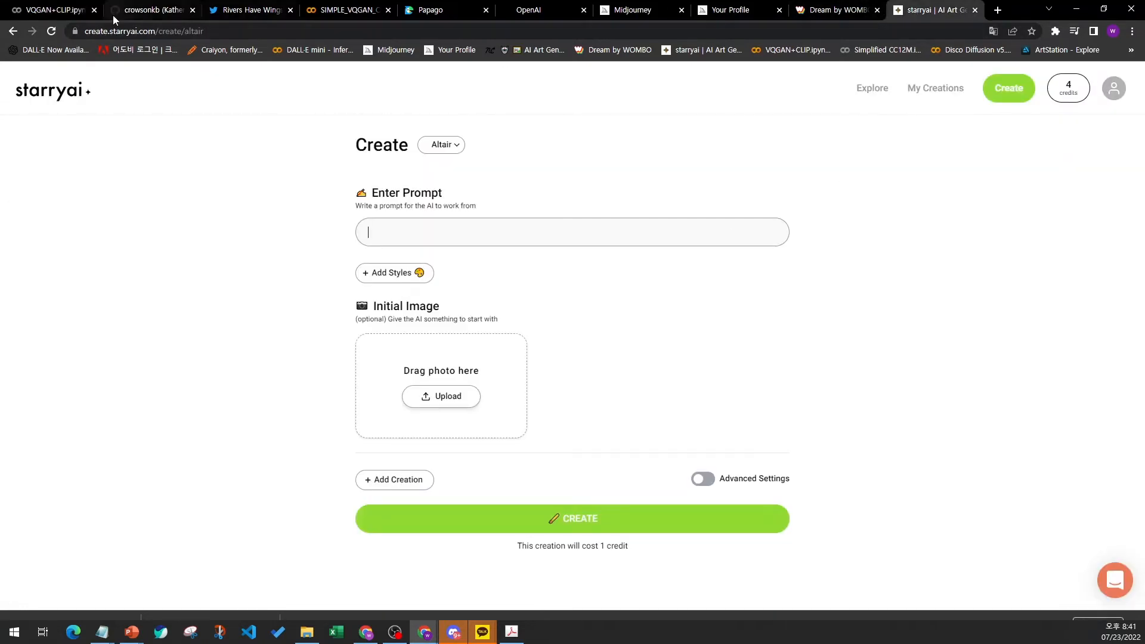
click(43, 11)
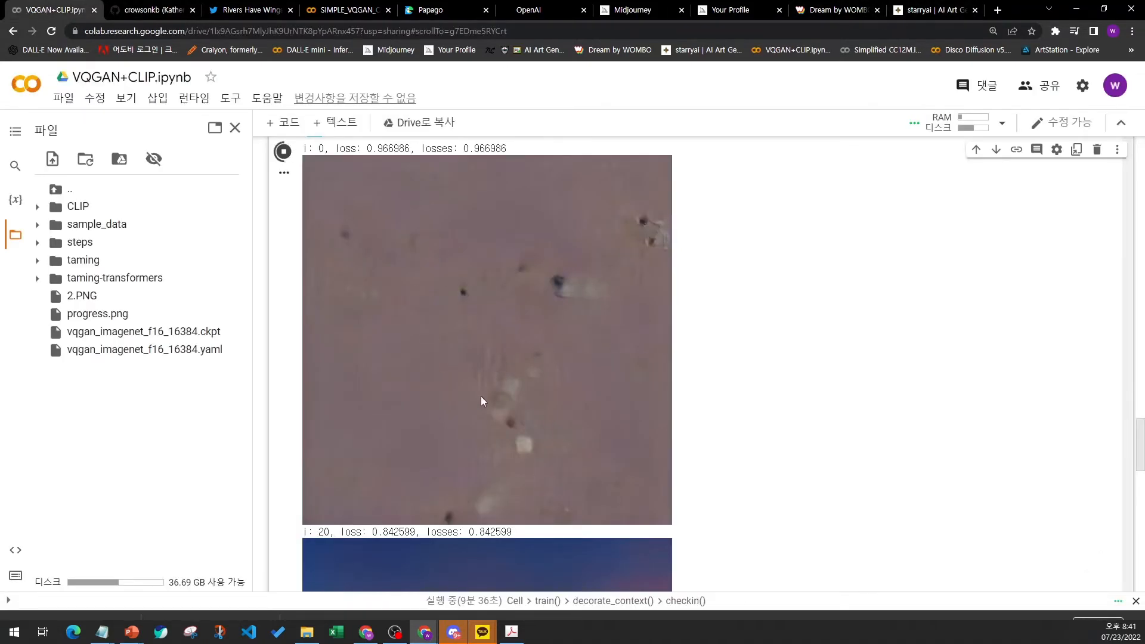
scroll(528, 334, down, 4)
scroll(514, 389, down, 8)
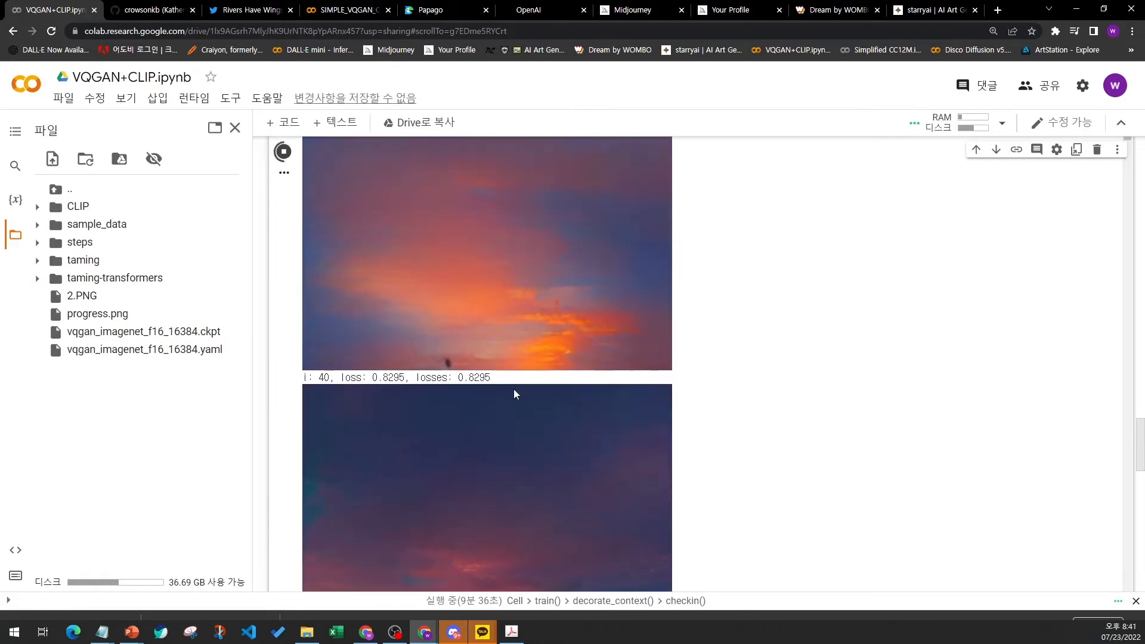
scroll(507, 376, up, 6)
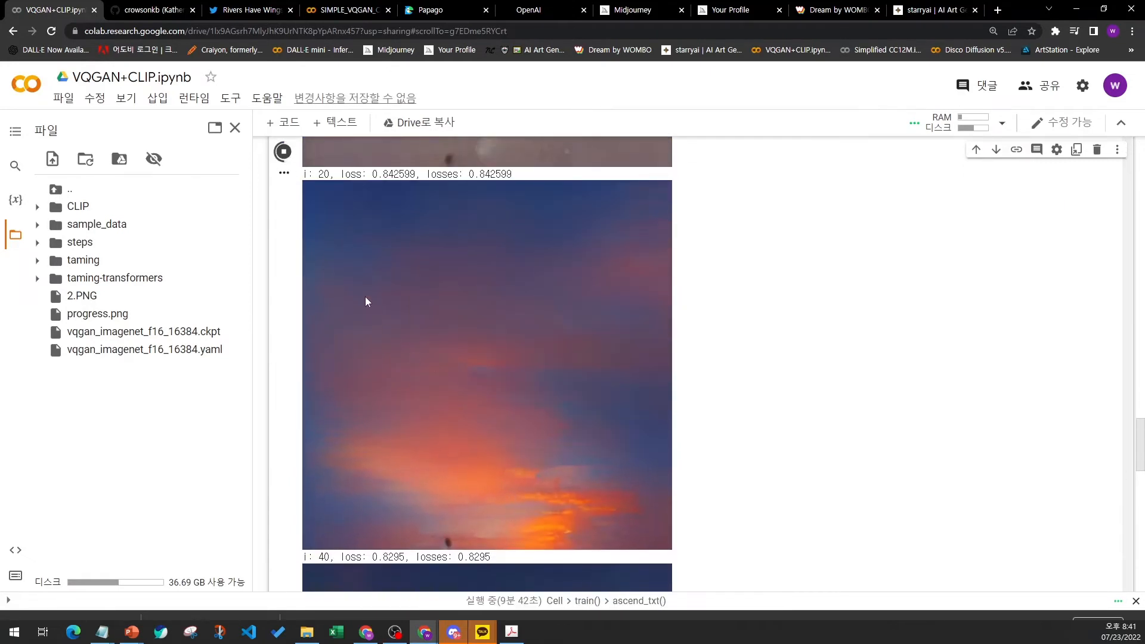
scroll(366, 300, down, 2)
scroll(450, 334, down, 9)
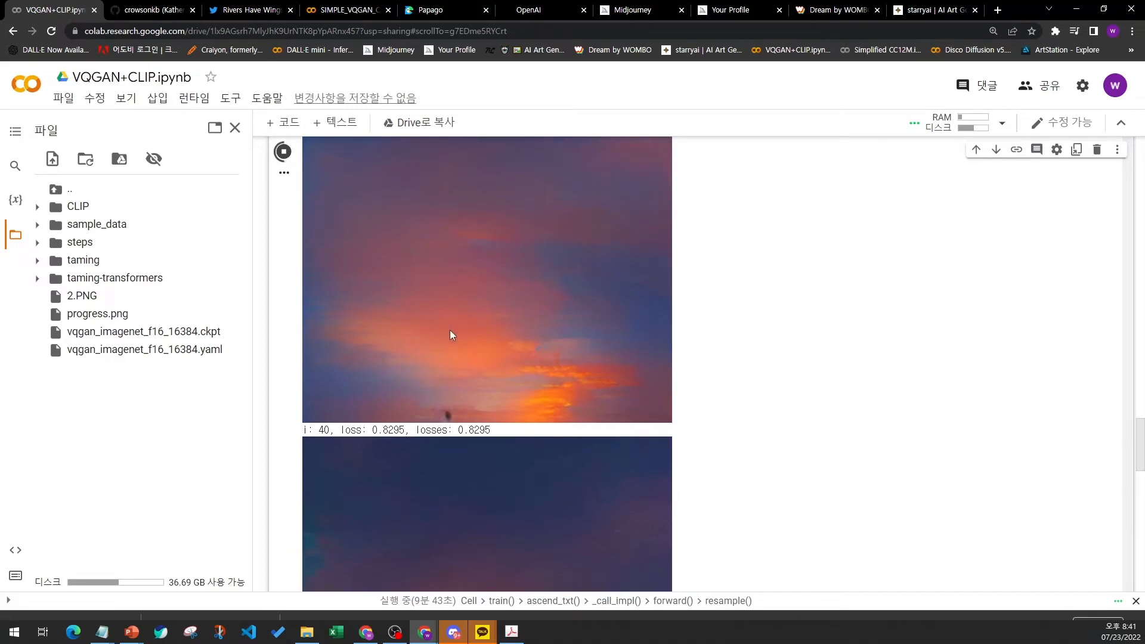
scroll(450, 331, down, 20)
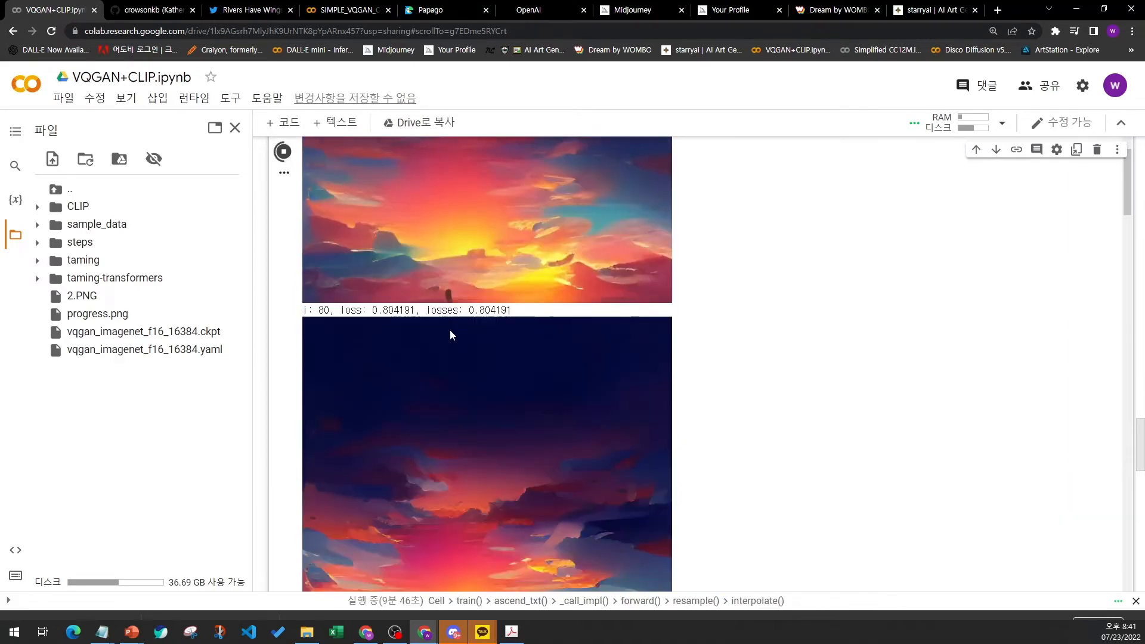
scroll(450, 330, down, 5)
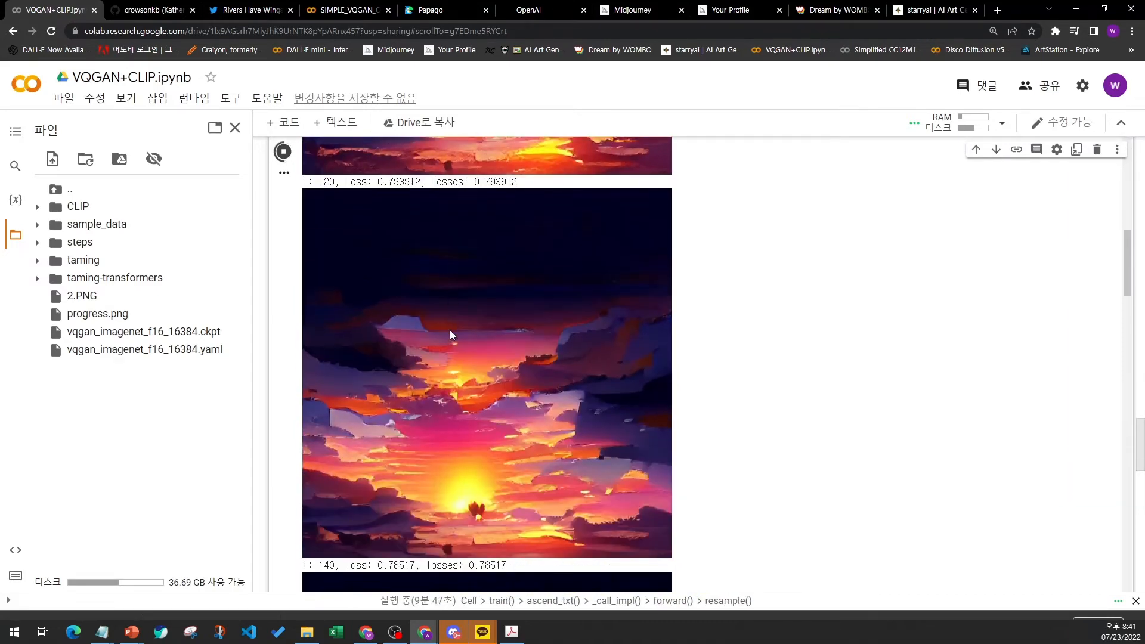
scroll(489, 358, down, 8)
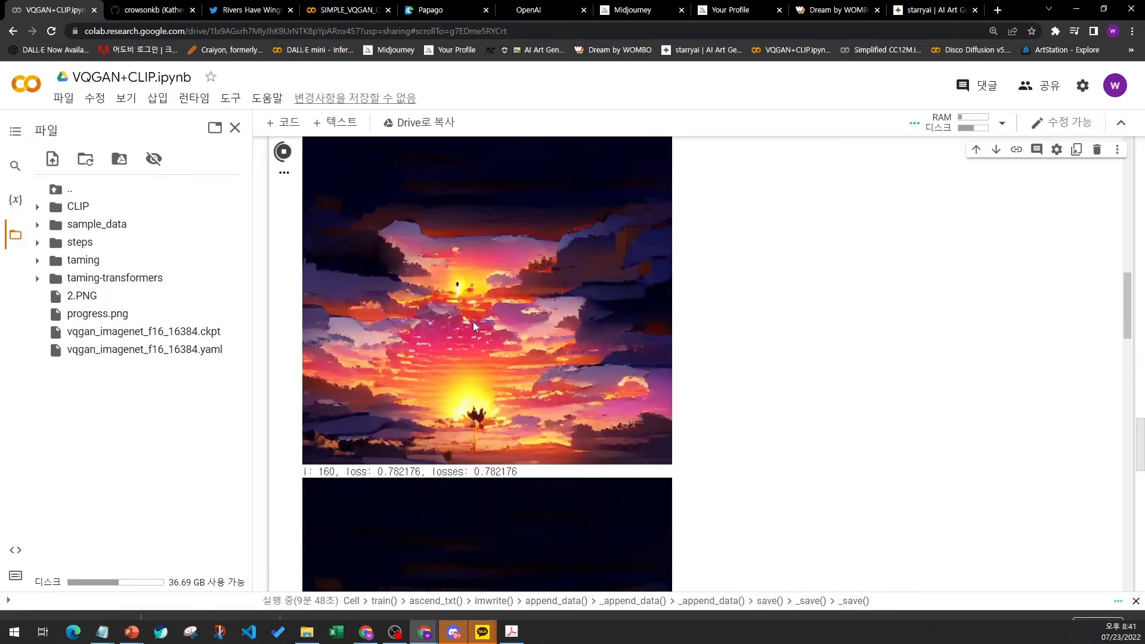
scroll(468, 349, down, 8)
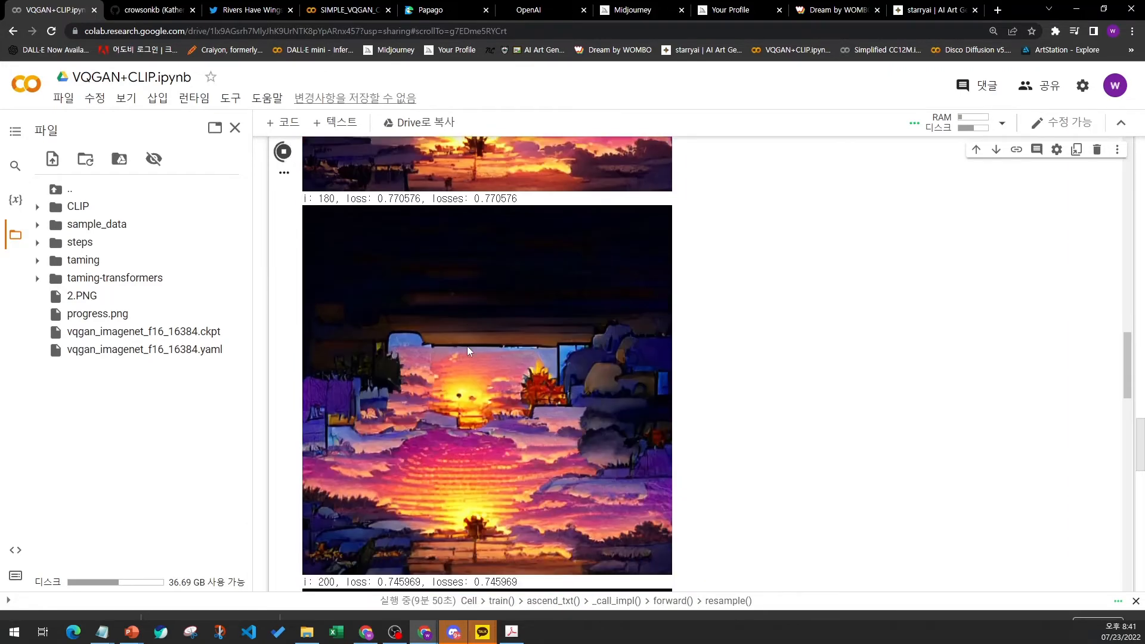
scroll(467, 346, down, 10)
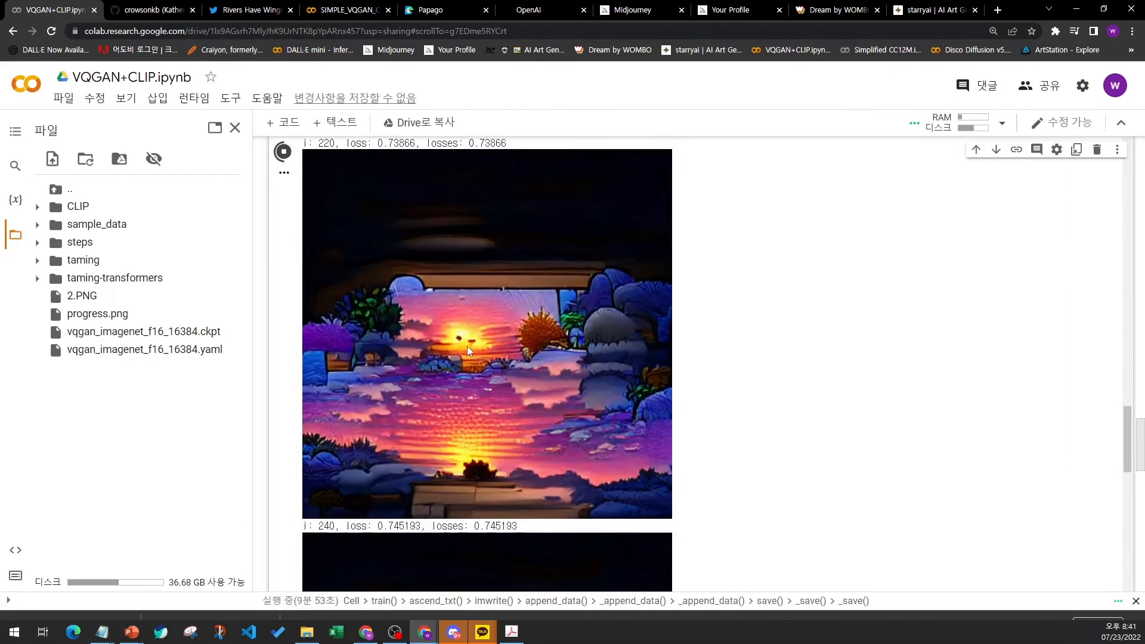
scroll(467, 346, down, 14)
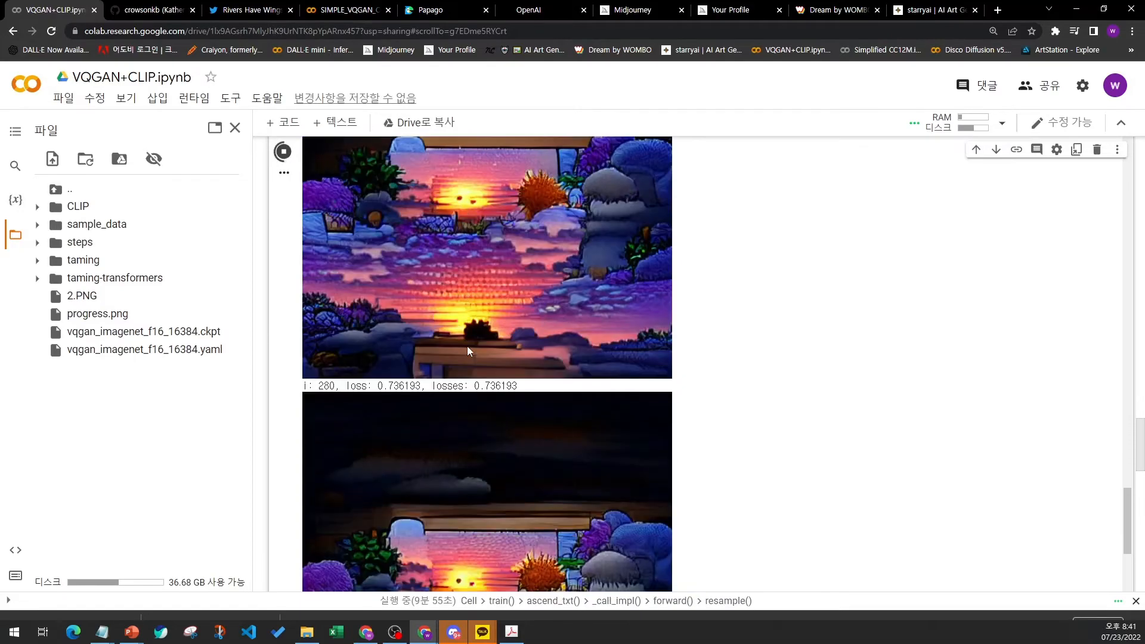
scroll(466, 349, down, 14)
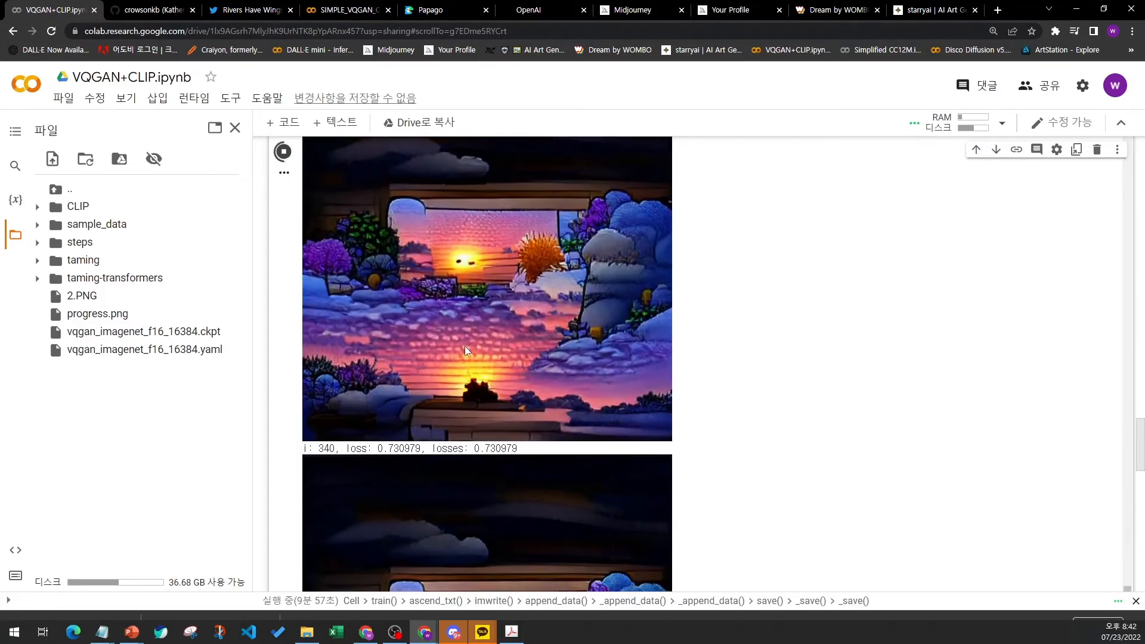
scroll(466, 350, down, 2)
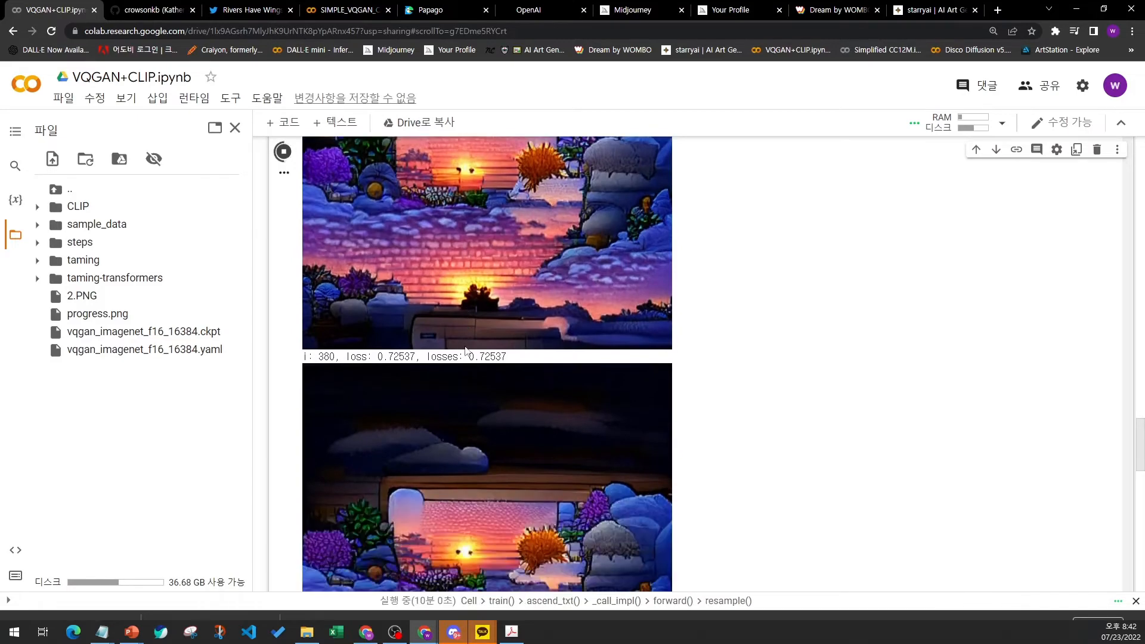
scroll(737, 462, down, 3)
scroll(734, 478, down, 5)
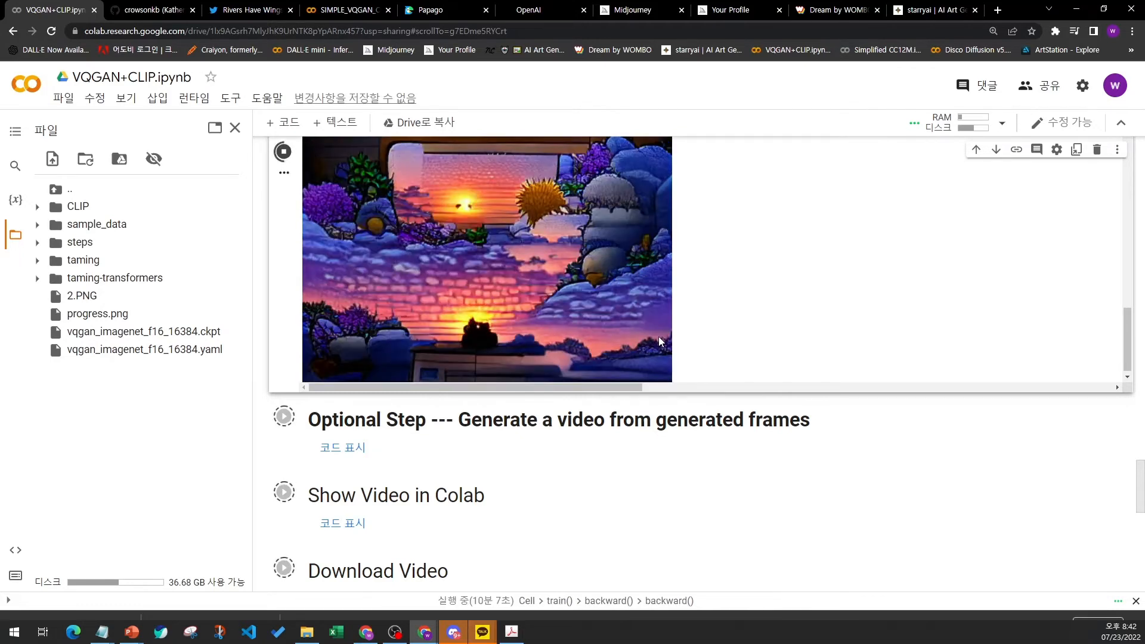
- Highlight the Optional Step video generation, Show Video in Colab and Download Video sections below the output
click(376, 428)
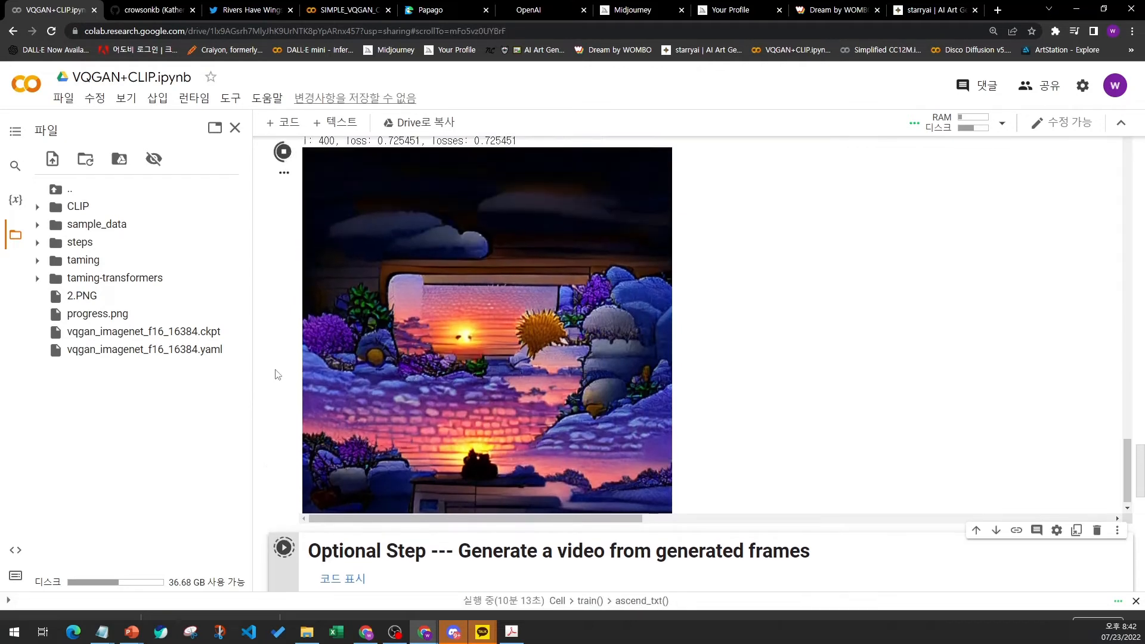
scroll(418, 382, down, 2)
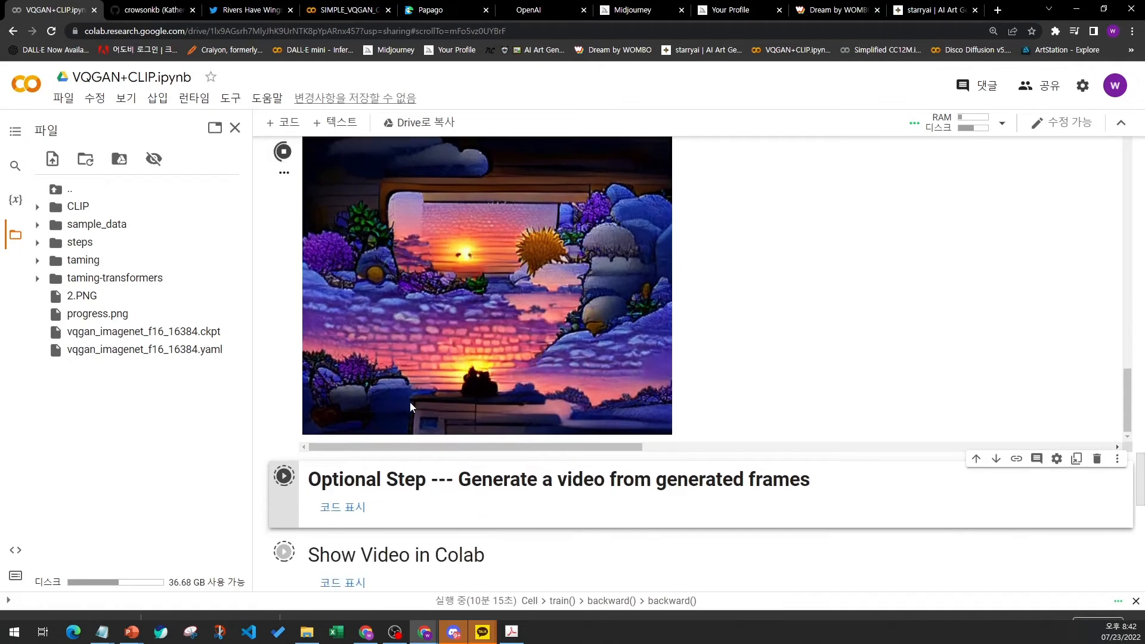
scroll(478, 483, down, 3)
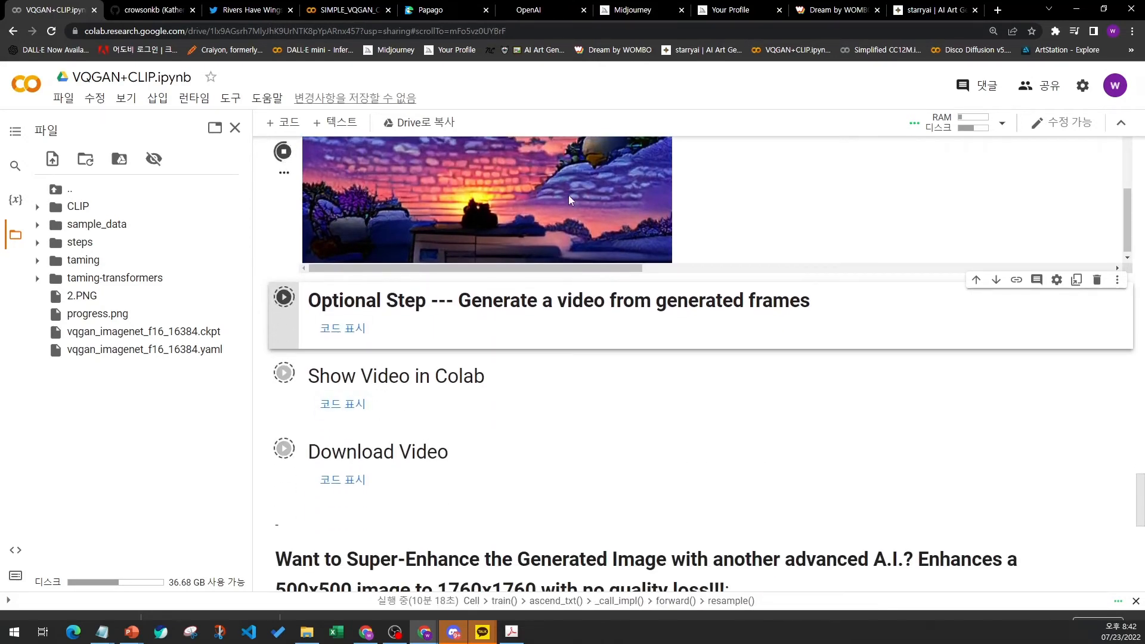
drag(361, 376, 408, 376)
click(408, 376)
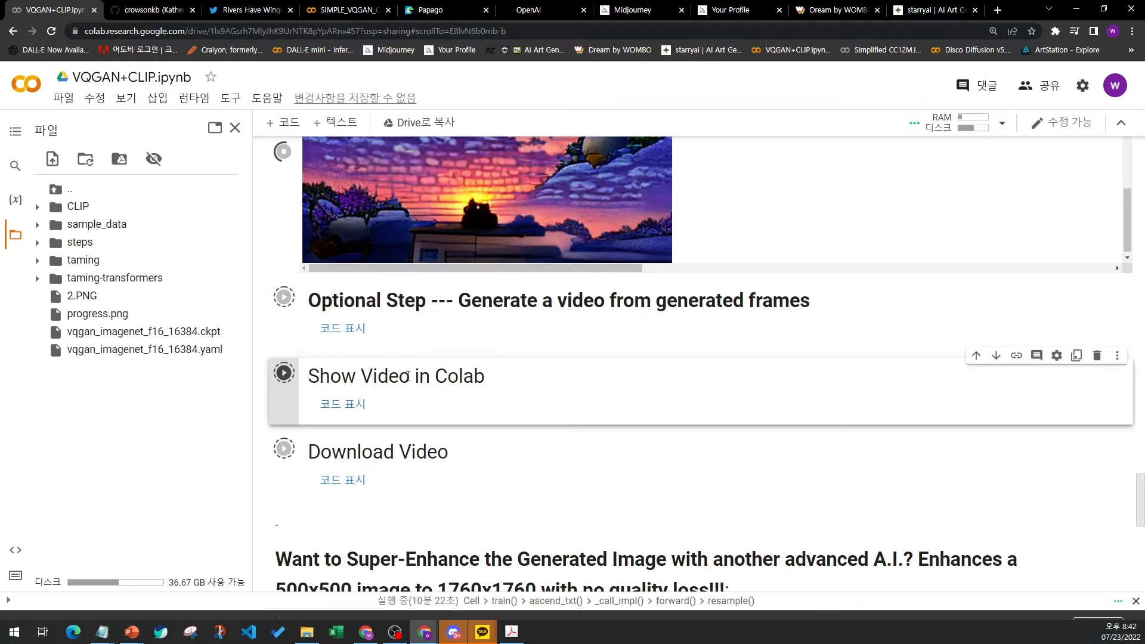
scroll(408, 375, down, 1)
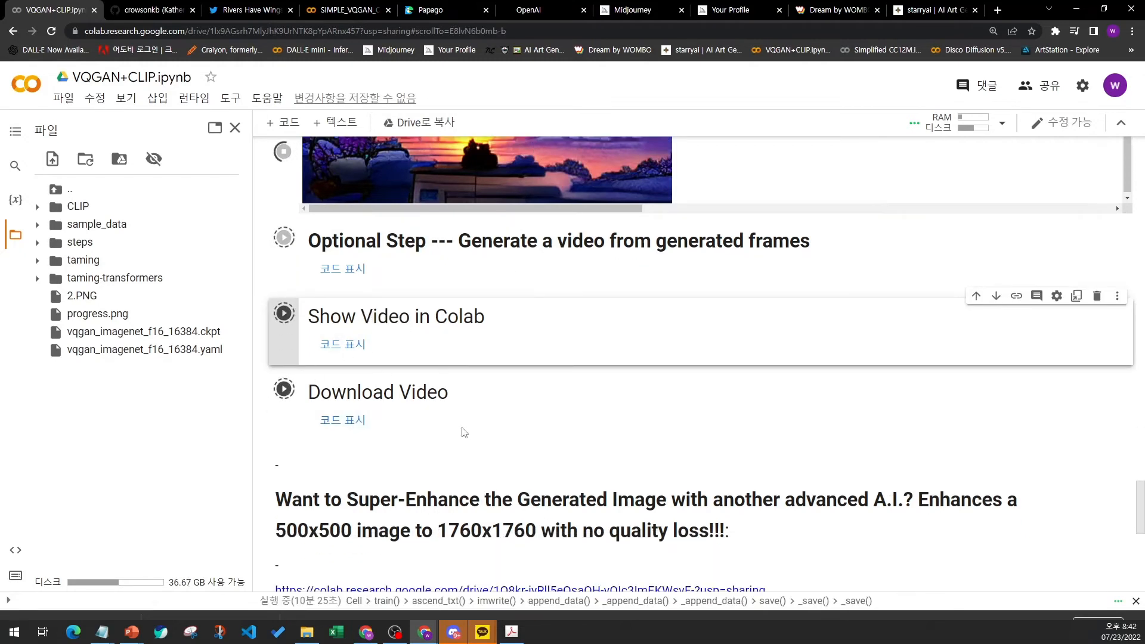
drag(309, 392, 455, 396)
click(456, 396)
scroll(458, 419, down, 4)
scroll(457, 417, up, 4)
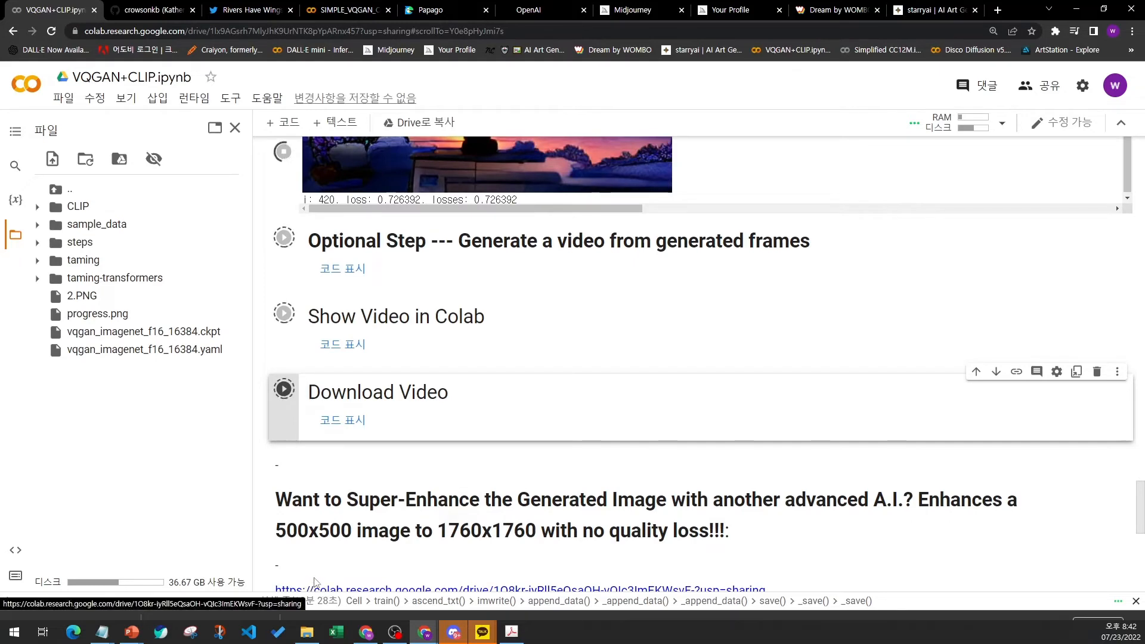
scroll(402, 482, up, 4)
scroll(460, 422, up, 1)
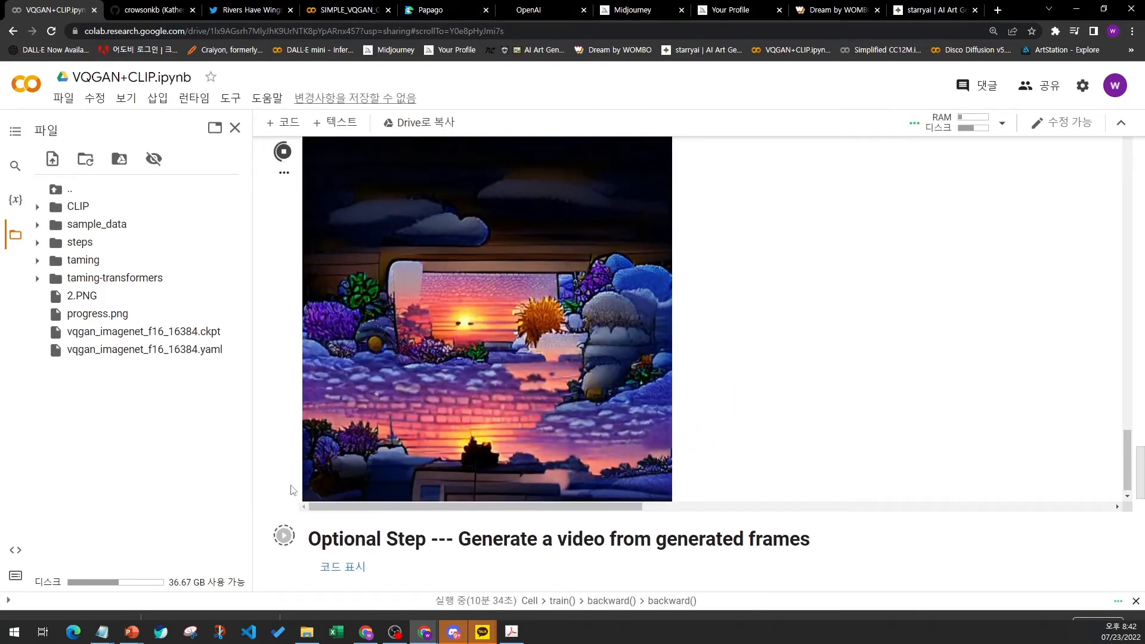
- Switch to the PowerPoint slide show, advance one slide, and leave the show
mouse_move(129, 641)
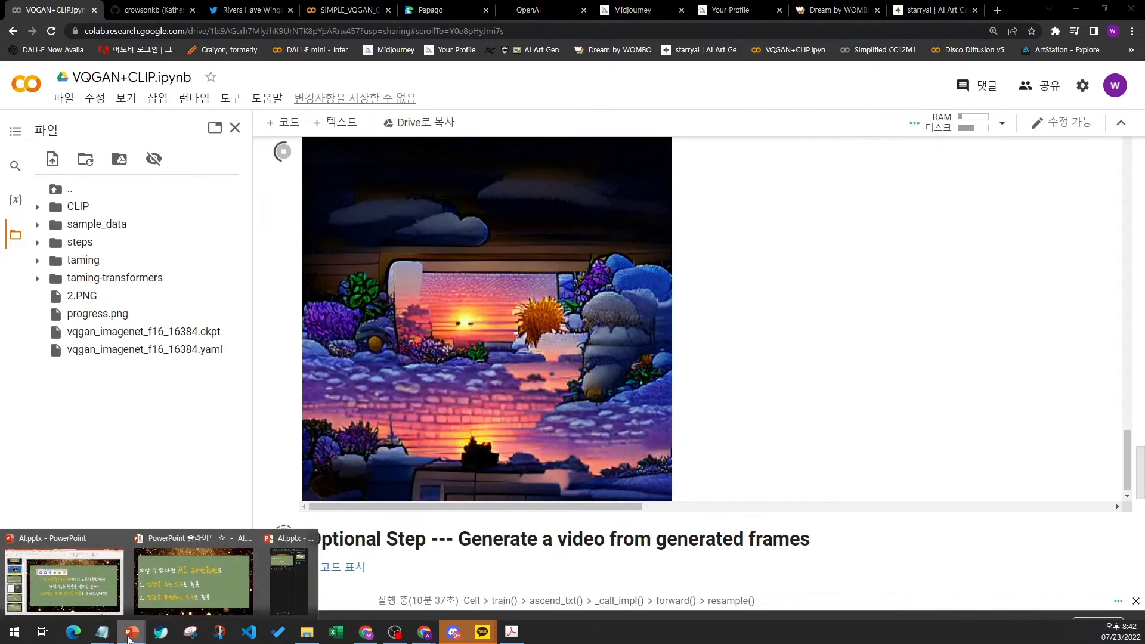
click(192, 580)
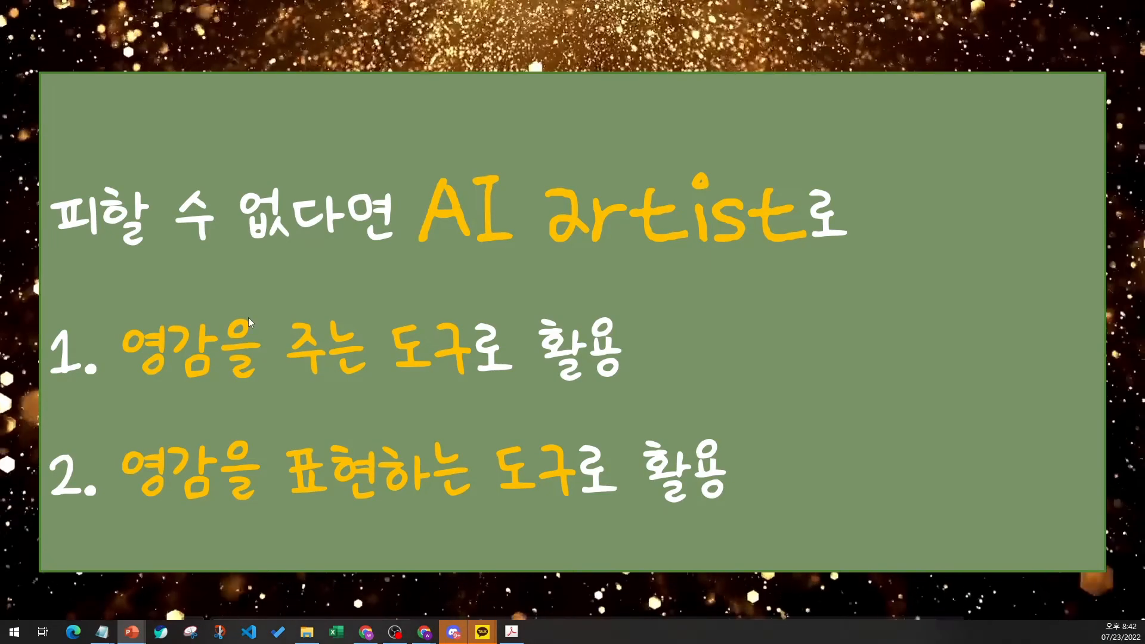
click(734, 495)
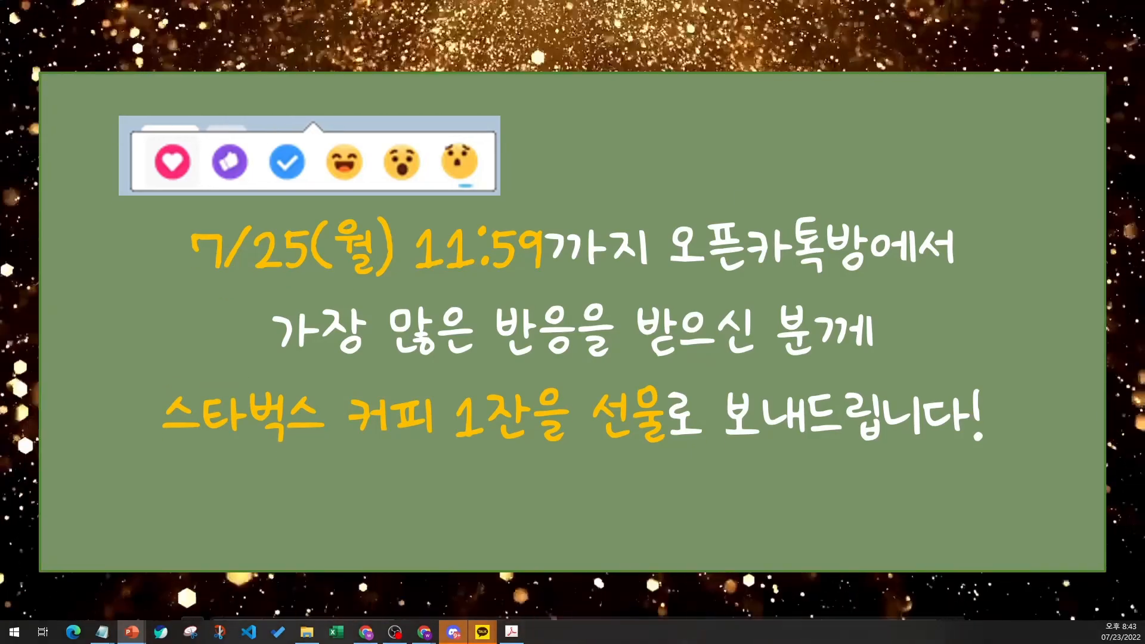
key(alt+Tab)
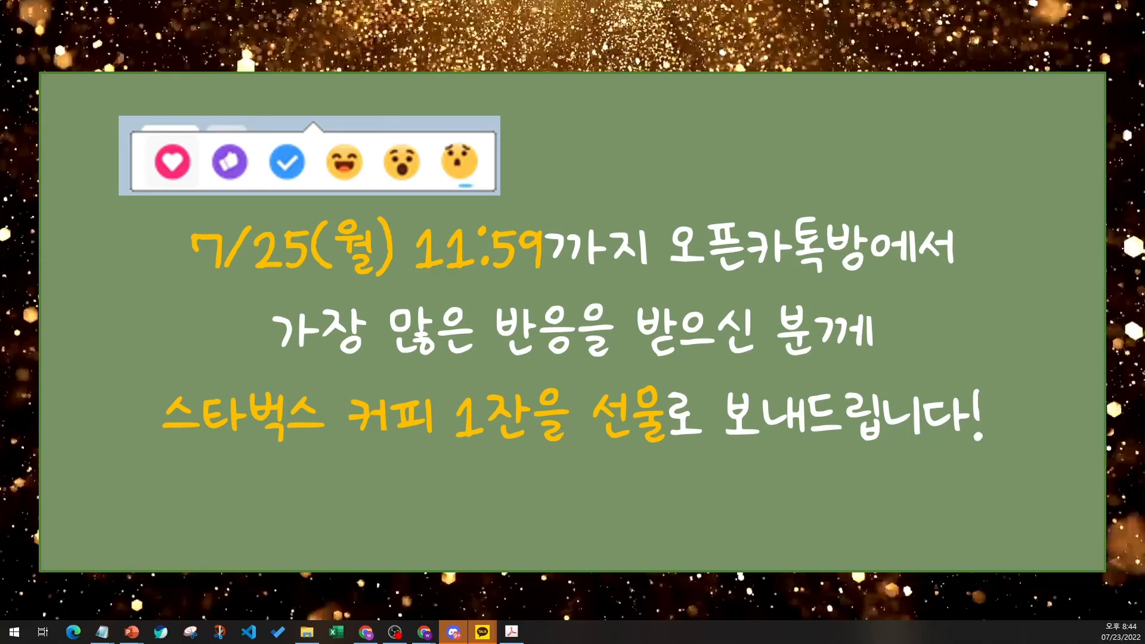
key(Escape)
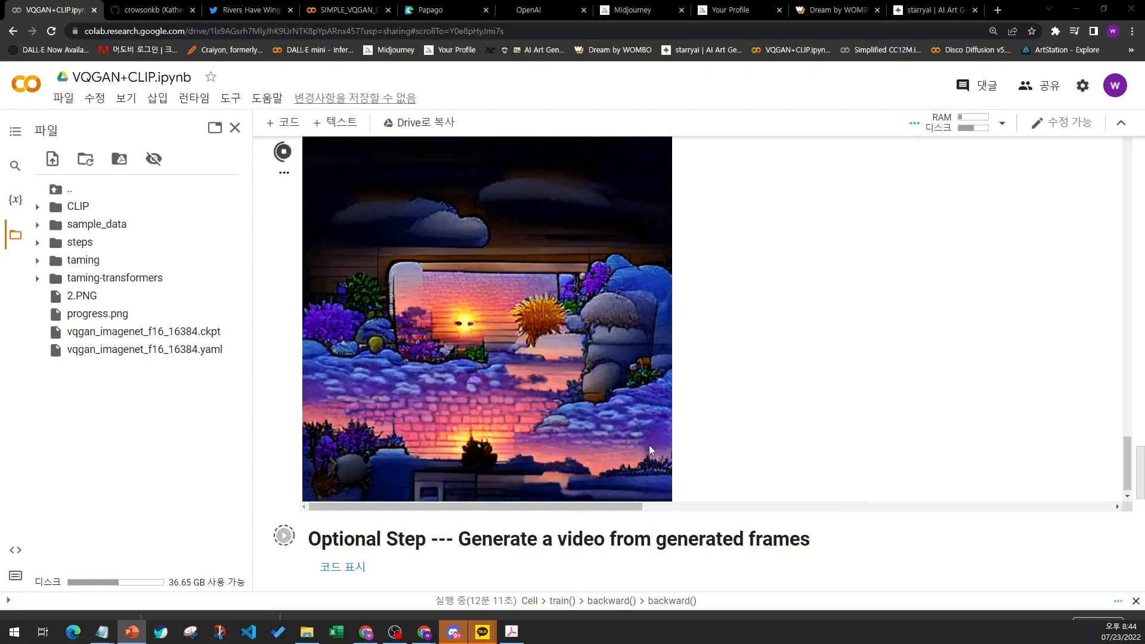
- Scroll between the generator parameters and the Art Generator cell's output
click(268, 239)
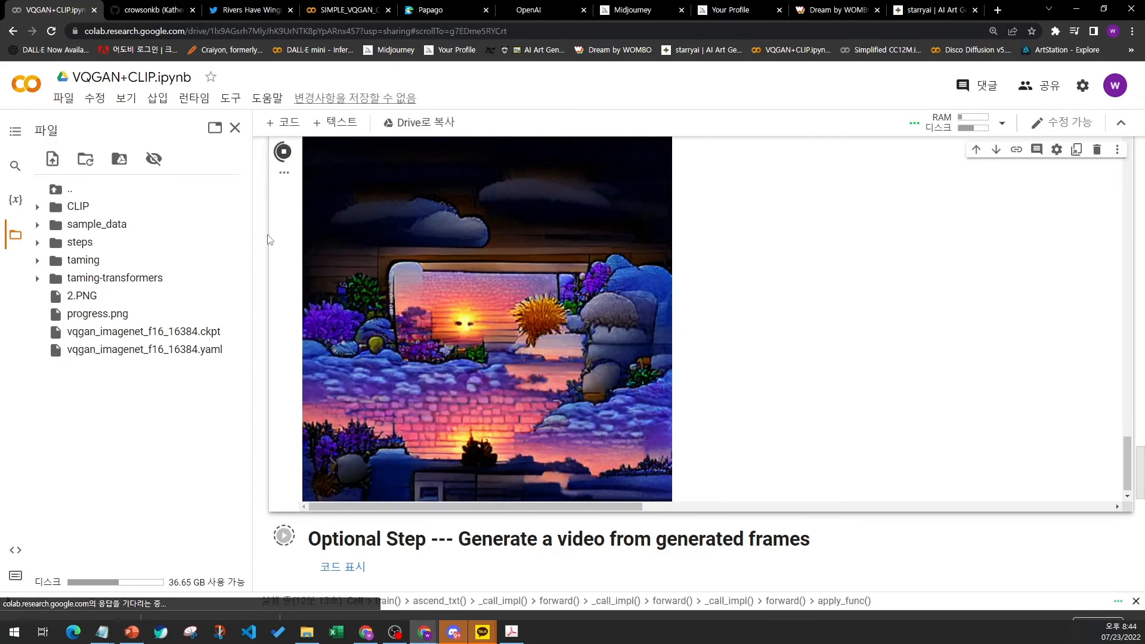
scroll(275, 298, up, 8)
scroll(281, 358, down, 2)
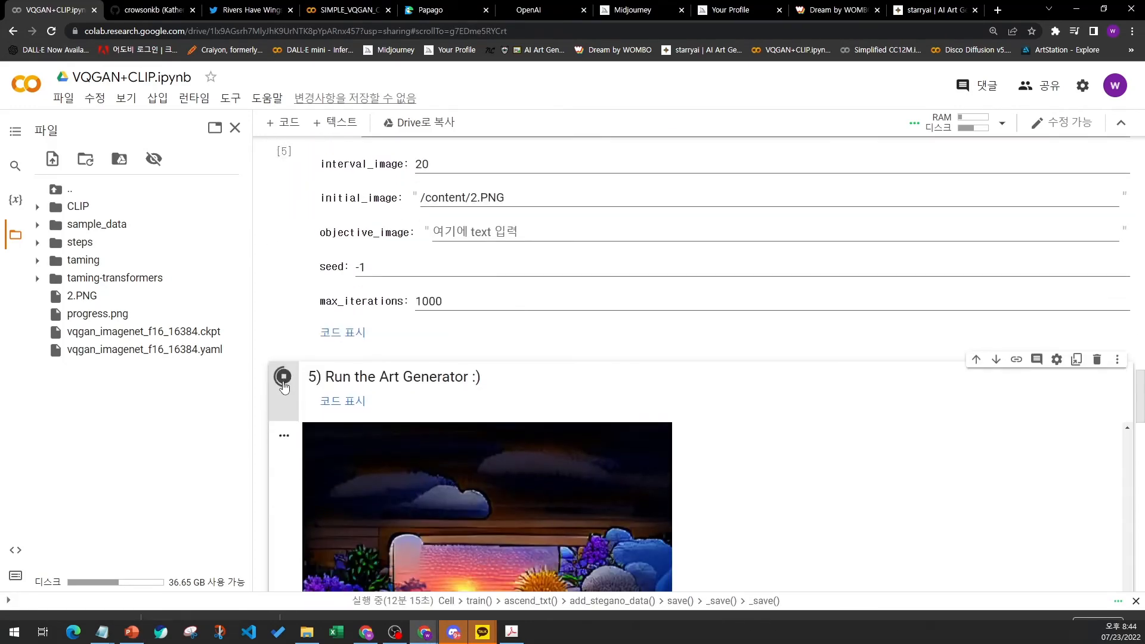
scroll(277, 298, down, 4)
scroll(263, 313, down, 7)
scroll(264, 319, up, 1)
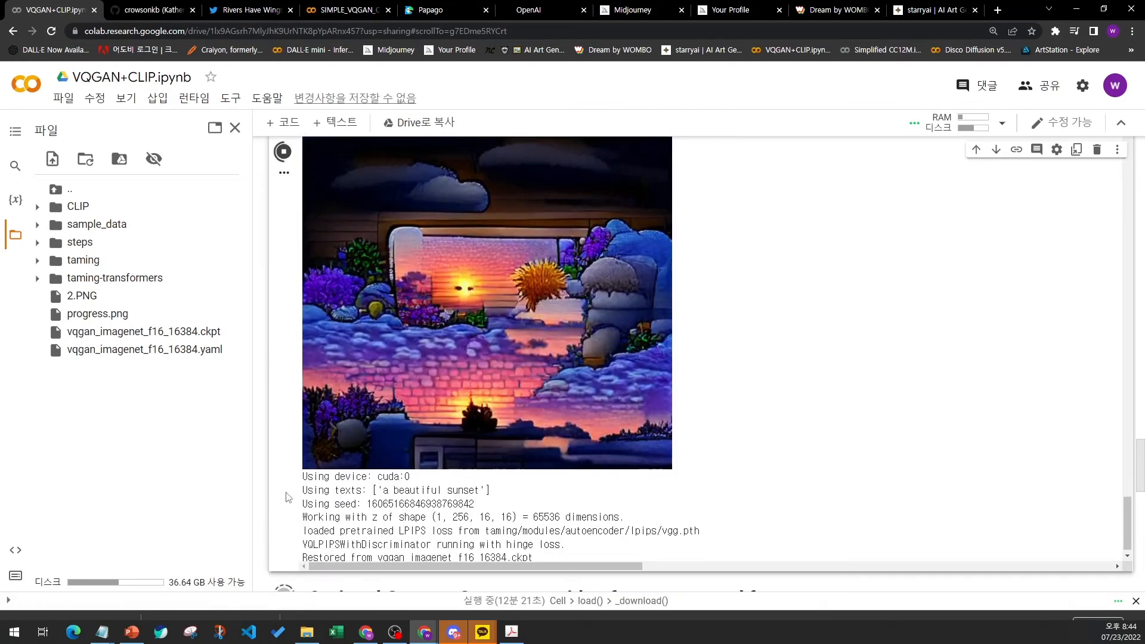
scroll(284, 495, down, 1)
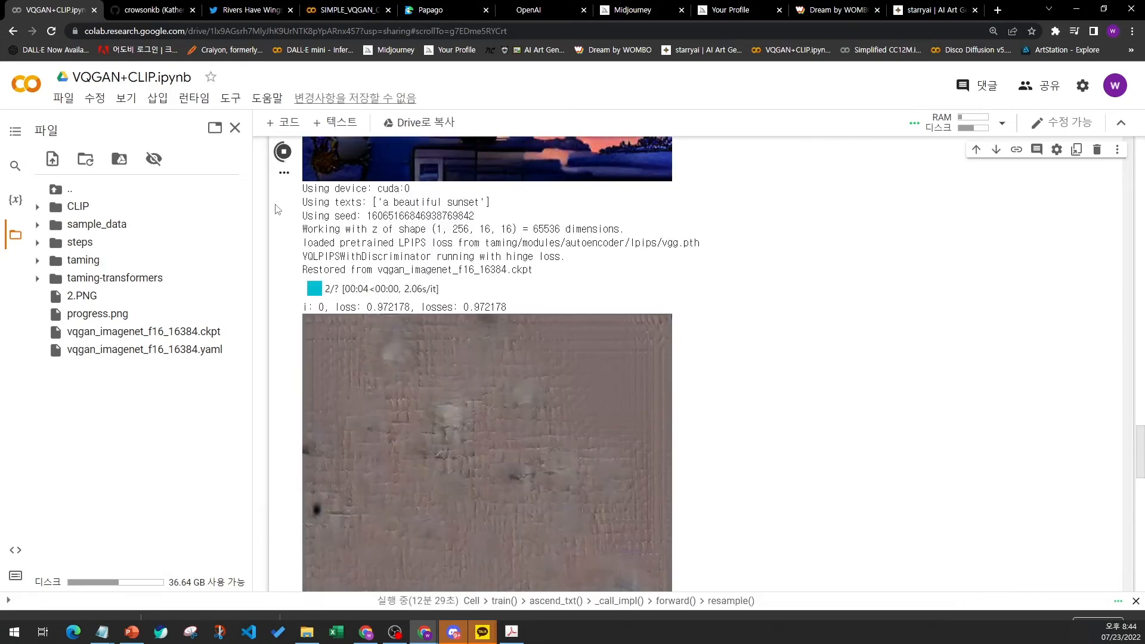
scroll(278, 209, up, 9)
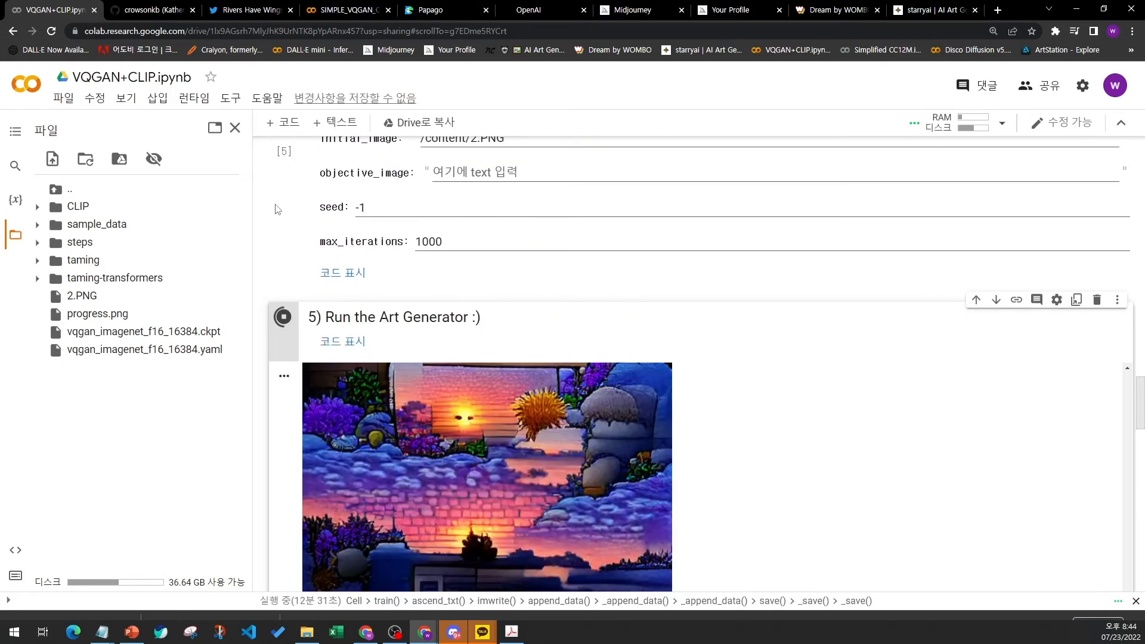
- Stop the running Art Generator cell
click(284, 317)
scroll(358, 343, down, 5)
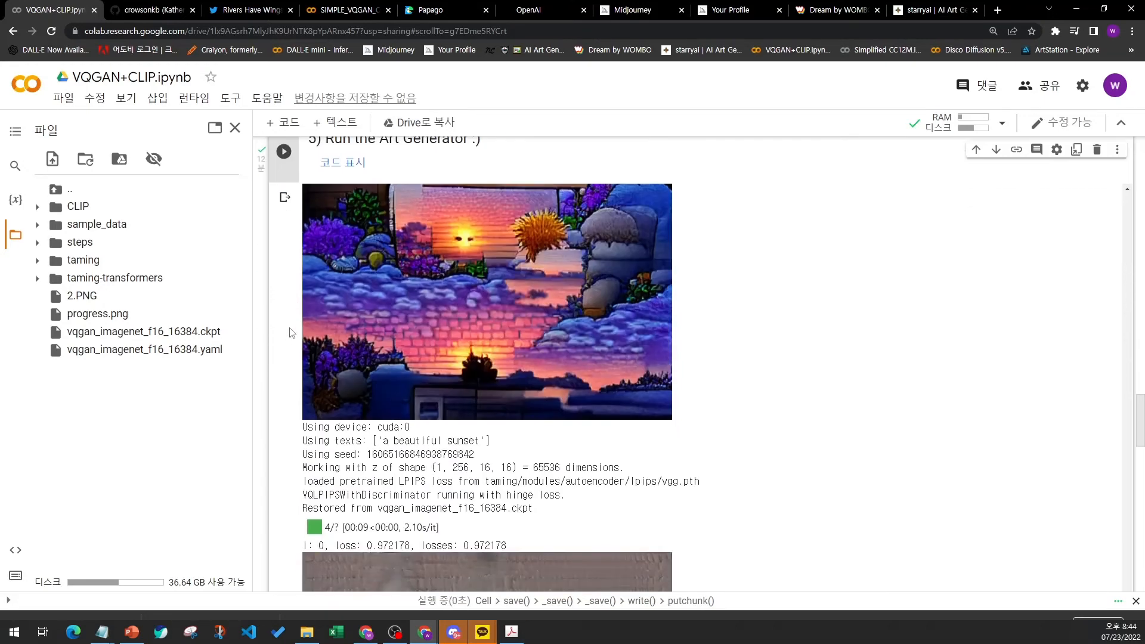
scroll(400, 345, up, 2)
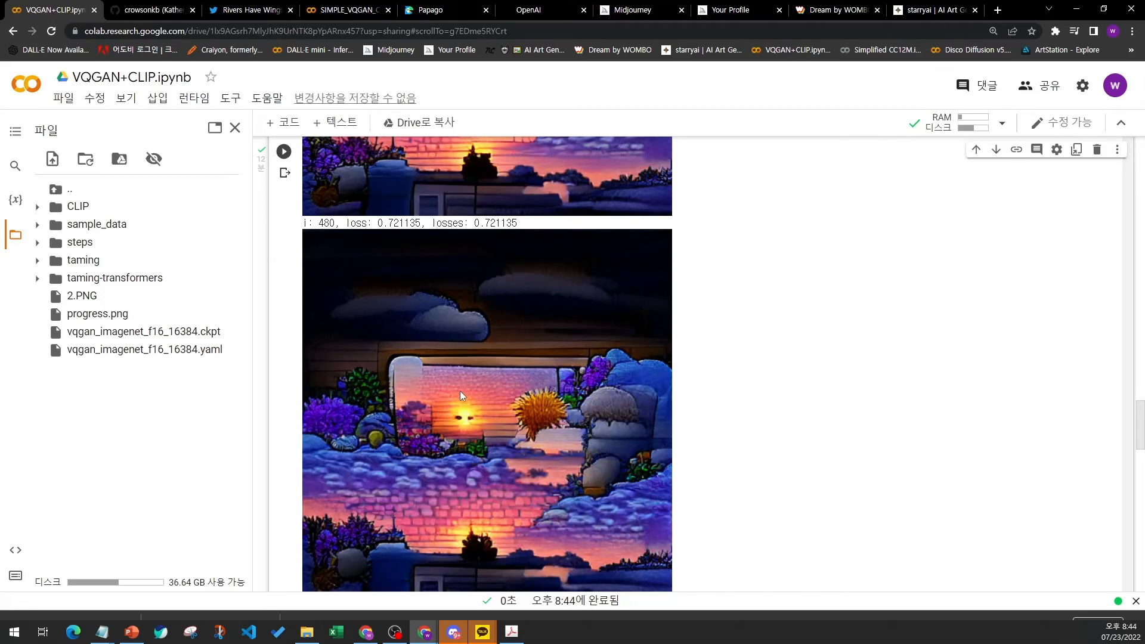
scroll(460, 391, down, 1)
right_click(467, 378)
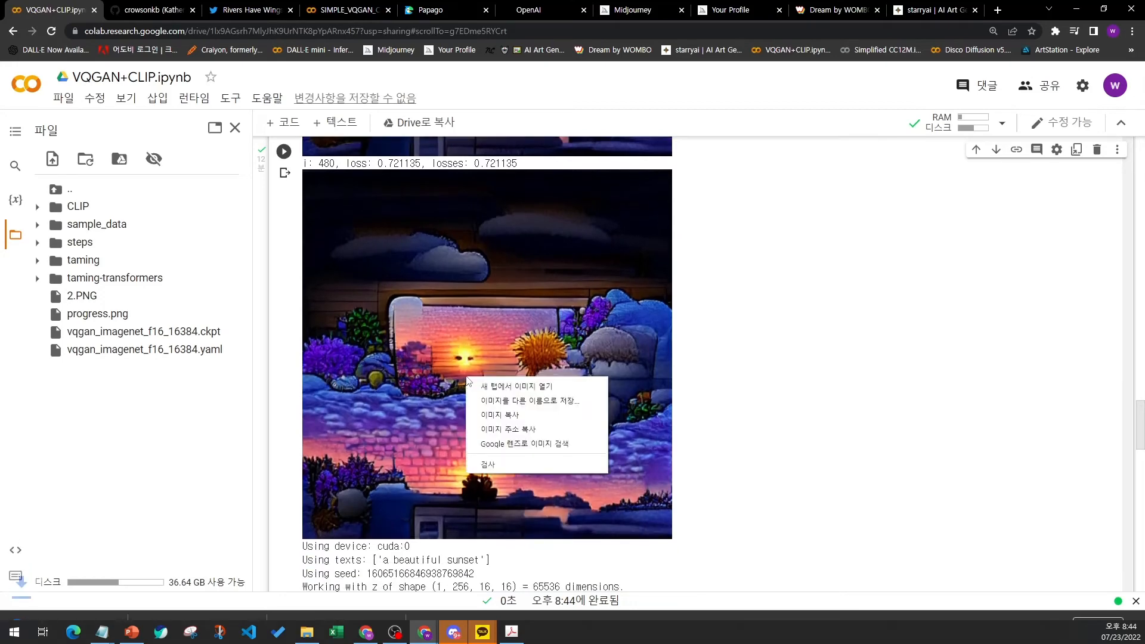
click(491, 401)
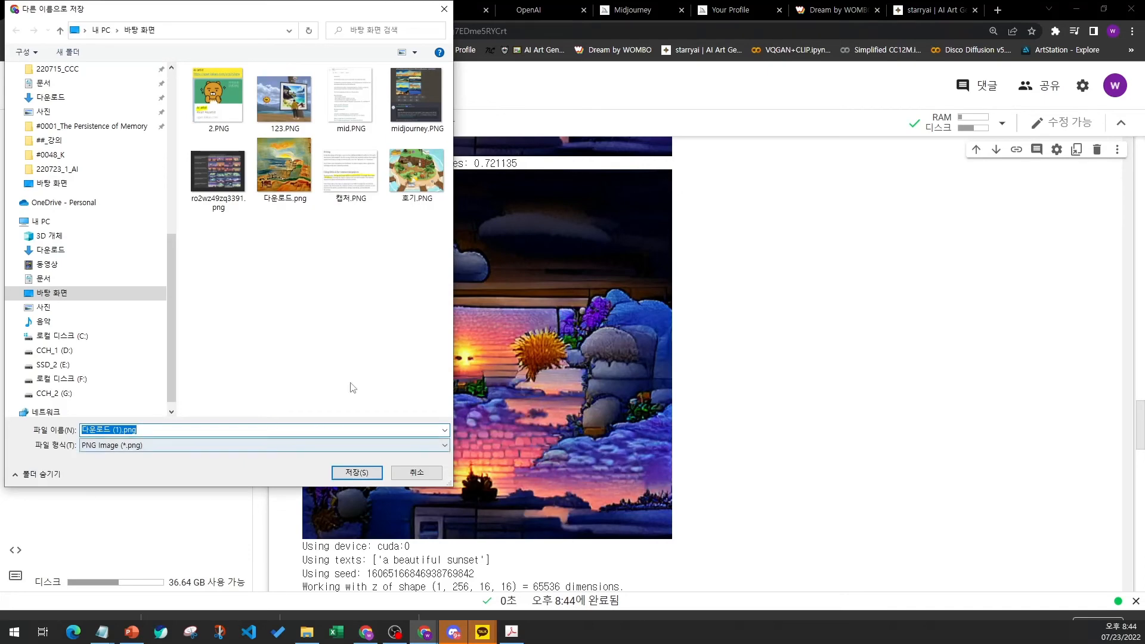
click(420, 475)
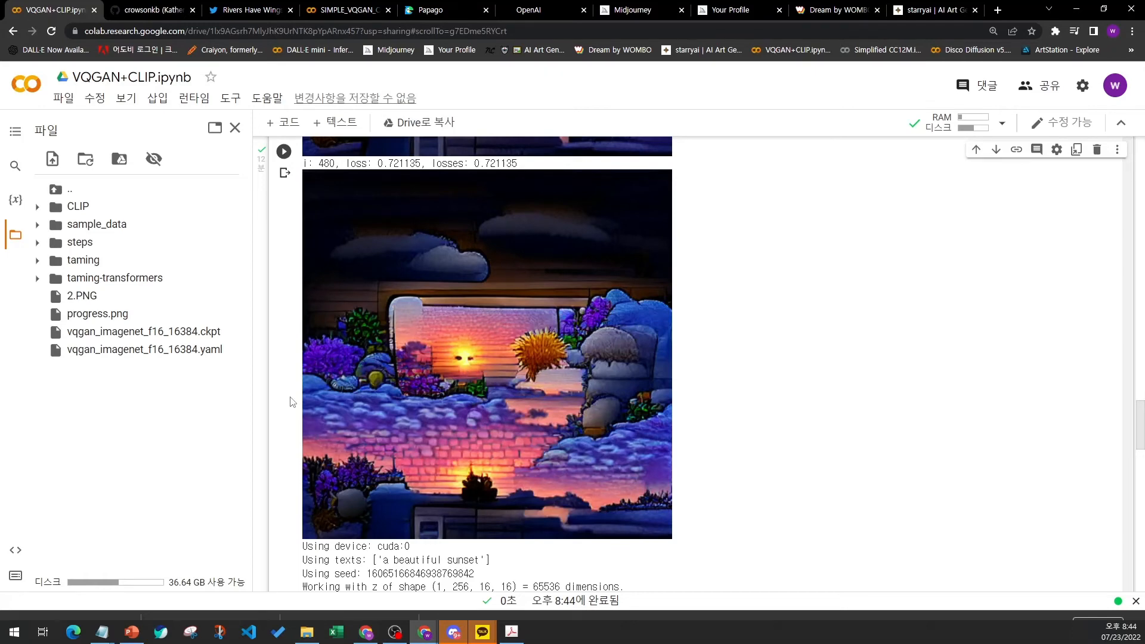
- Scroll through the video generation, Show Video in Colab and Download Video sections below the generator output
scroll(292, 401, down, 10)
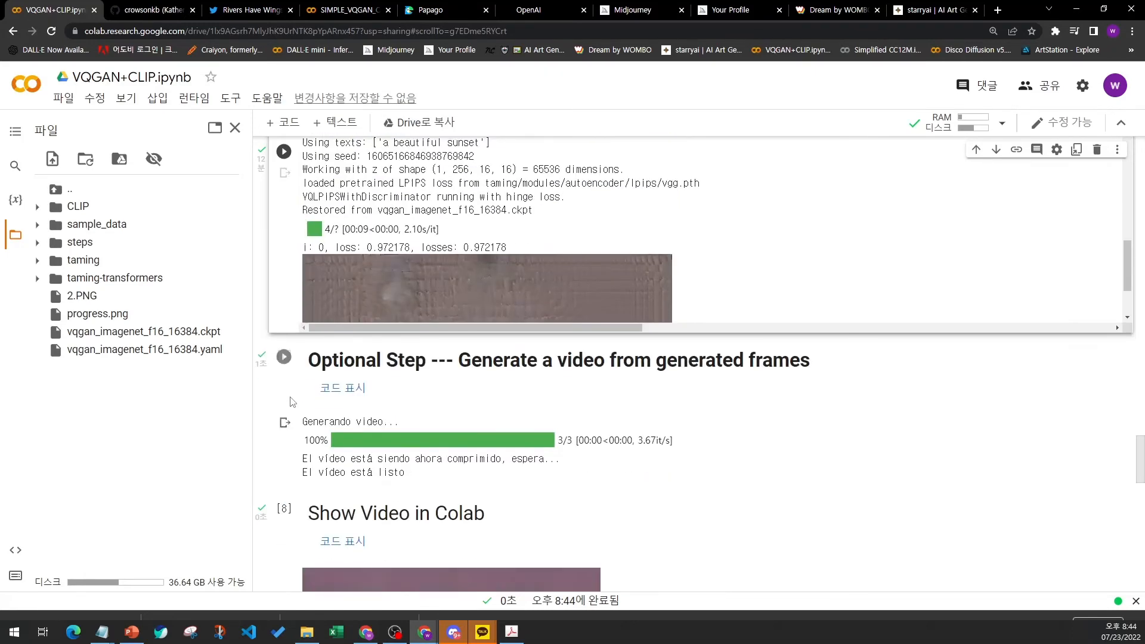
scroll(292, 401, down, 2)
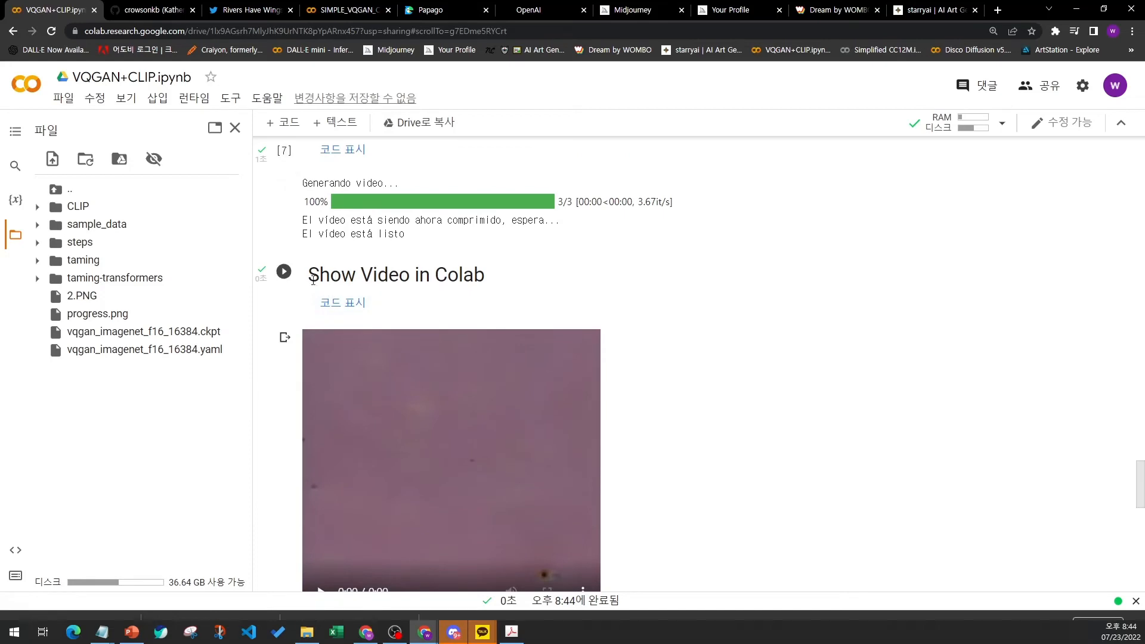
scroll(325, 278, down, 1)
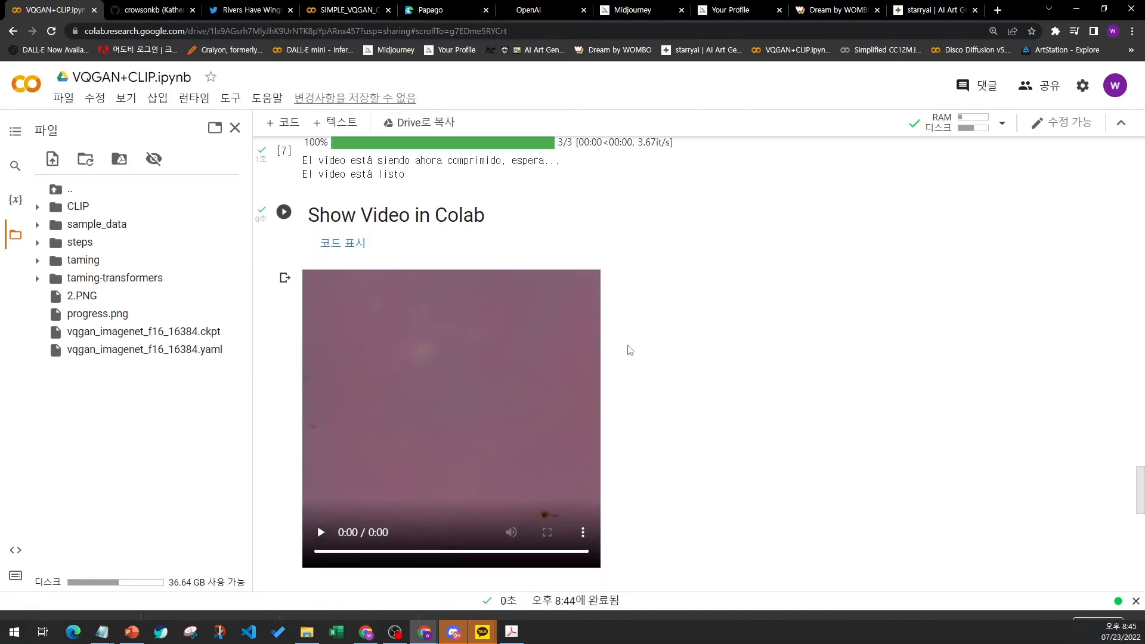
scroll(739, 363, down, 4)
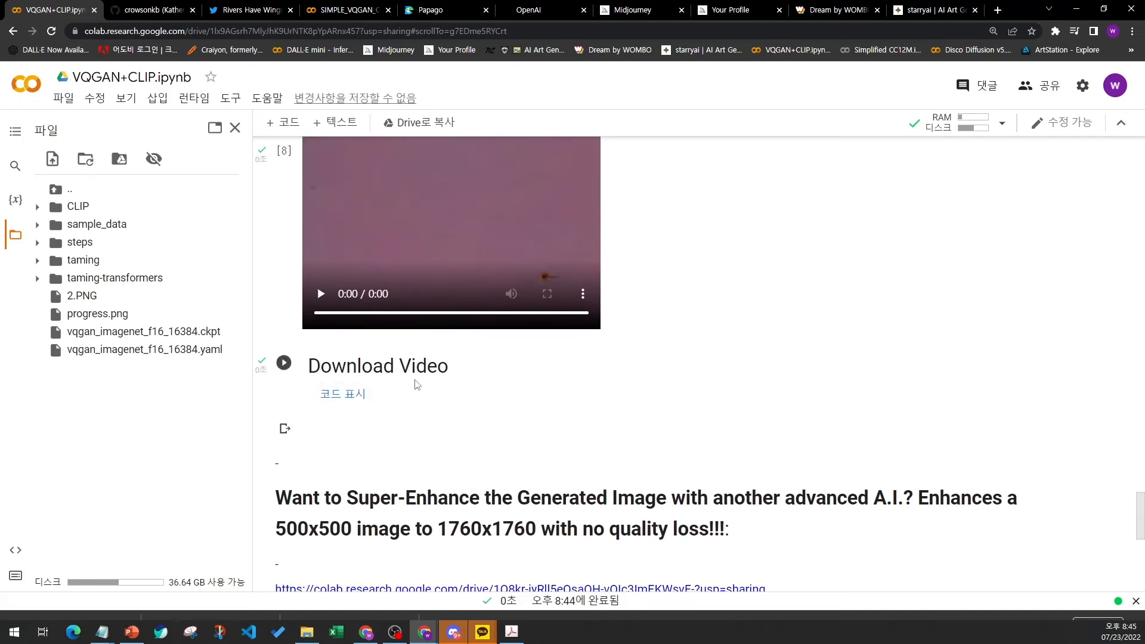
scroll(417, 384, down, 1)
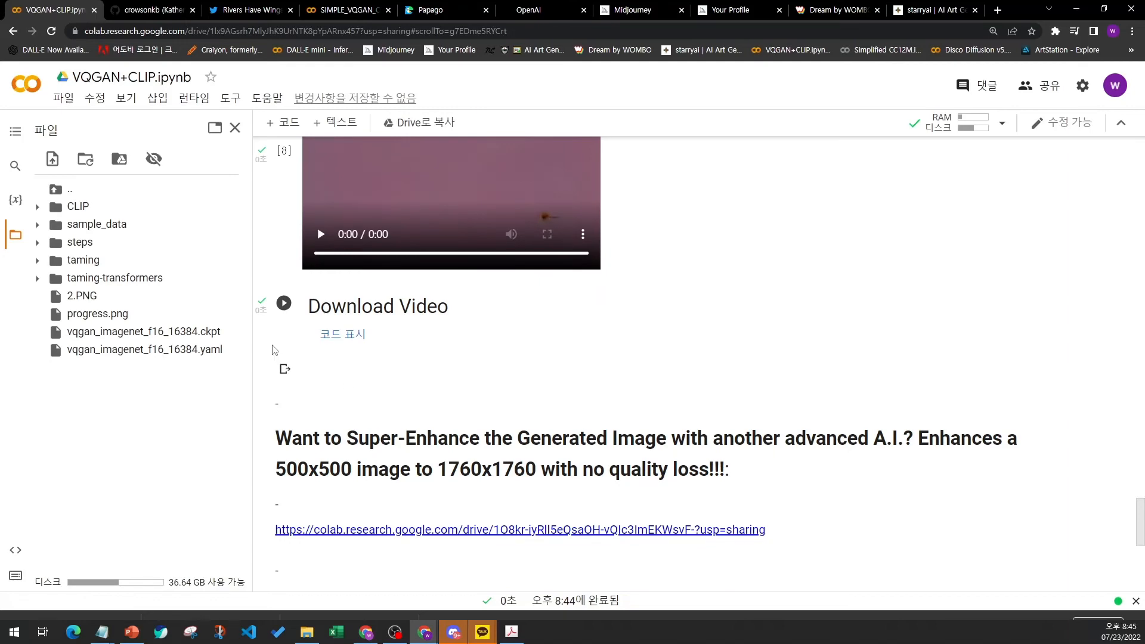
scroll(274, 350, up, 4)
scroll(274, 350, up, 20)
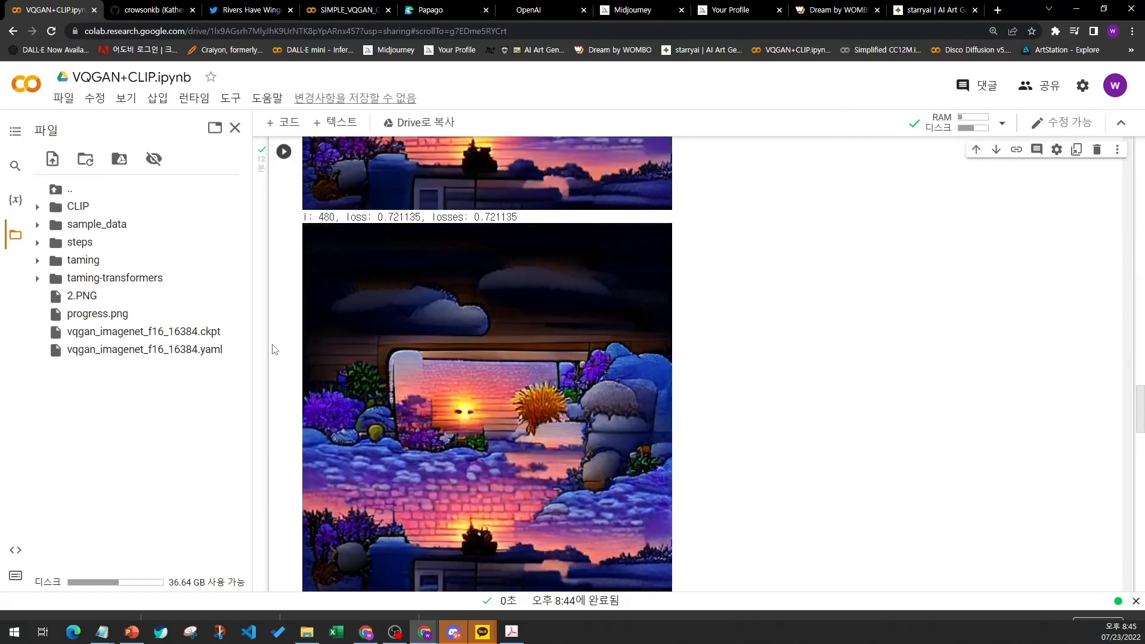
scroll(274, 350, up, 6)
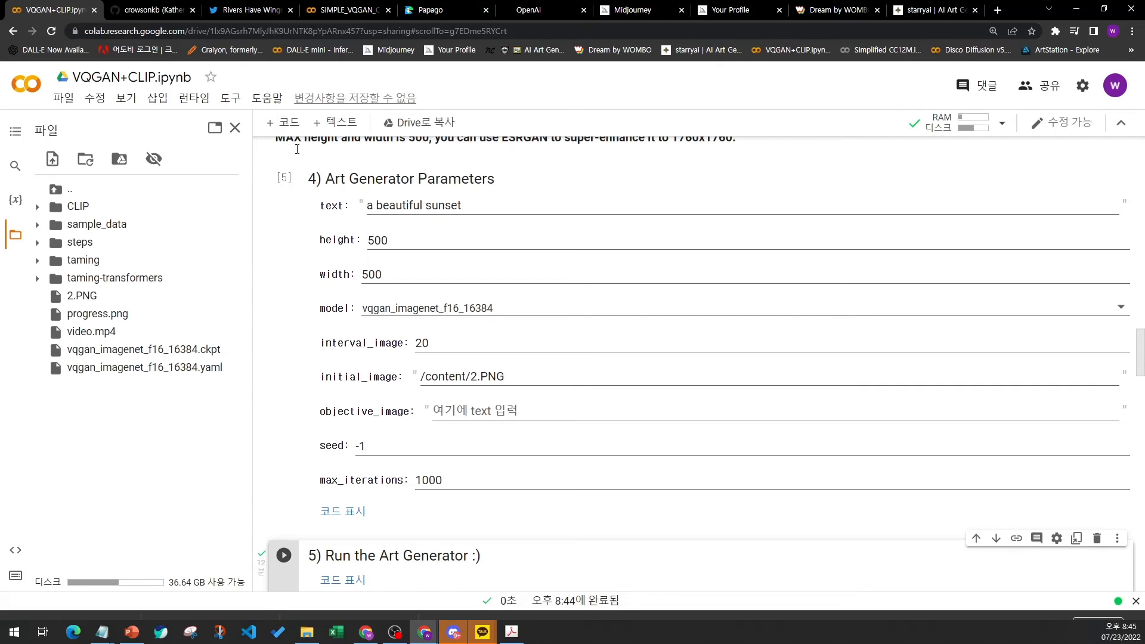
- Highlight the 4) Art Generator Parameters heading and scroll down to the Run the Art Generator cell
drag(309, 179, 488, 173)
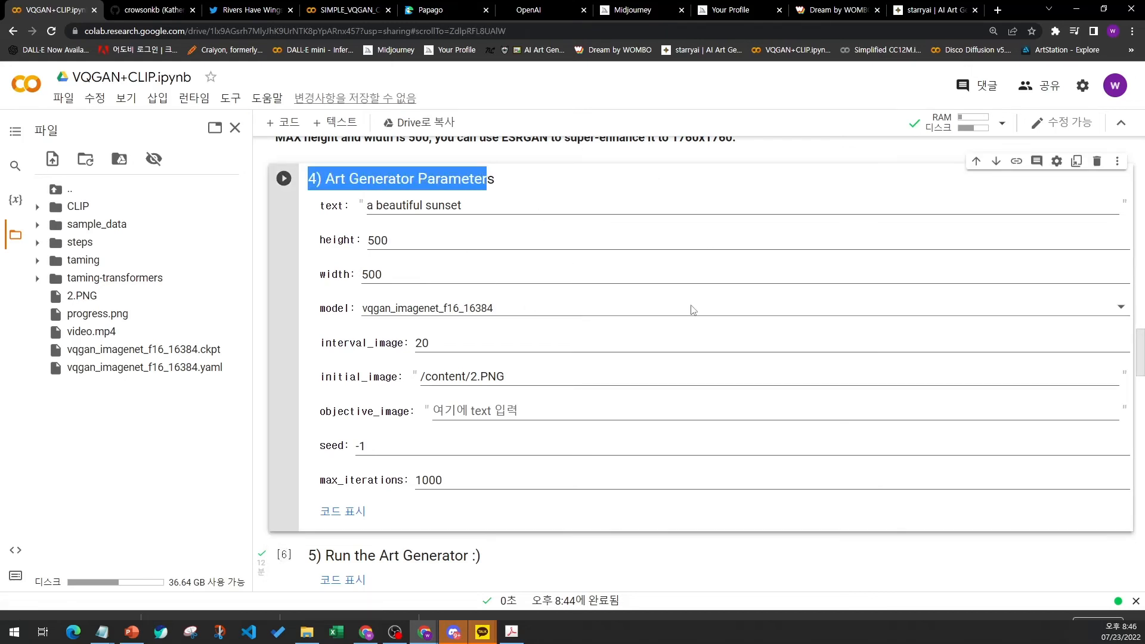
scroll(301, 376, down, 2)
scroll(301, 376, down, 4)
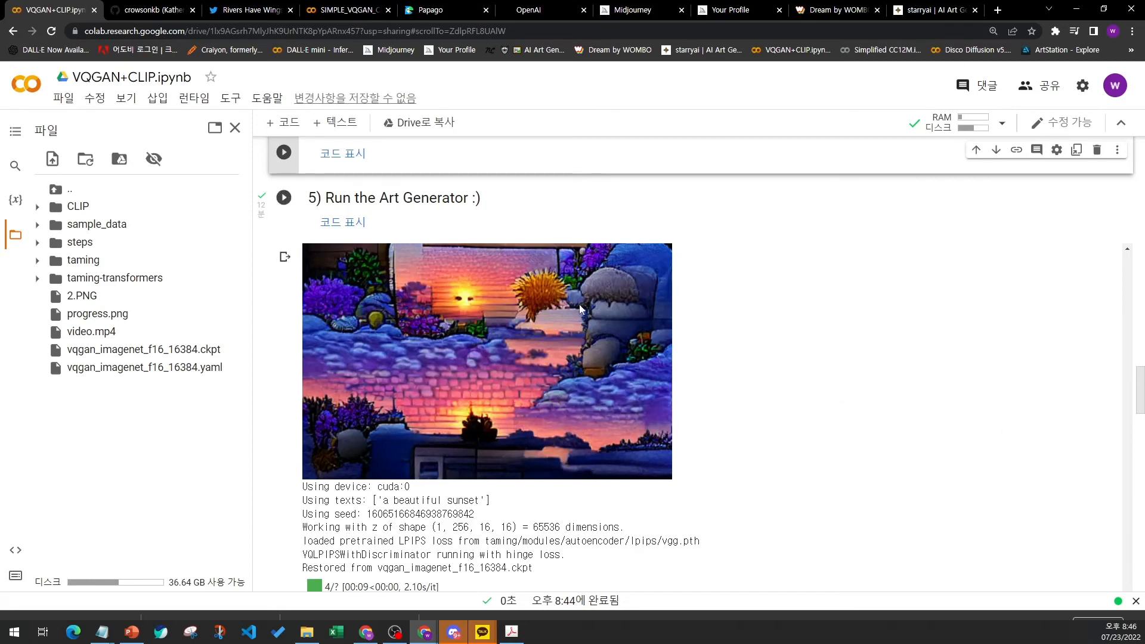
click(94, 10)
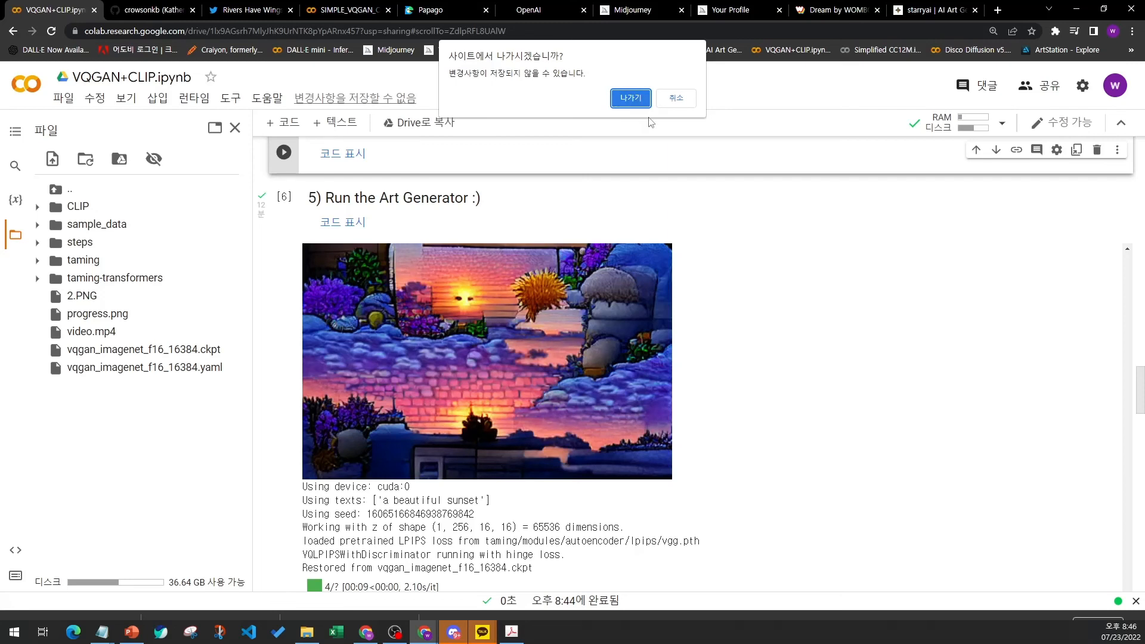
click(676, 98)
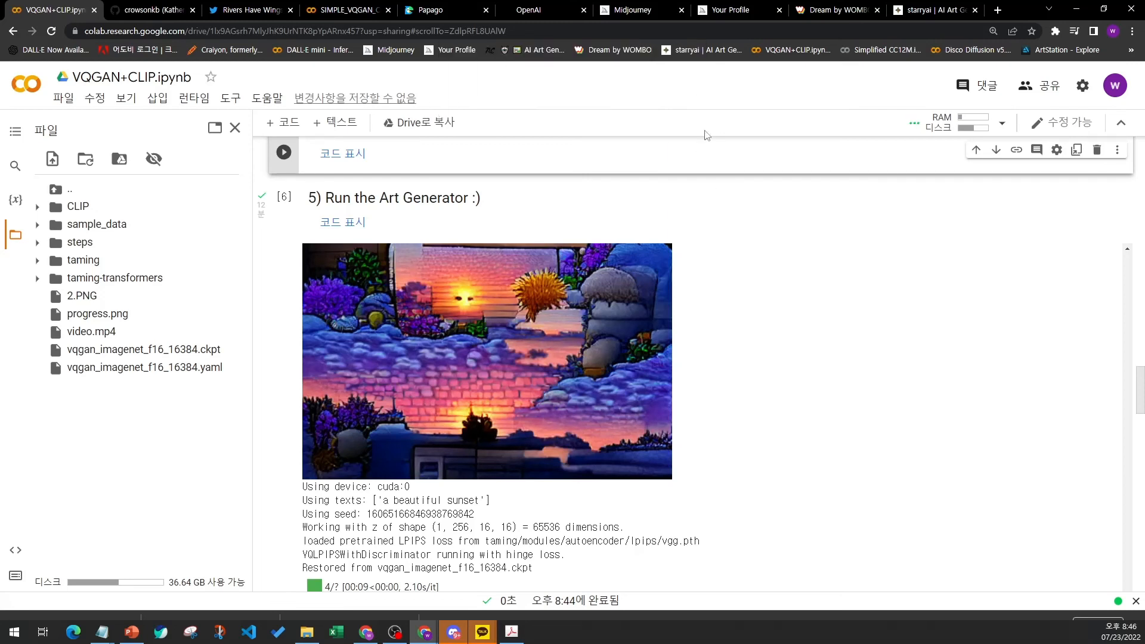
- Set max_iterations in the Art Generator Parameters to 500
scroll(815, 362, down, 1)
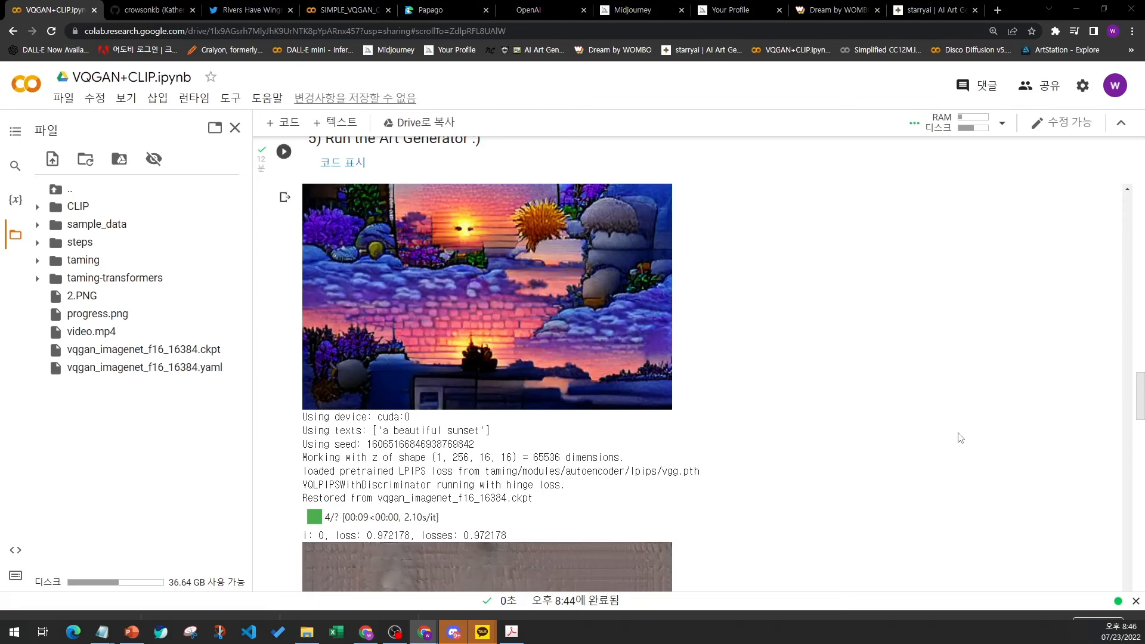
scroll(382, 364, up, 10)
scroll(316, 355, down, 2)
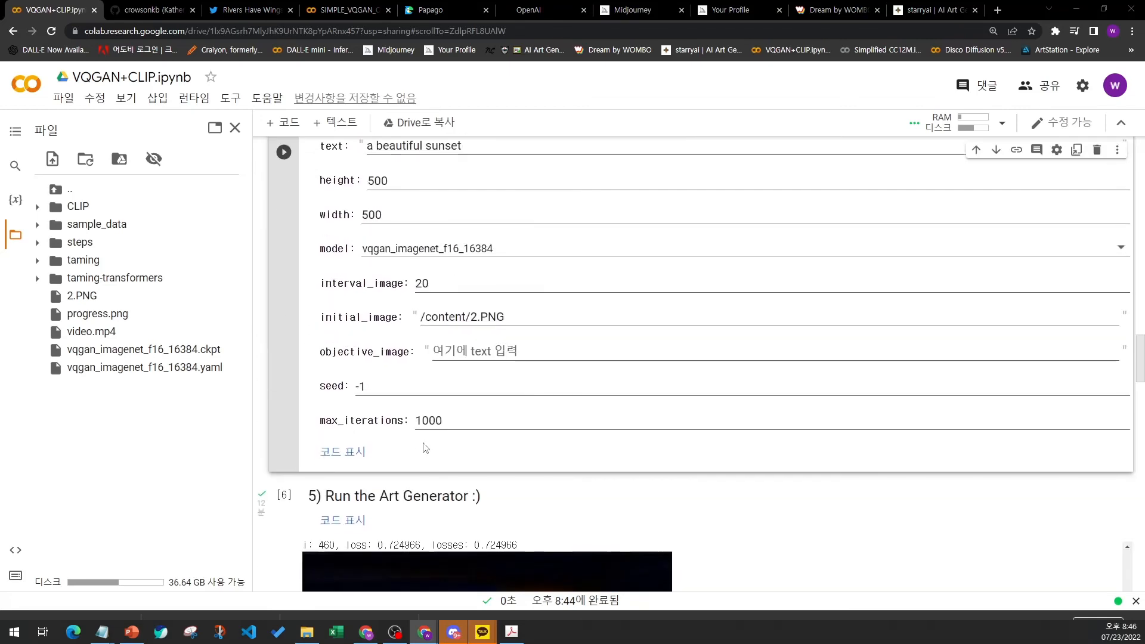
drag(429, 421, 410, 421)
text(5)
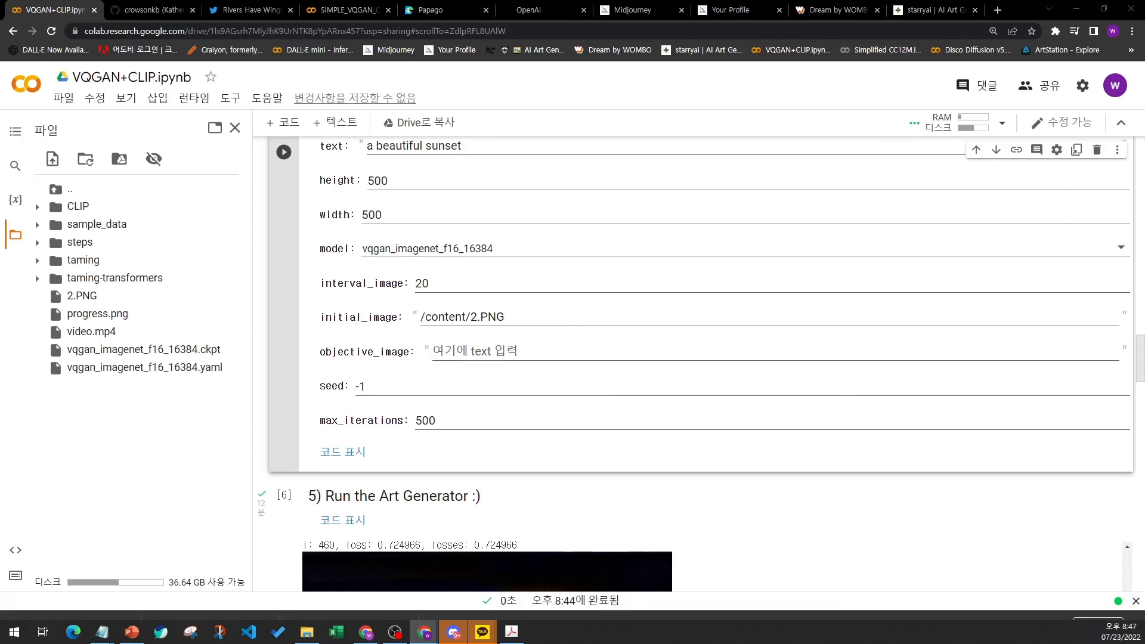
- Scroll through the Art Generator cell's generated frames and the video generation output
scroll(334, 452, down, 1)
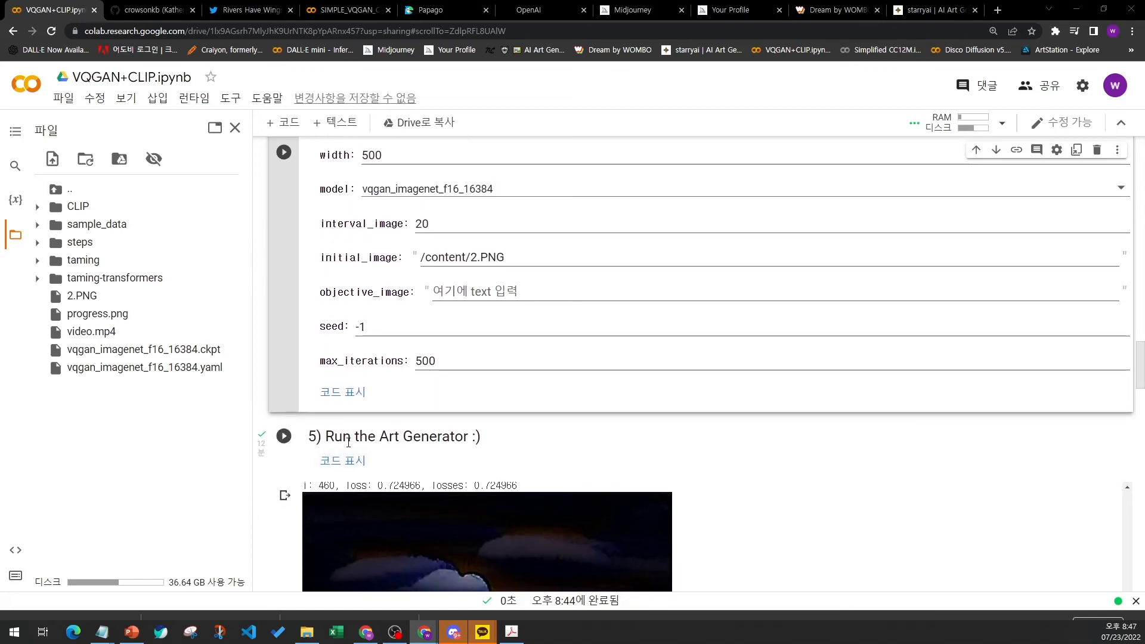
click(312, 442)
scroll(405, 443, down, 4)
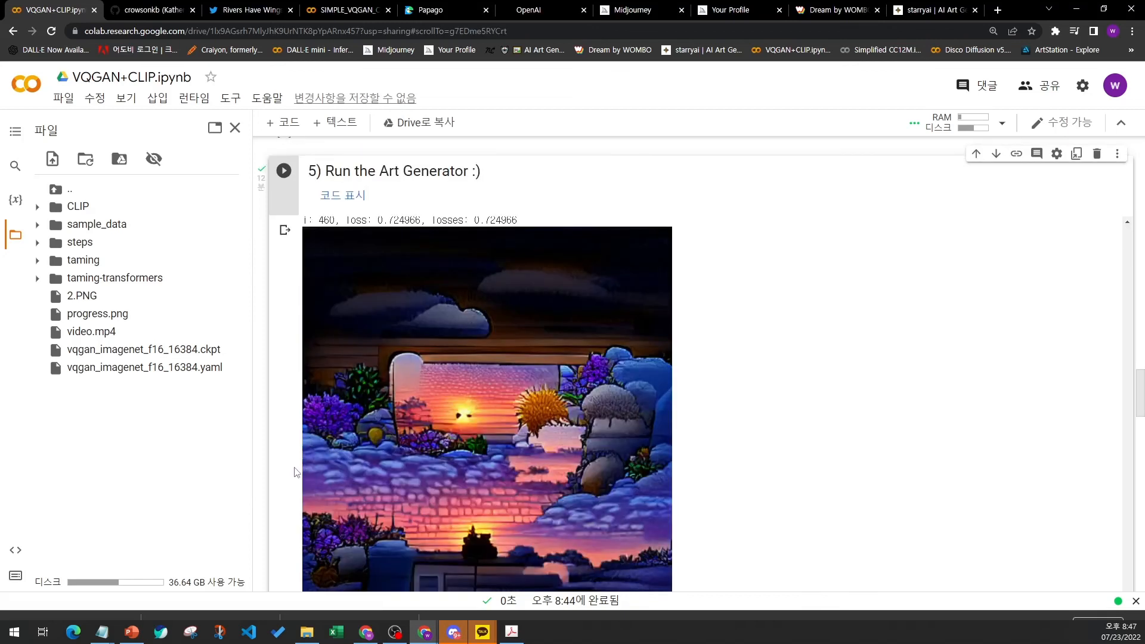
scroll(293, 473, down, 10)
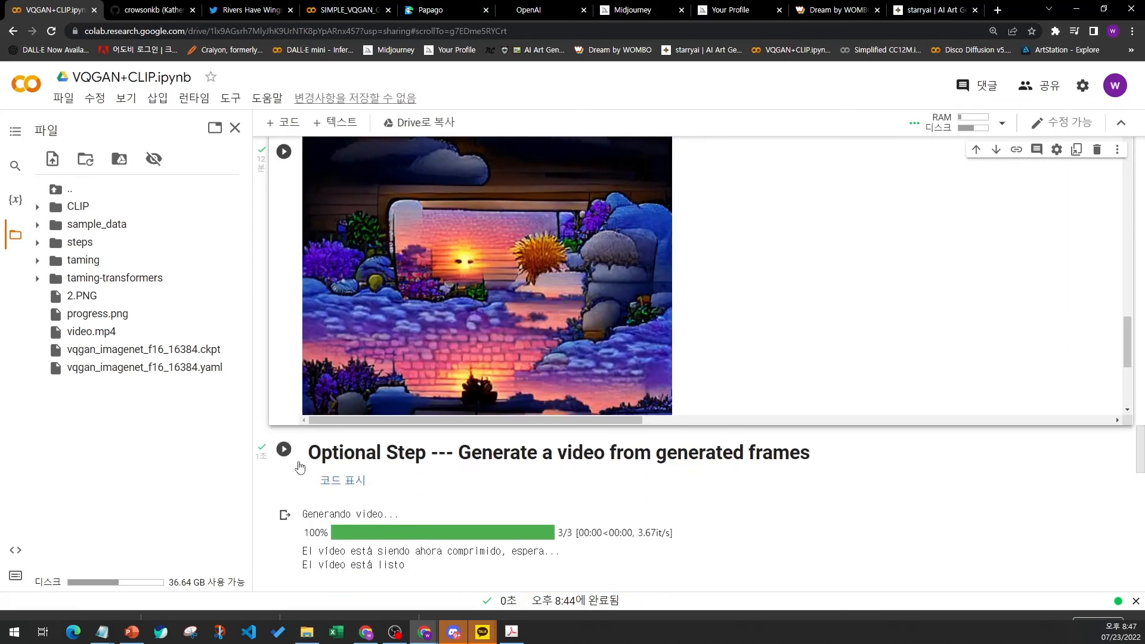
scroll(296, 467, up, 4)
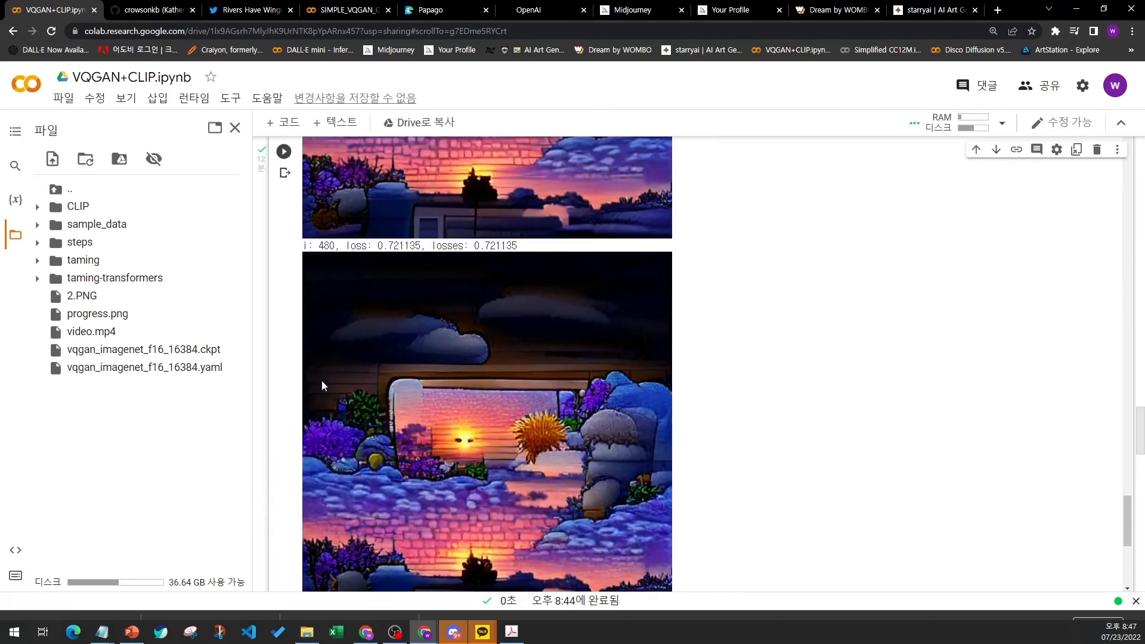
double_click(325, 245)
scroll(325, 285, down, 5)
scroll(390, 307, down, 3)
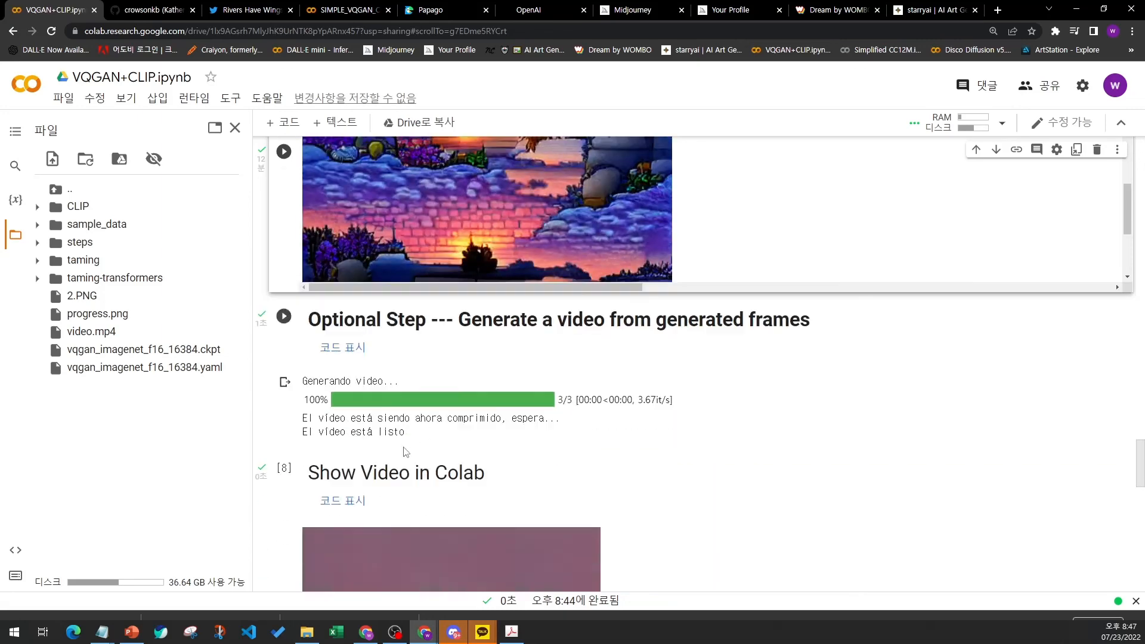
scroll(347, 334, up, 3)
scroll(291, 345, up, 1)
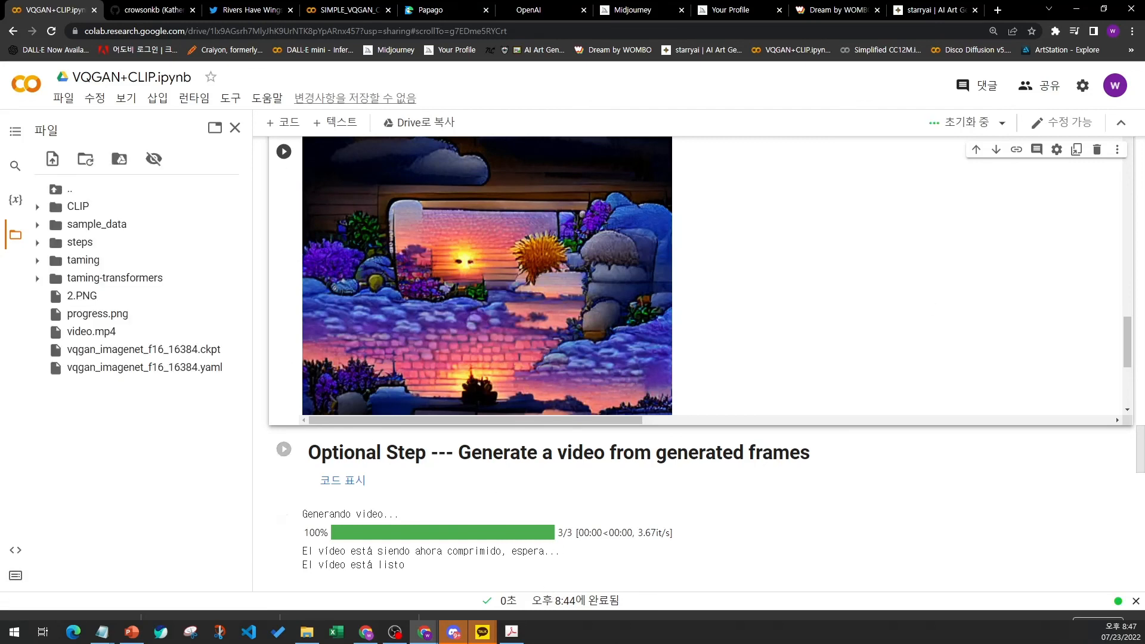
- Switch to PowerPoint and start the slide show from the current slide
click(133, 634)
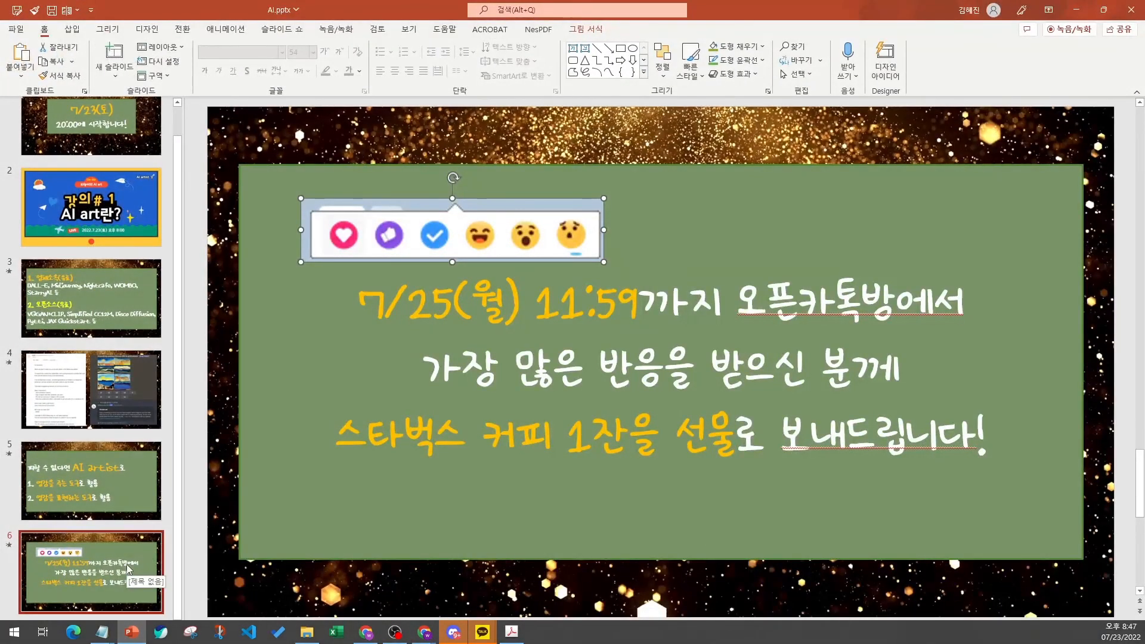
key(shift+F5)
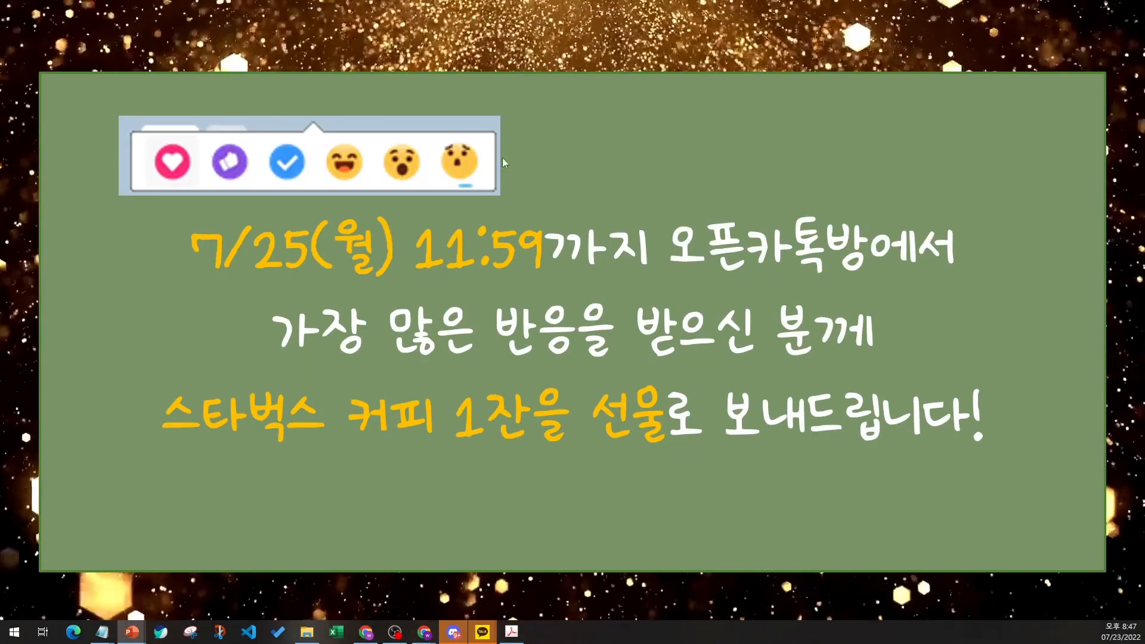